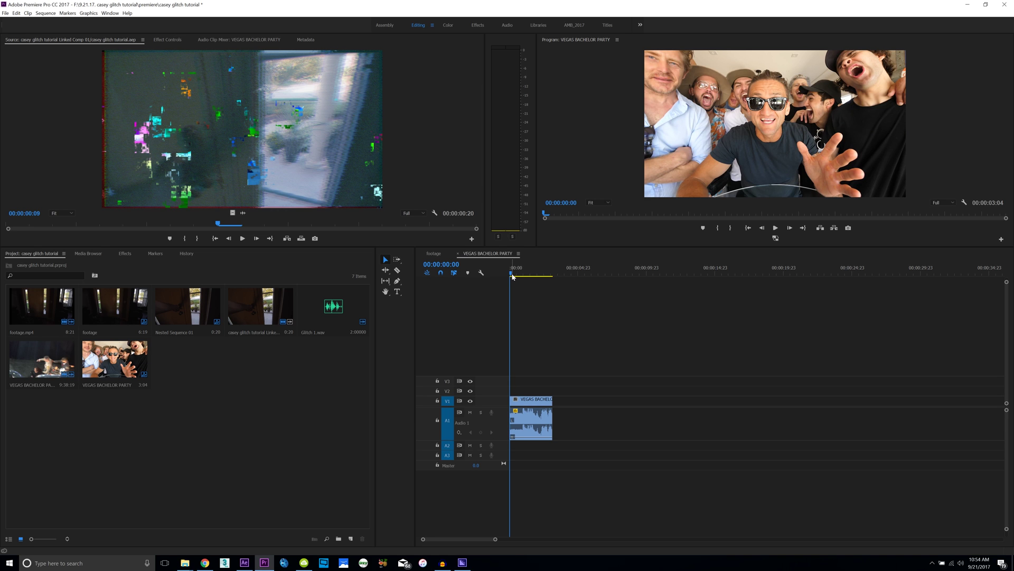
Scrub the VEGAS BACHELOR PARTY sequence preview and step back one frame.
drag(513, 276, 527, 277)
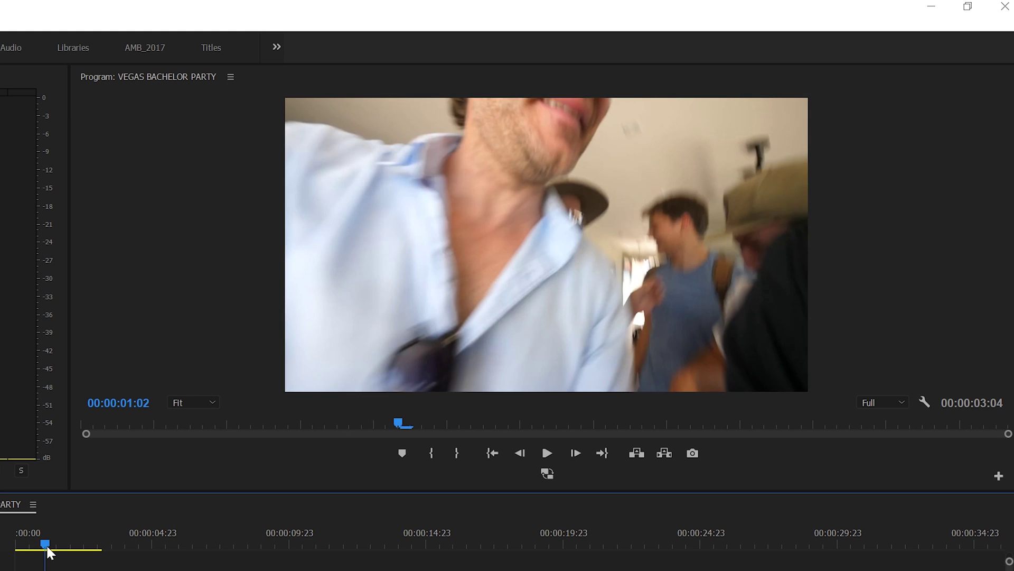
drag(46, 553, 79, 552)
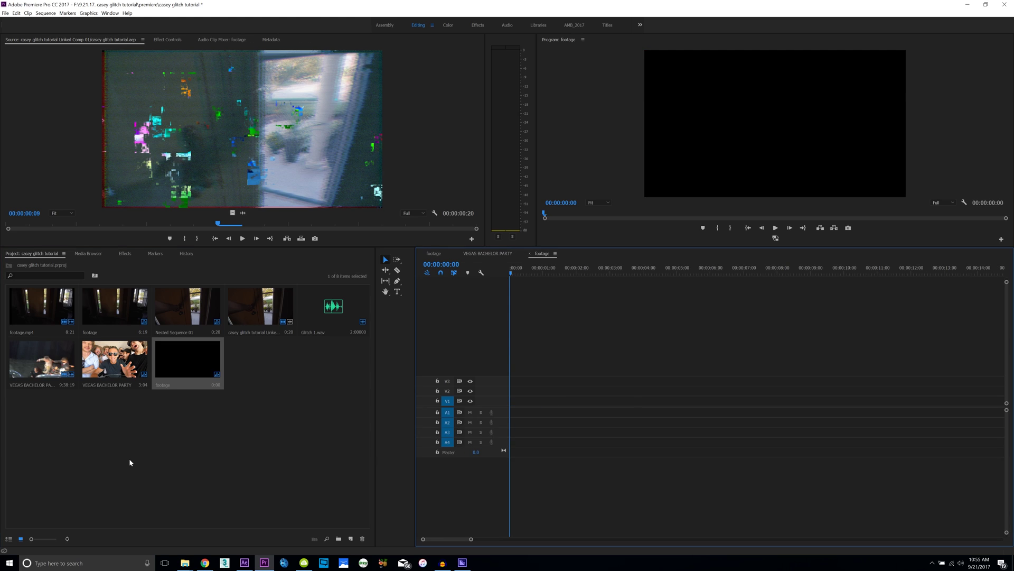
Add footage.mp4 to the footage sequence and razor-cut it where the door opens.
click(25, 303)
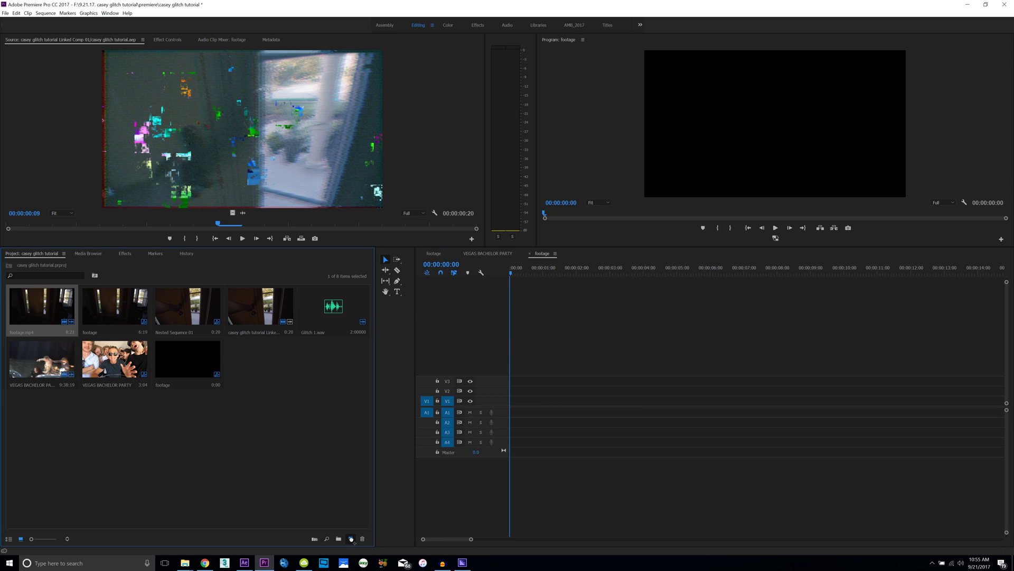
drag(351, 539, 351, 538)
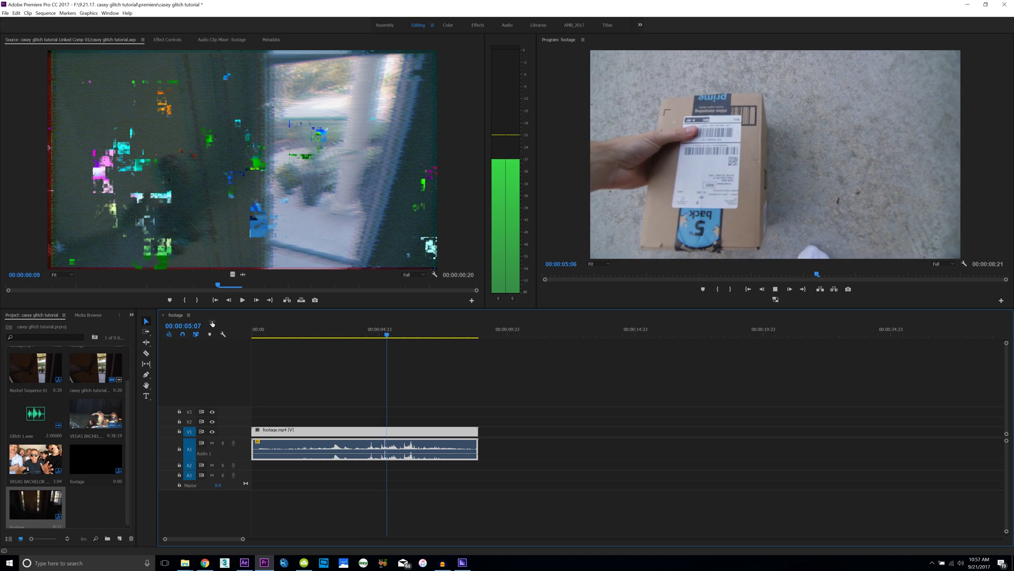
key(space)
click(304, 335)
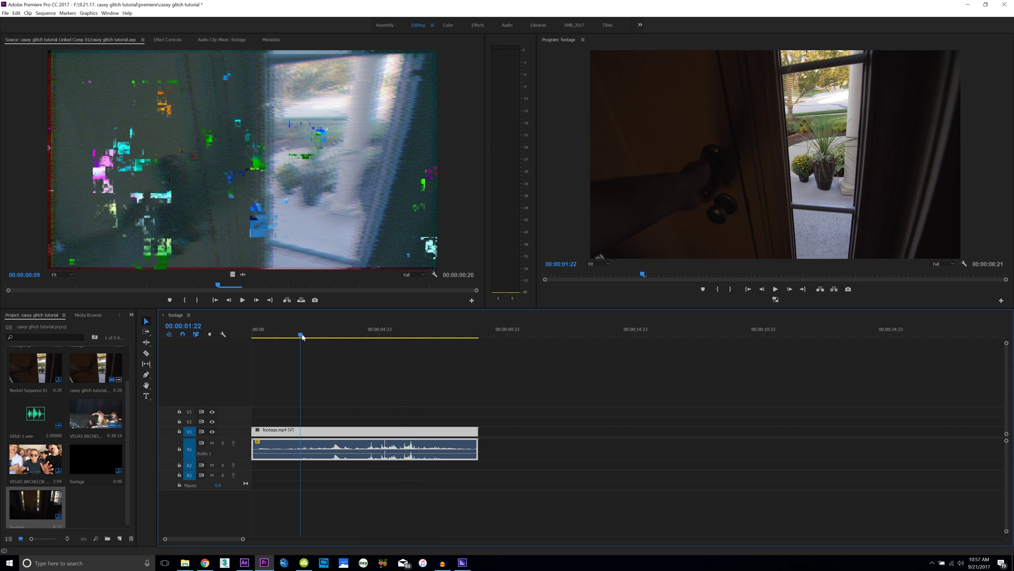
drag(304, 335, 305, 337)
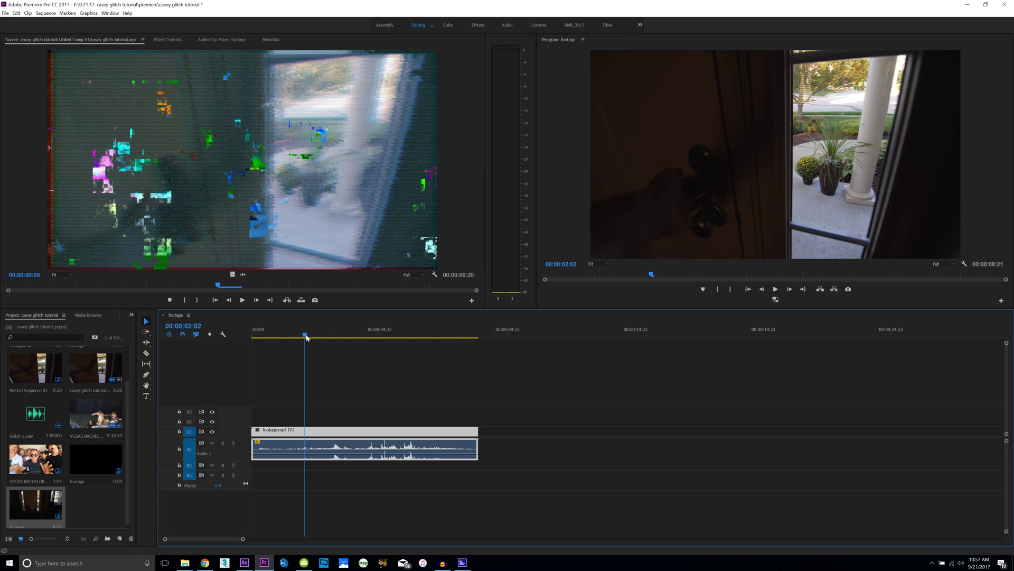
key(c)
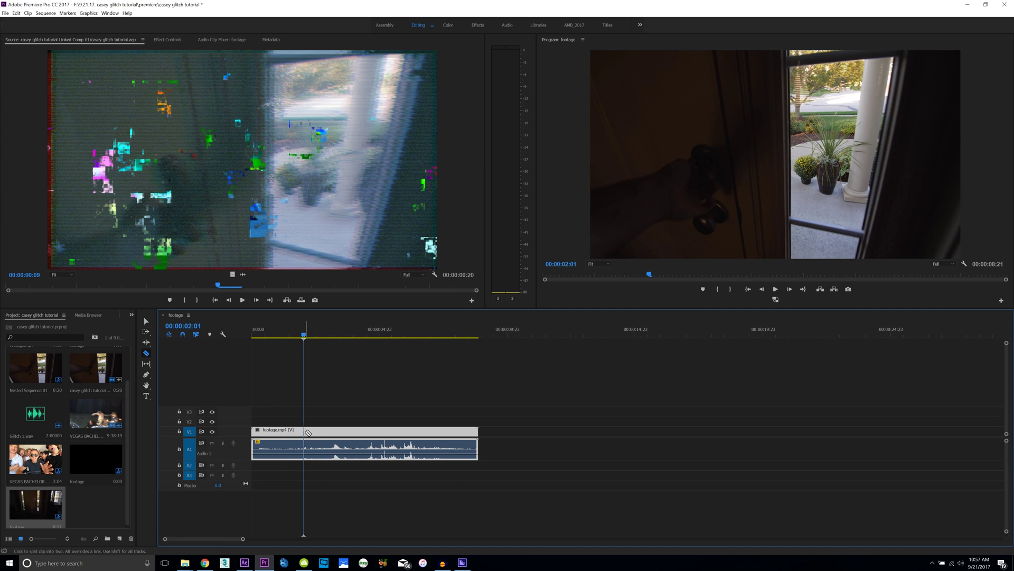
click(306, 430)
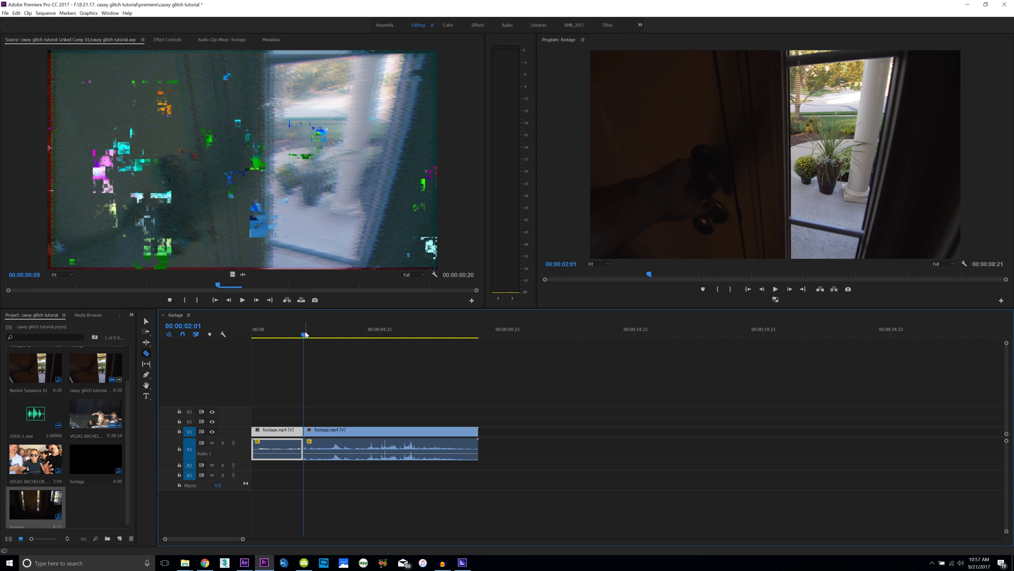
Cut again at the box shot and ripple delete the middle clip.
key(Home)
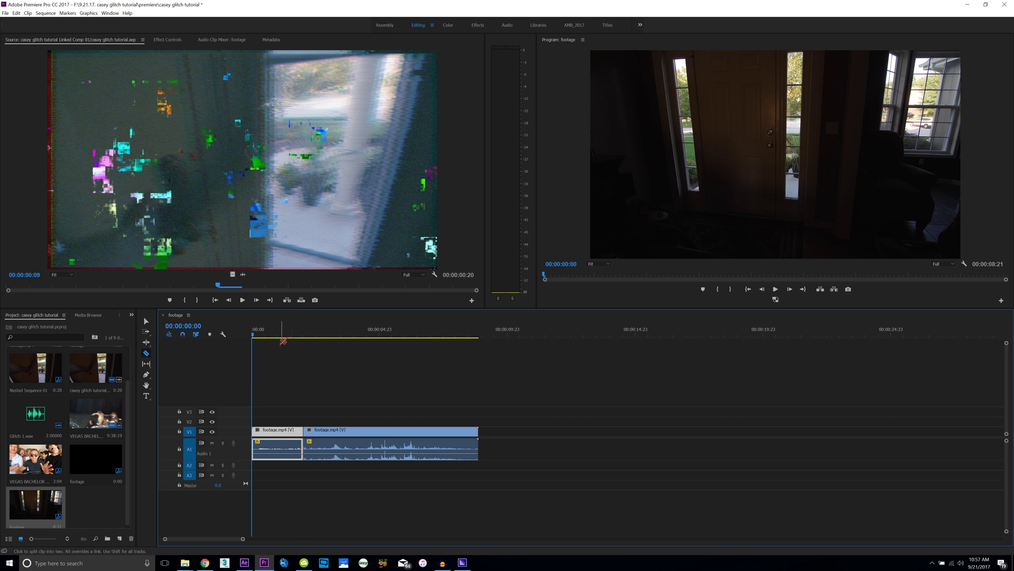
drag(291, 334, 361, 343)
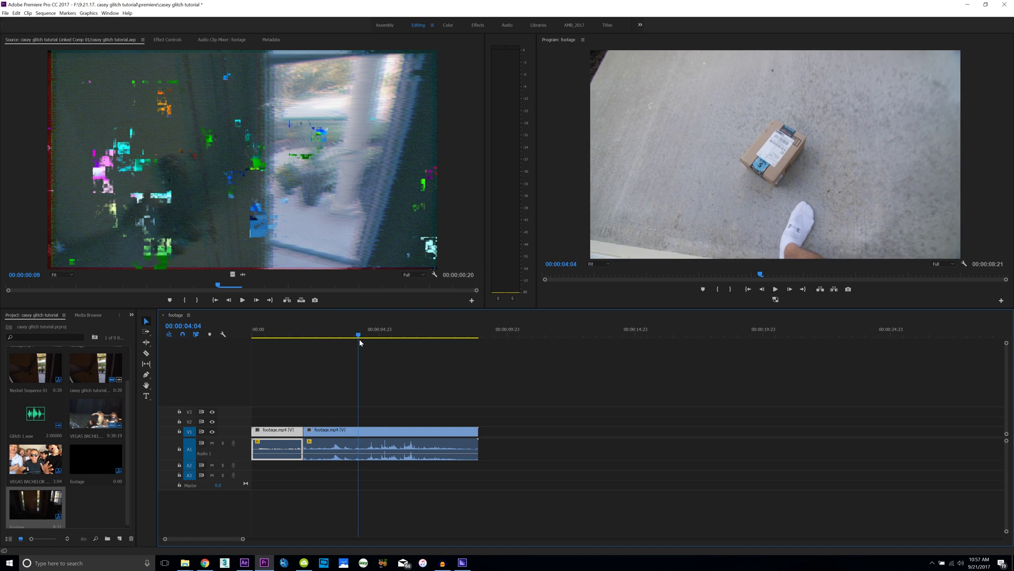
key(ctrl+k)
click(347, 437)
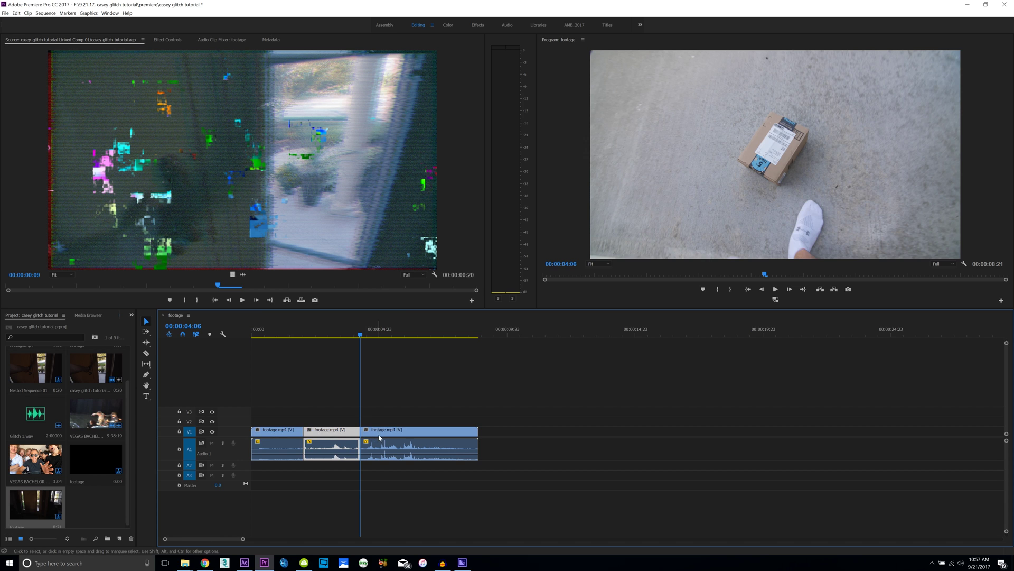
key(Delete)
Play back the new door-to-box join to review the edit.
click(333, 440)
key(Delete)
click(293, 336)
key(space)
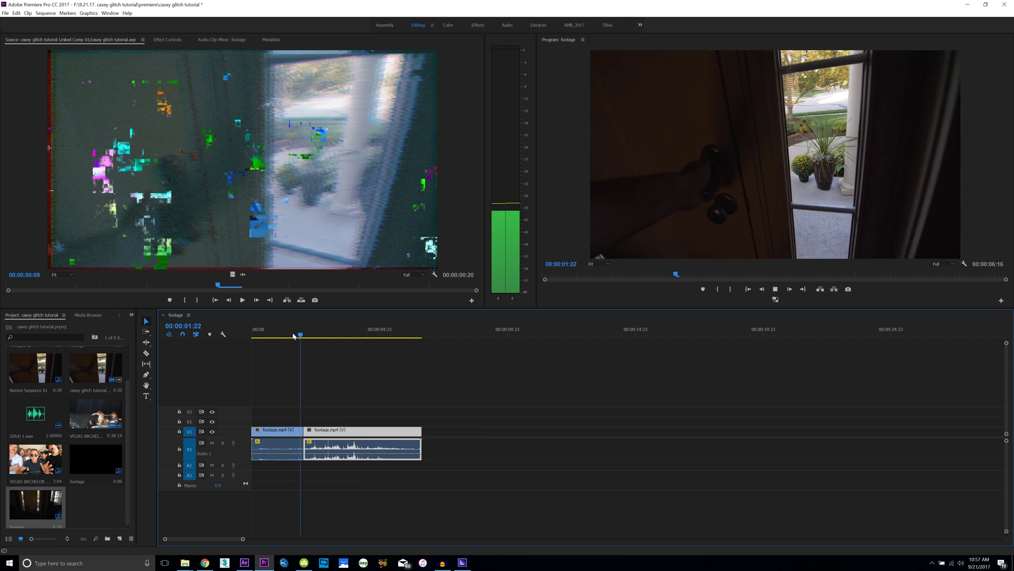
click(292, 336)
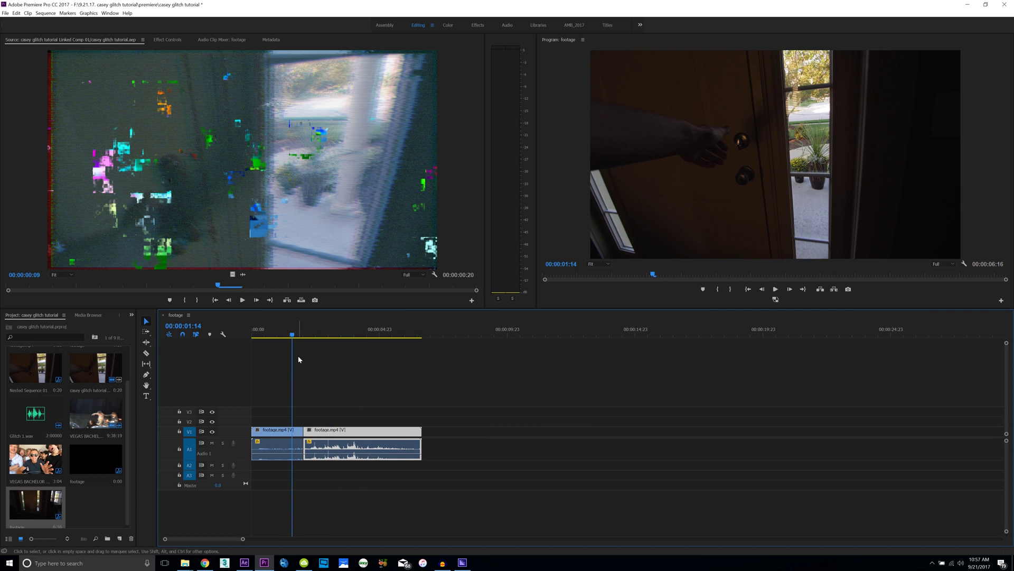
scroll(368, 390, up, 3)
Razor the clips at 00:00:02:11 and 00:00:01:15 around the cut.
drag(435, 336, 461, 340)
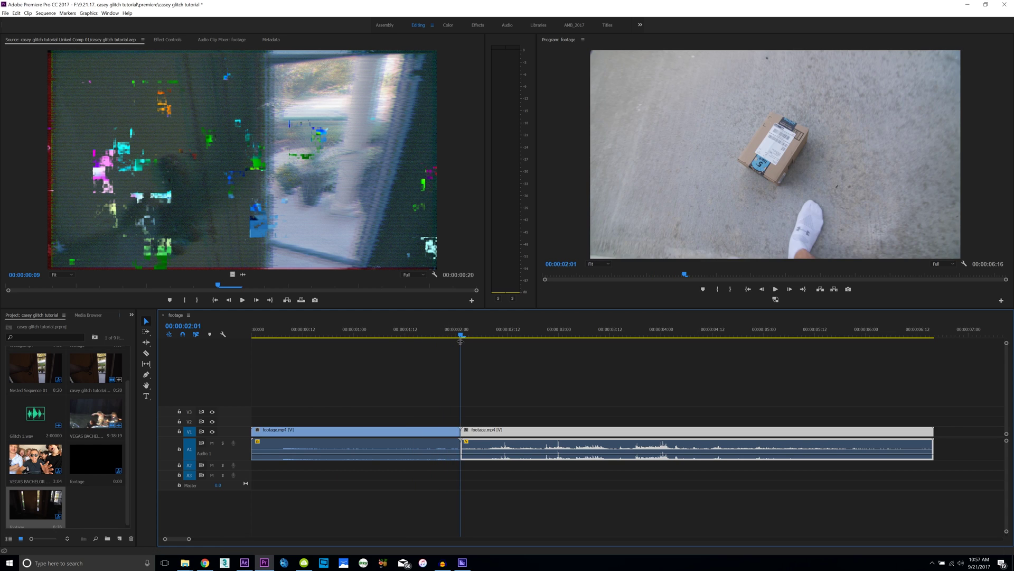
click(484, 409)
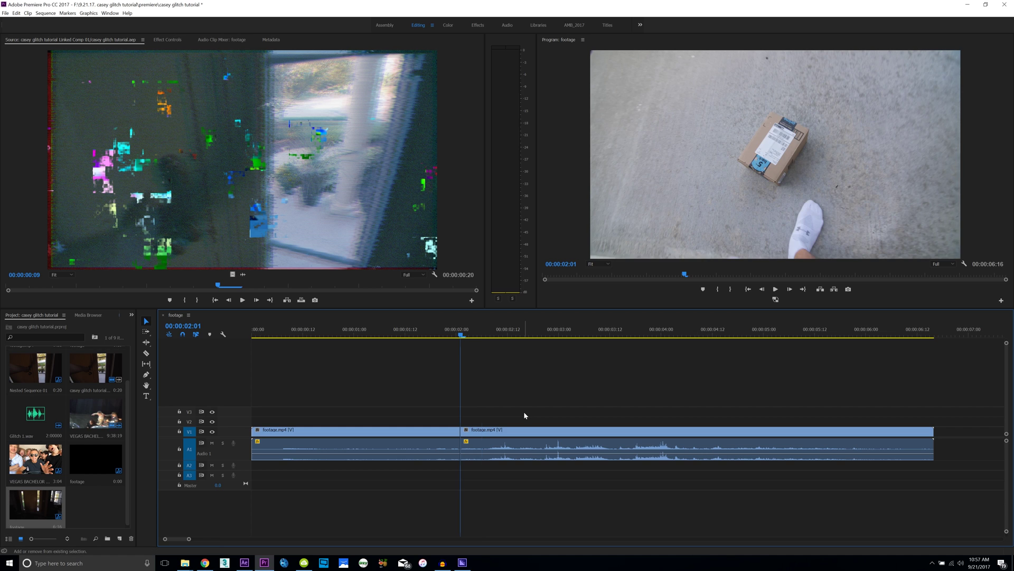
key(space)
key(c)
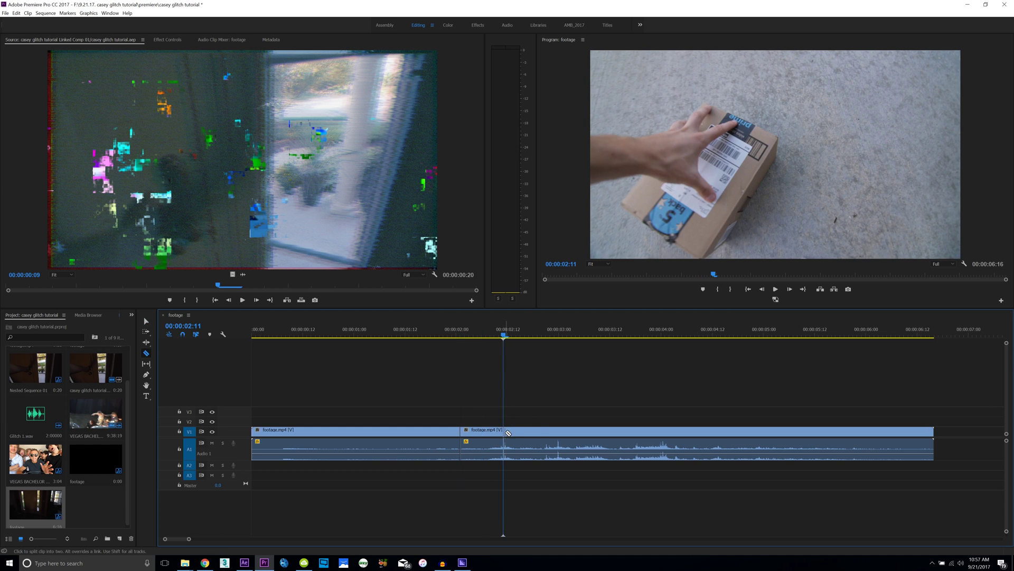
key(v)
drag(468, 336, 463, 336)
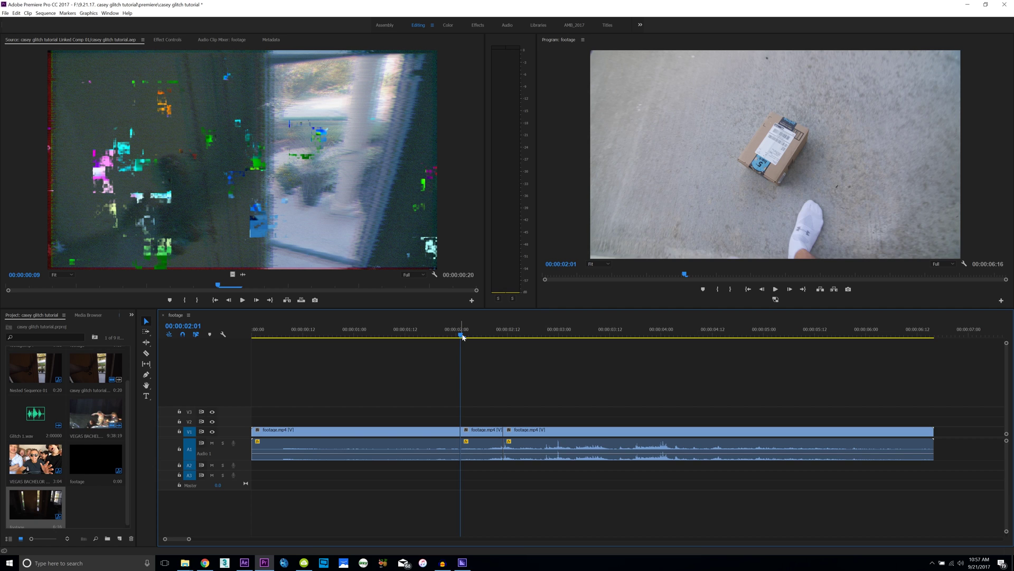
key(Left)
key(Left)
key(Left)
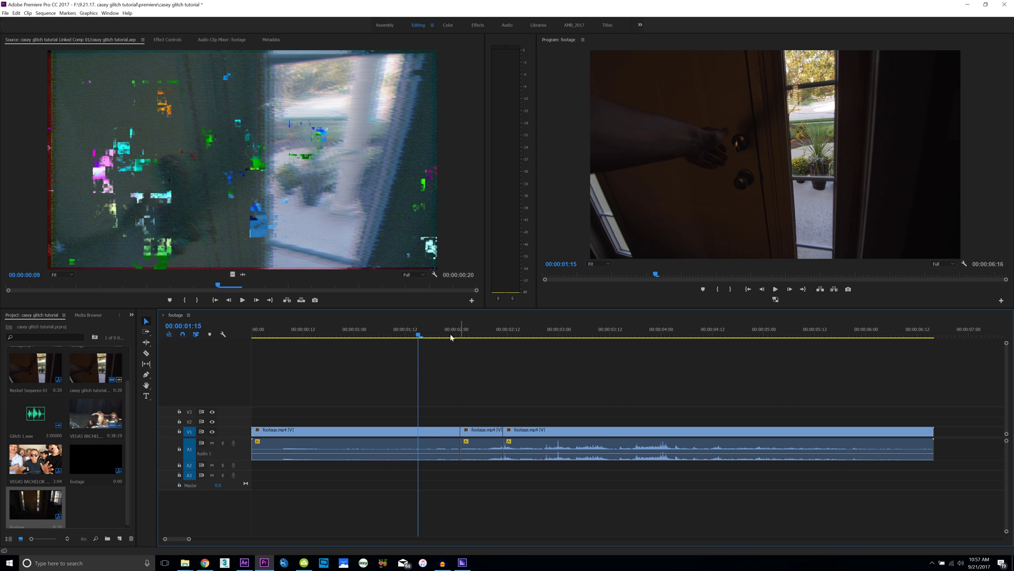
key(c)
click(420, 434)
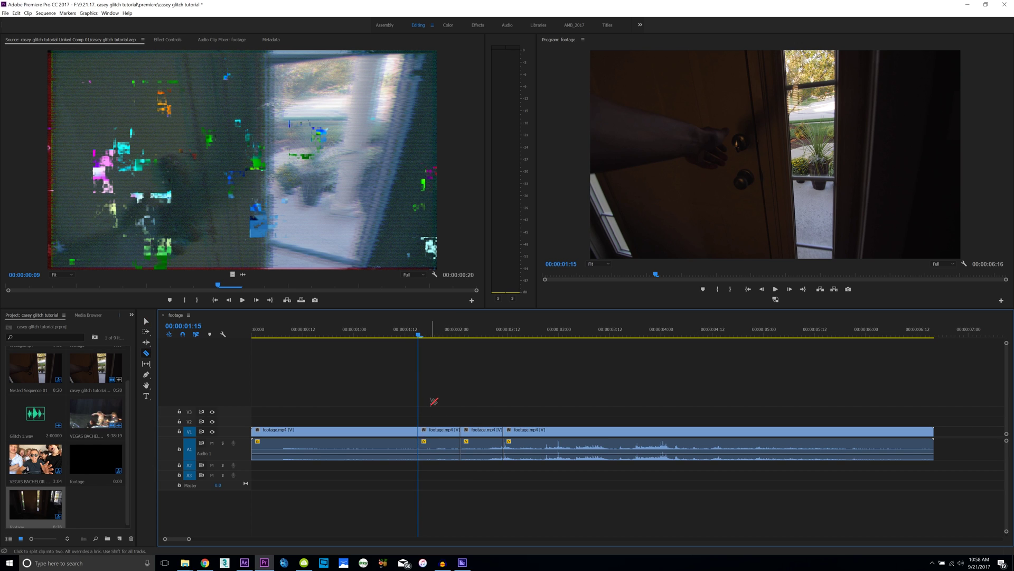
key(v)
Nest the two short clips around the cut into Nested Sequence 03.
drag(474, 400, 444, 435)
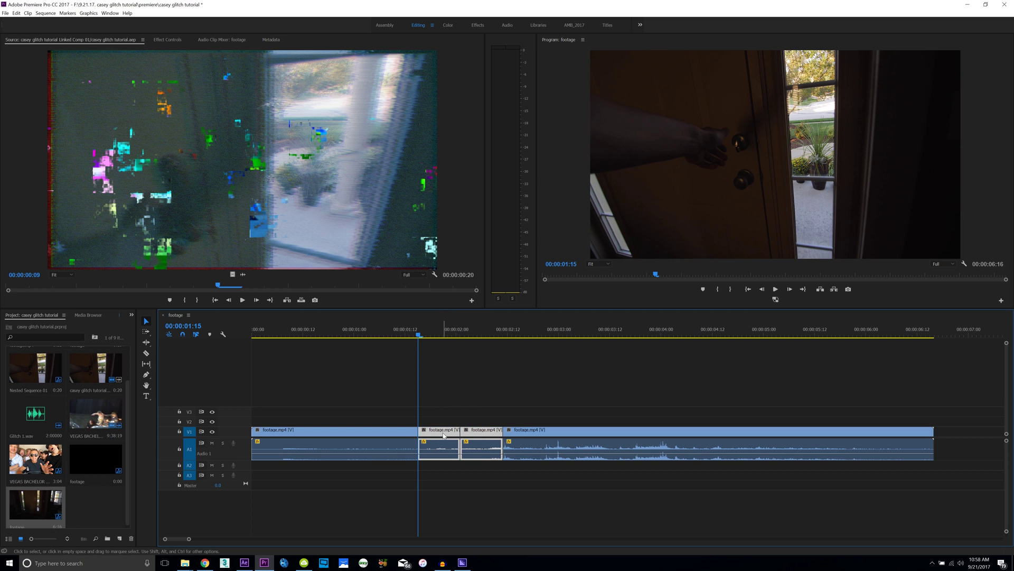
right_click(447, 425)
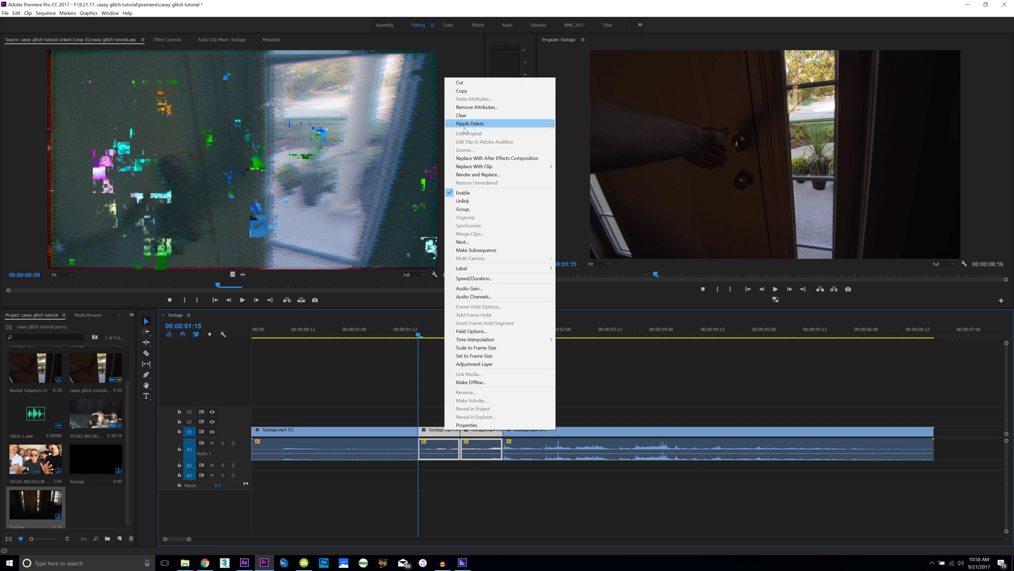
click(466, 242)
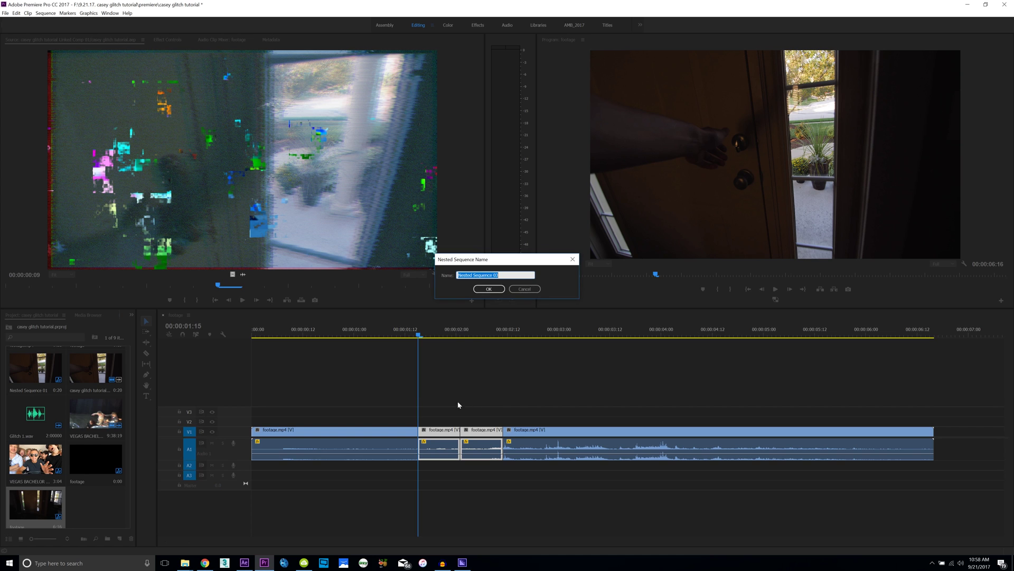
click(490, 289)
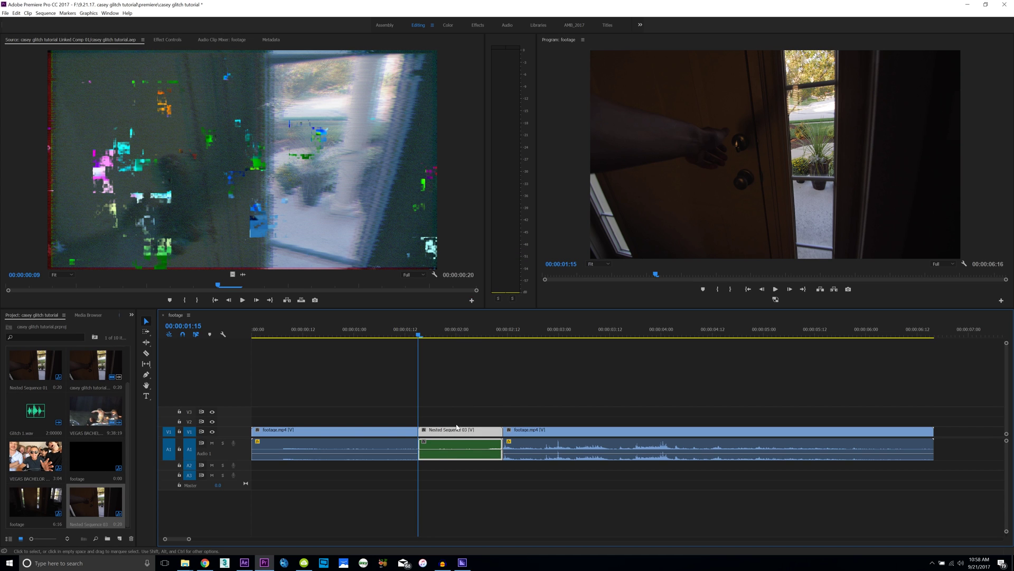
Inspect Nested Sequence 03, then bring up the nested clip's context menu in footage.
double_click(455, 433)
drag(275, 333, 311, 333)
click(175, 315)
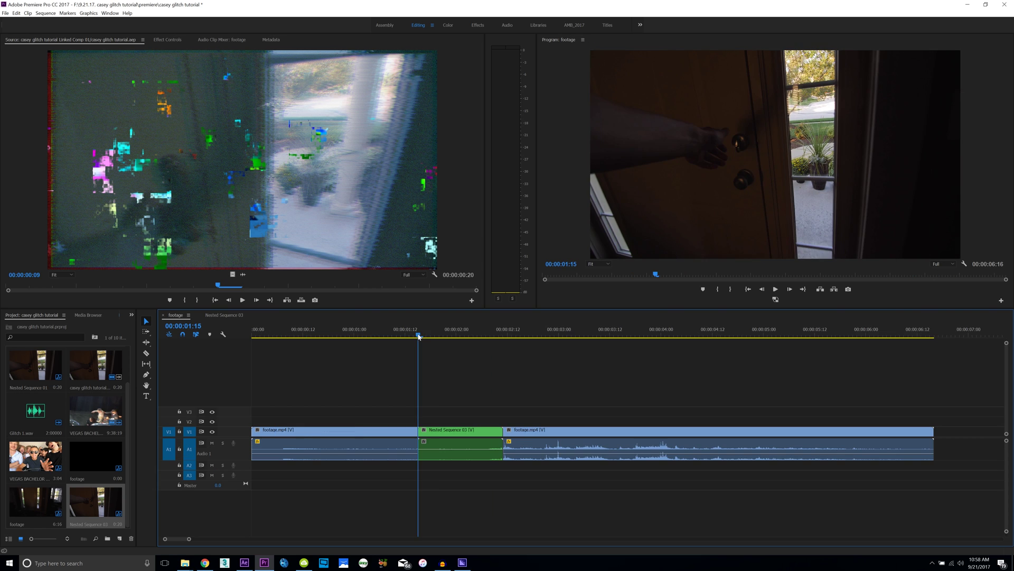
mouse_move(419, 334)
mouse_down()
mouse_move(500, 337)
mouse_move(419, 337)
mouse_up()
right_click(447, 432)
Send Nested Sequence 03 to After Effects, preview it, and return to Linked Comp 02.
click(484, 150)
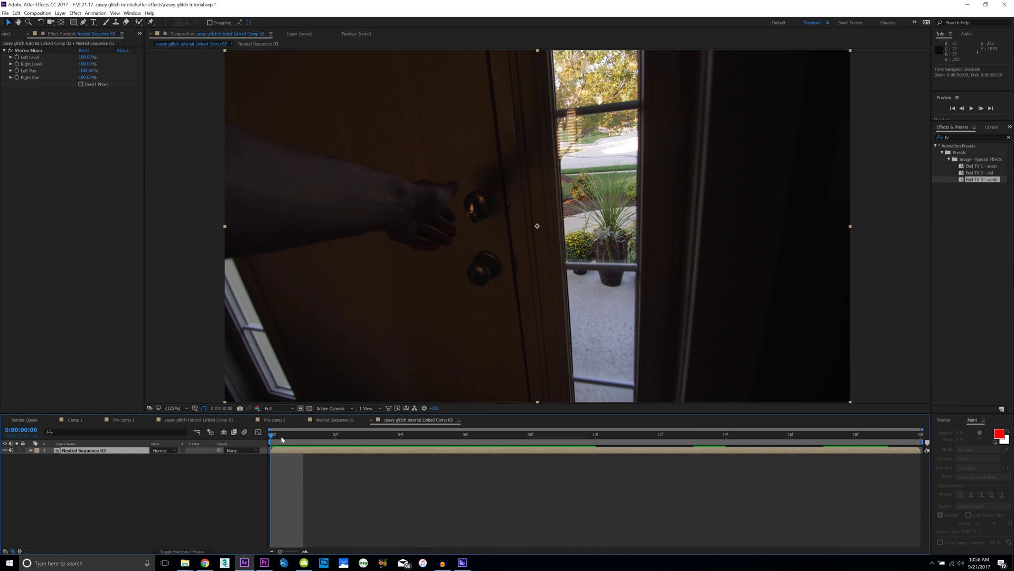
mouse_move(281, 440)
mouse_down()
mouse_move(738, 449)
mouse_move(91, 454)
mouse_up()
double_click(91, 451)
key(space)
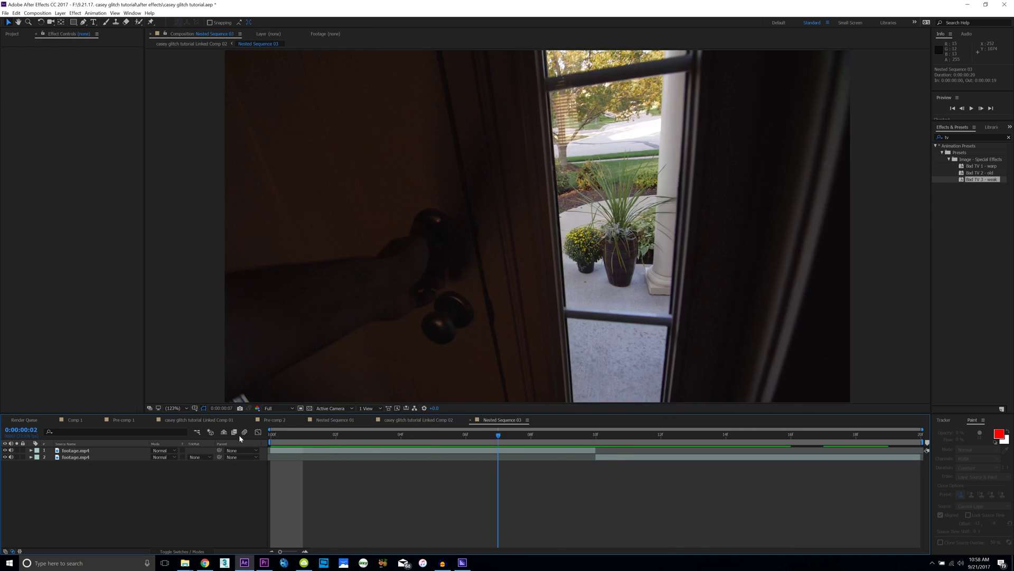
key(space)
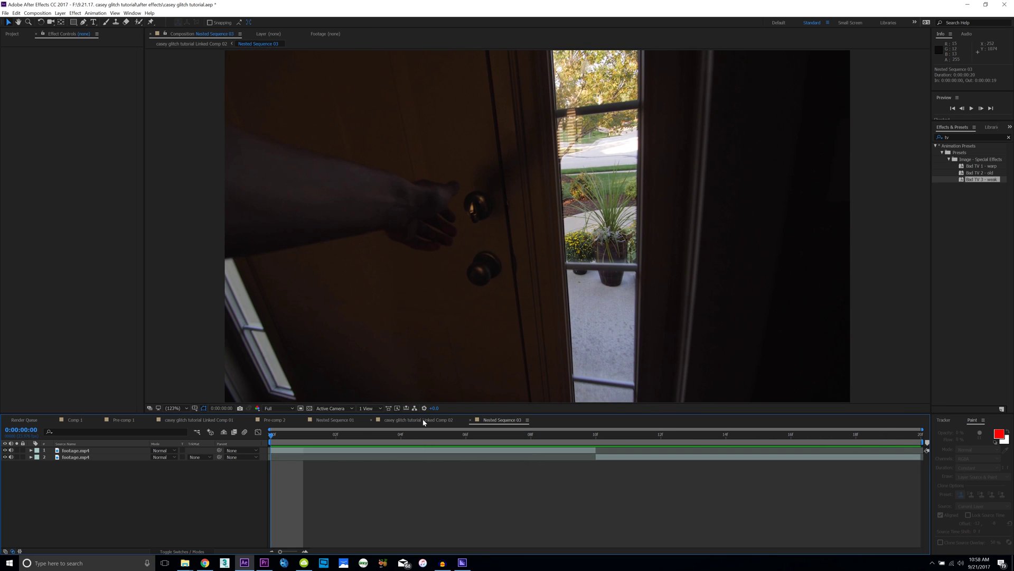
click(425, 420)
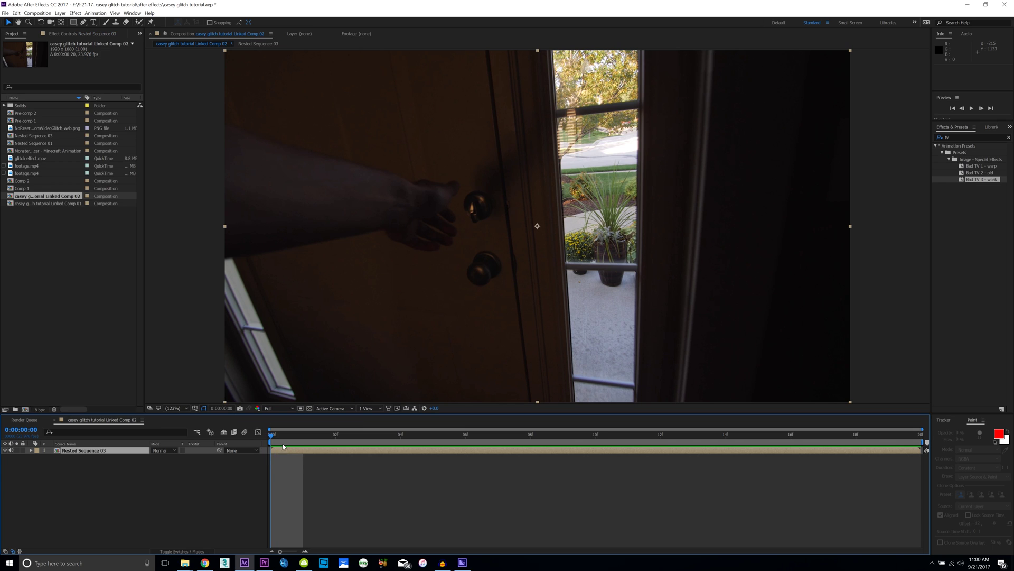
Create a composition from glitch effect.mov and turn on the transparency grid.
click(34, 159)
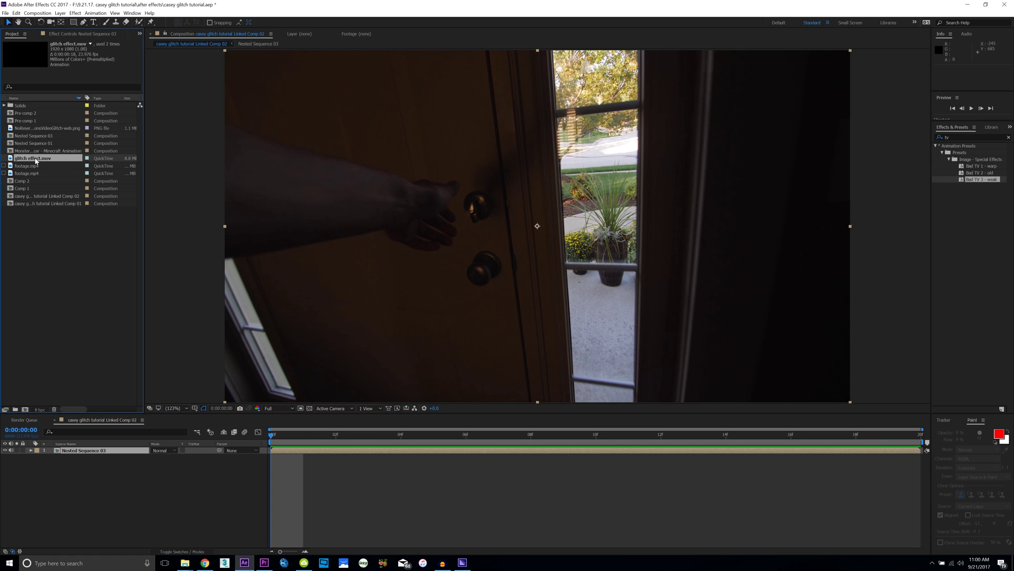
drag(36, 163, 24, 409)
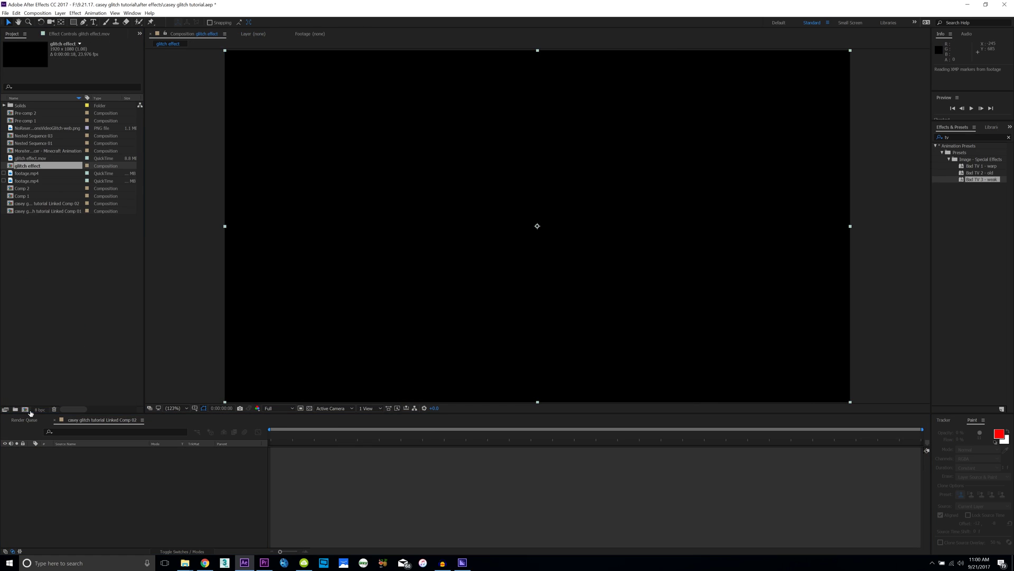
click(309, 408)
Preview and scrub the glitch clip, then close its comp and return to Linked Comp 02.
key(space)
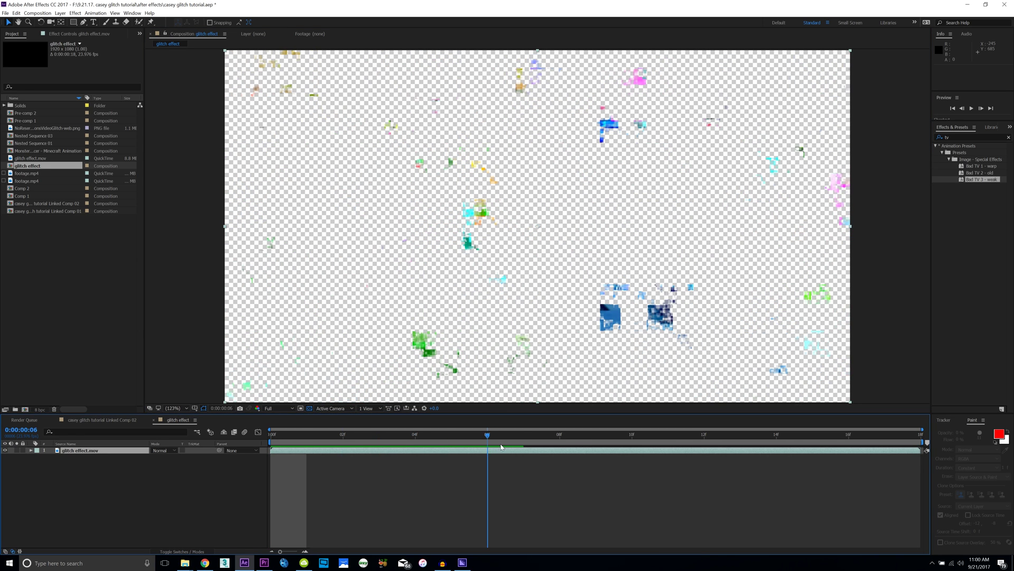
key(space)
drag(278, 442, 622, 444)
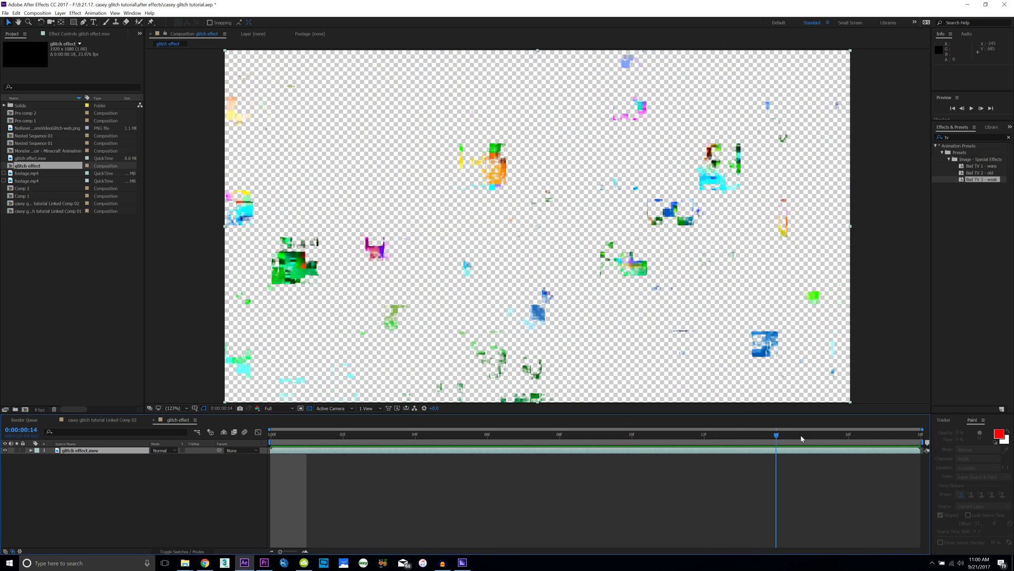
drag(624, 445, 885, 434)
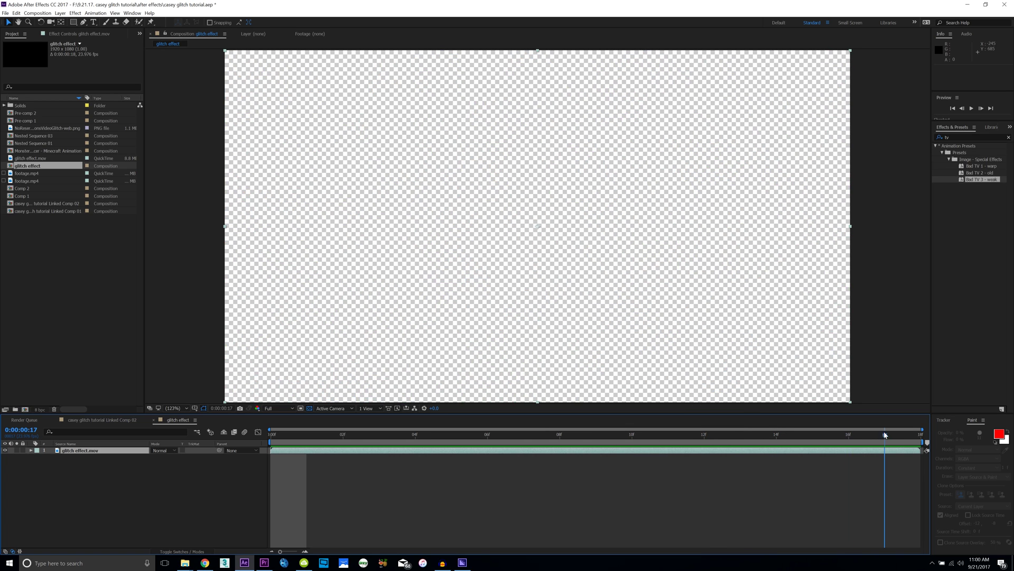
click(117, 421)
click(174, 418)
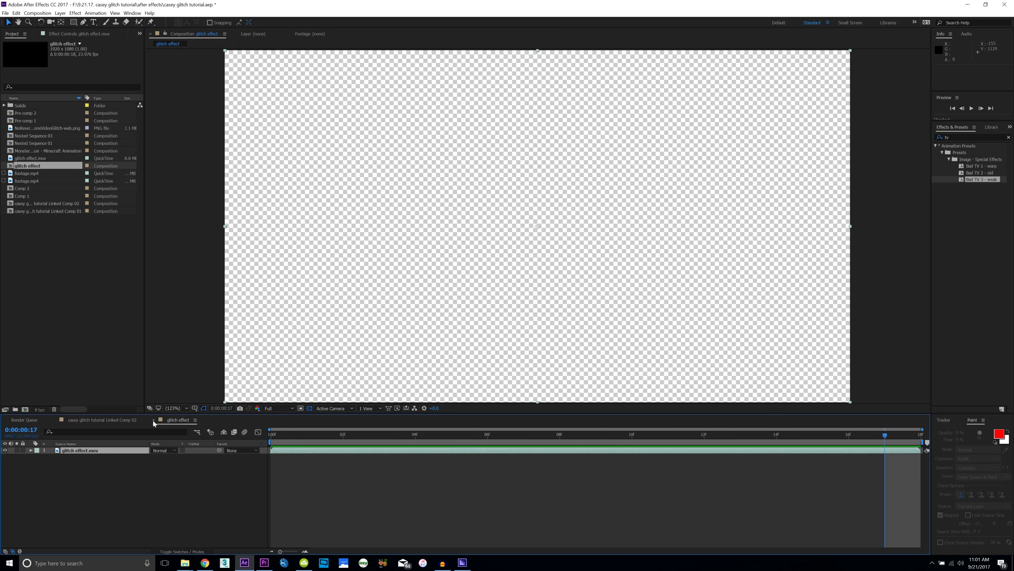
Add glitch effect.mov above the door clip and start it at the current frame.
drag(34, 159, 91, 452)
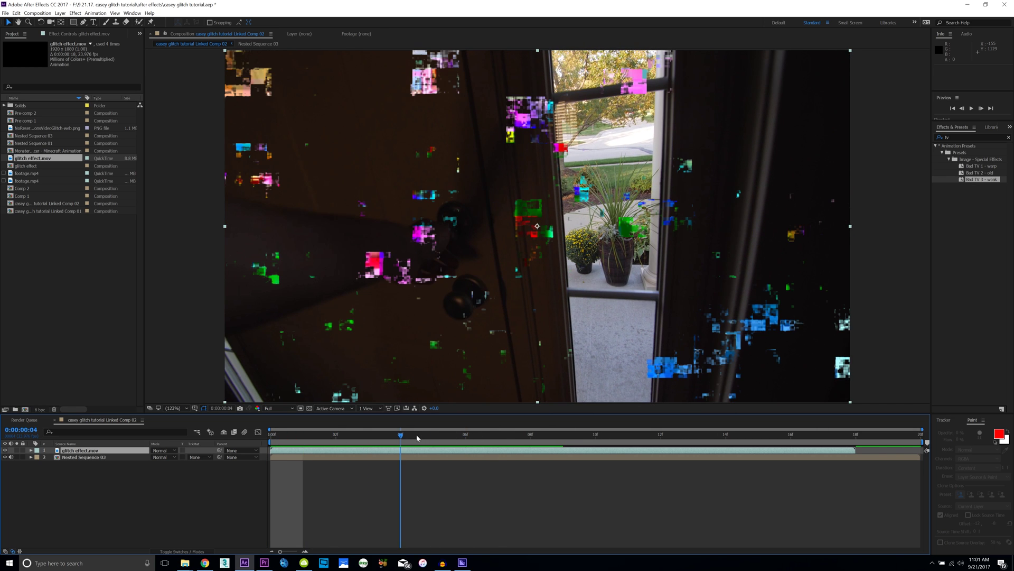
drag(351, 445, 454, 438)
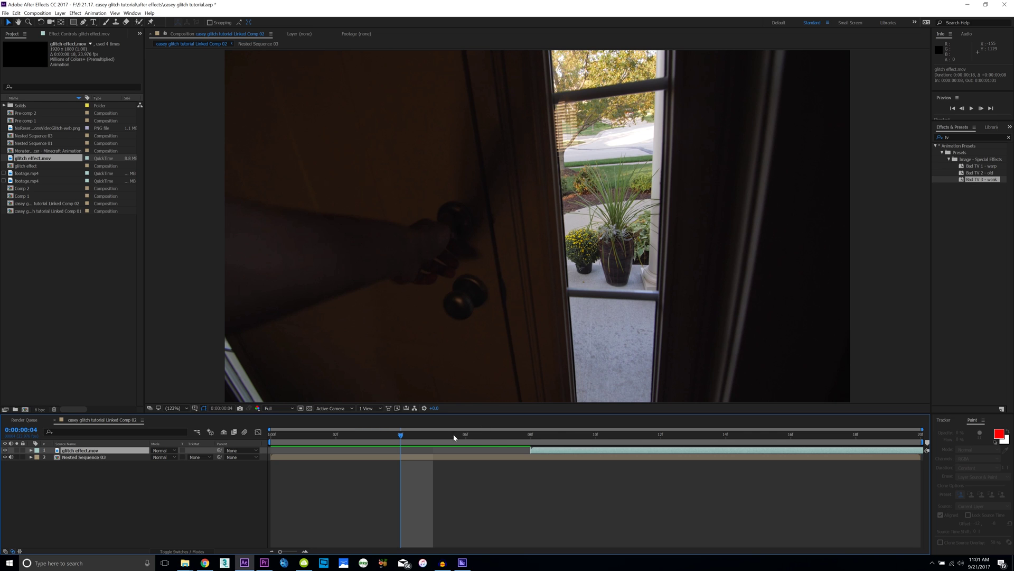
drag(573, 452, 604, 452)
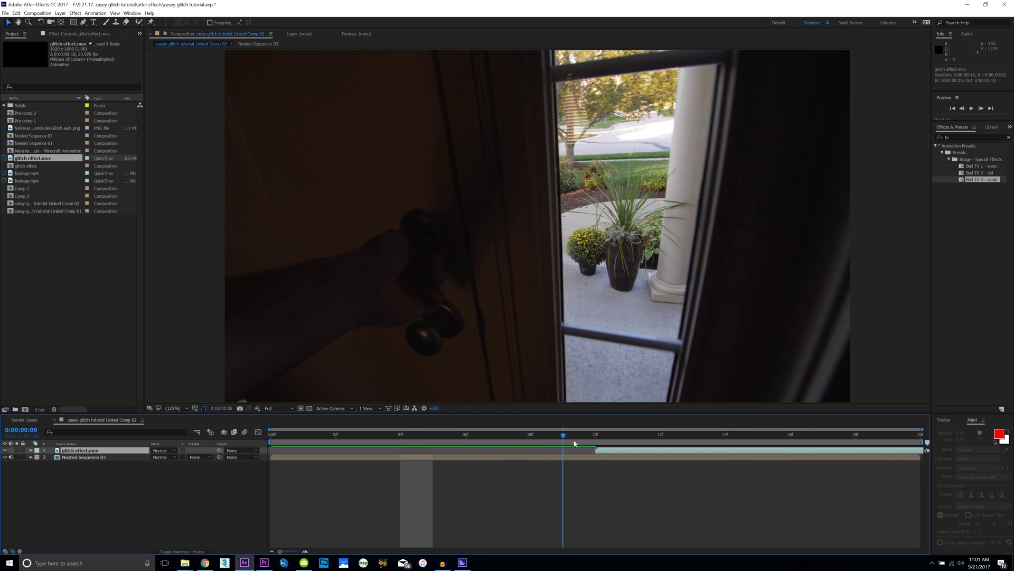
mouse_move(400, 436)
mouse_down()
mouse_move(604, 443)
mouse_move(533, 439)
mouse_up()
key(bracketleft)
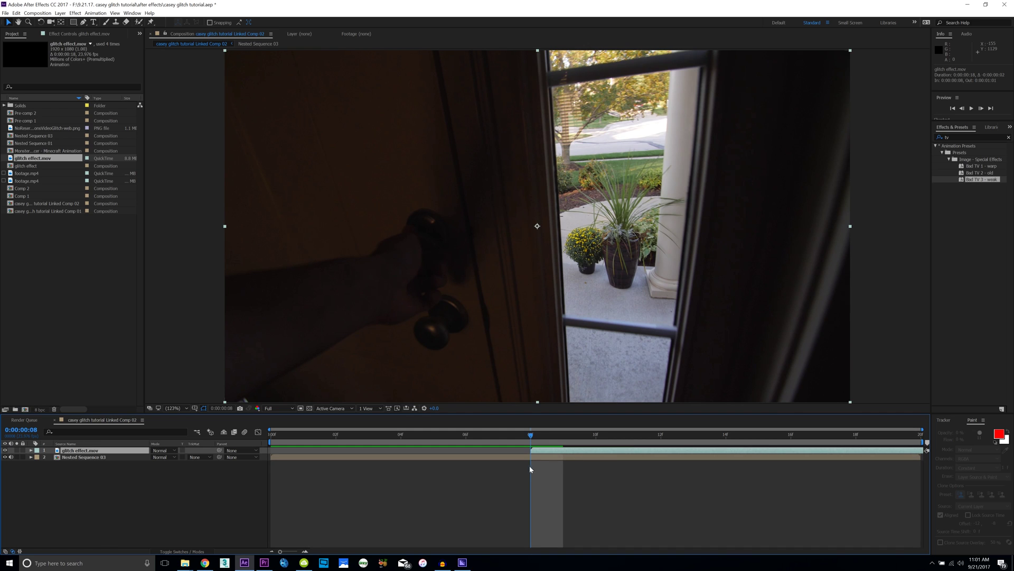
Keyframe the glitch layer's opacity up to 100% at frame 10, then 0%.
key(t)
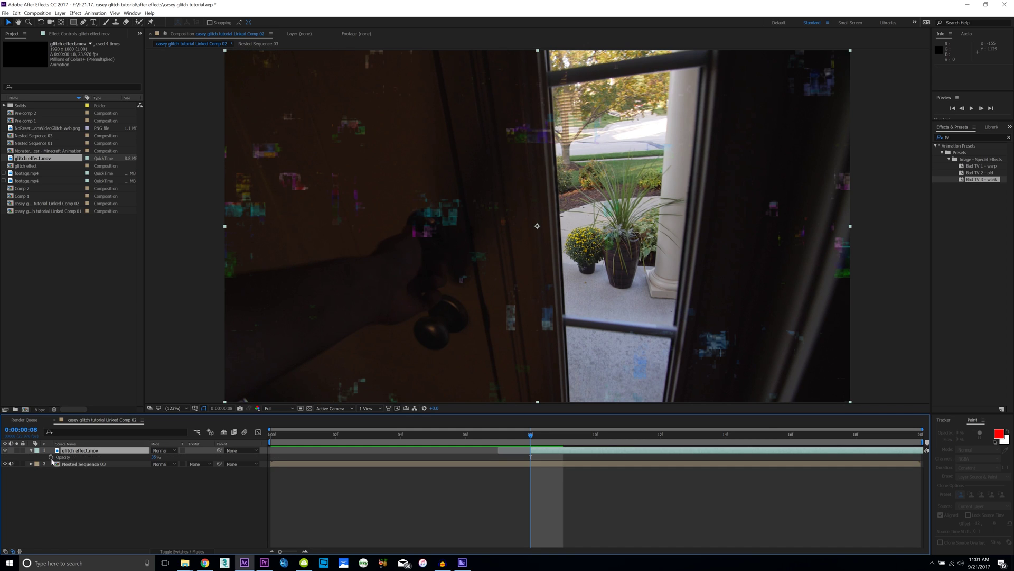
click(51, 458)
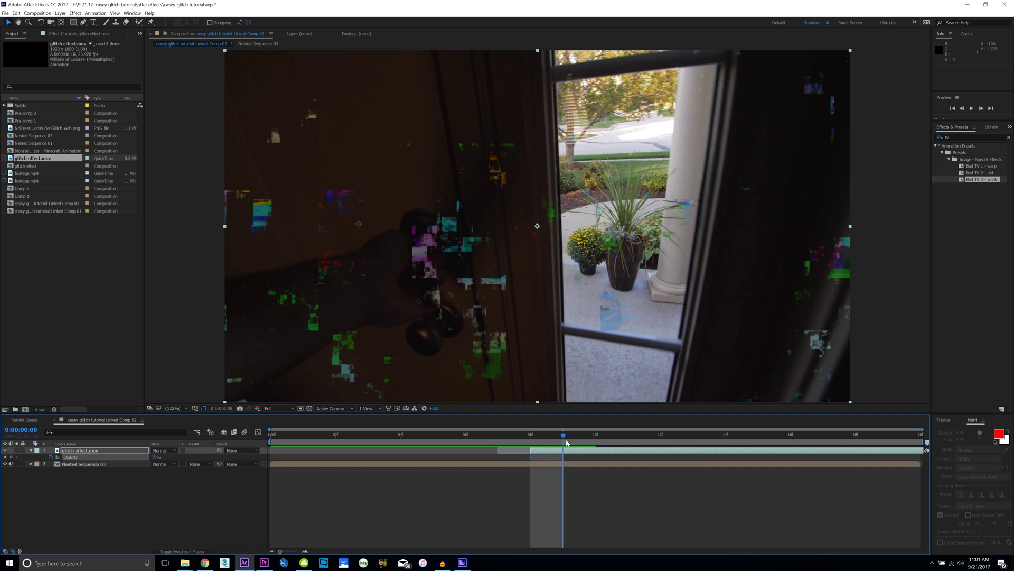
drag(567, 442, 597, 442)
drag(157, 457, 177, 465)
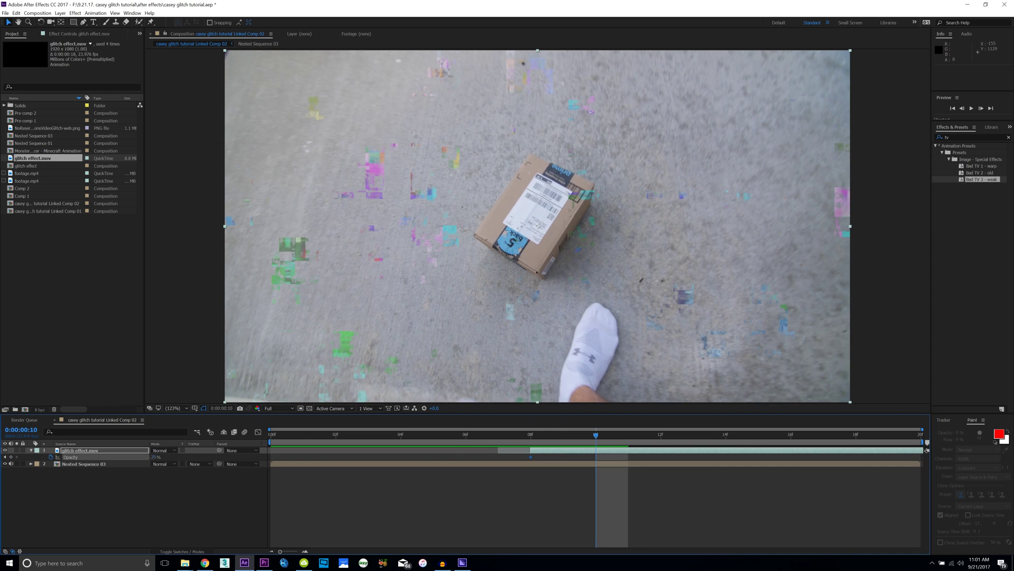
key(Page_Down)
key(Page_Down)
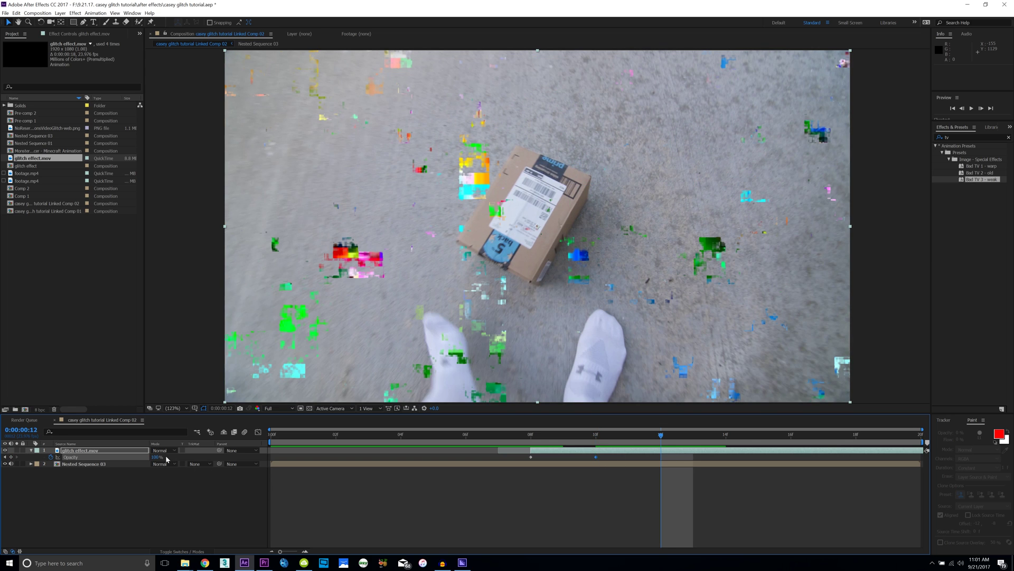
text(0)
key(Return)
Preview the comp and trim the glitch layer to start at frame 7.
key(Home)
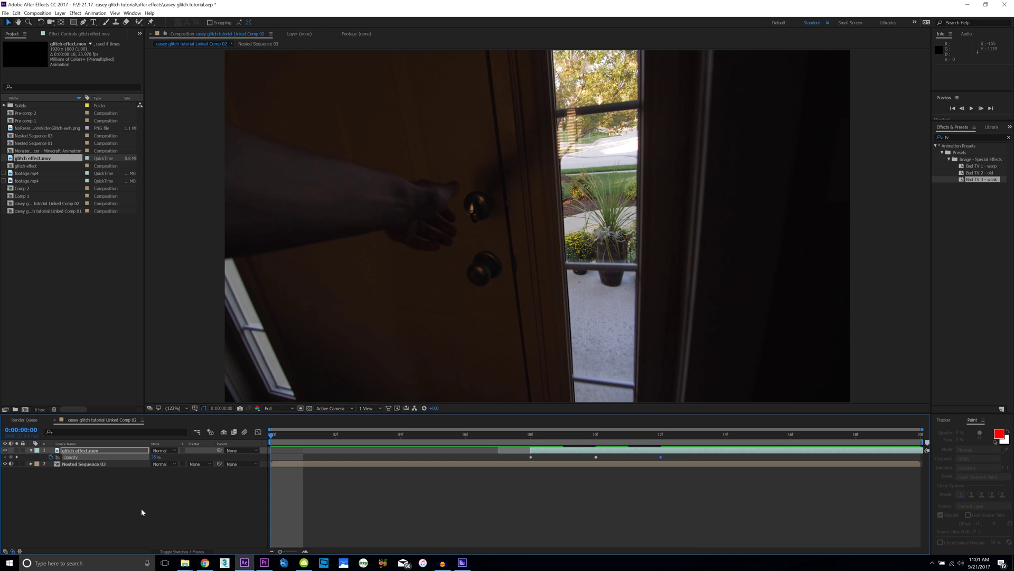
key(space)
key(space)
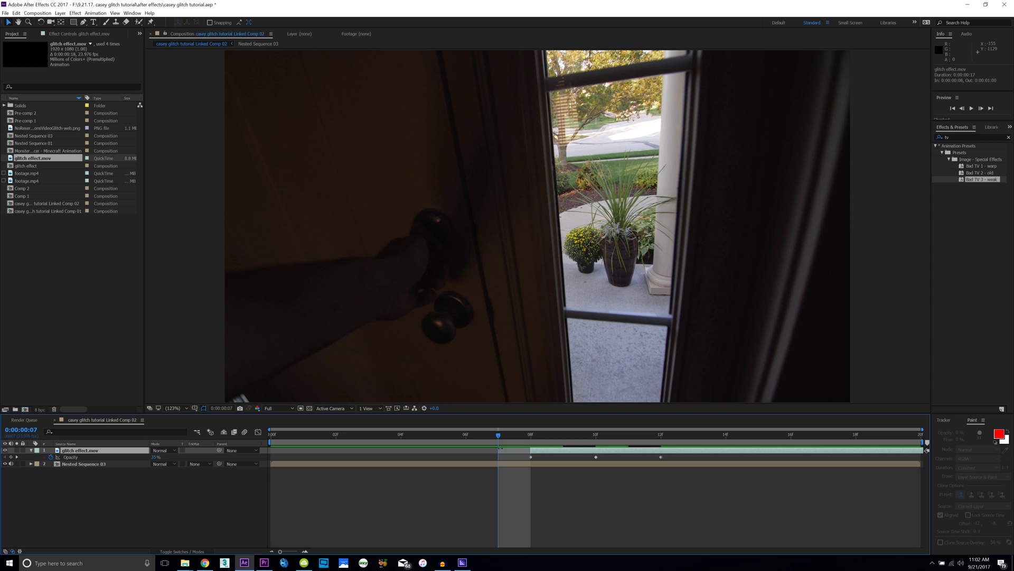
key(alt+bracketleft)
key(space)
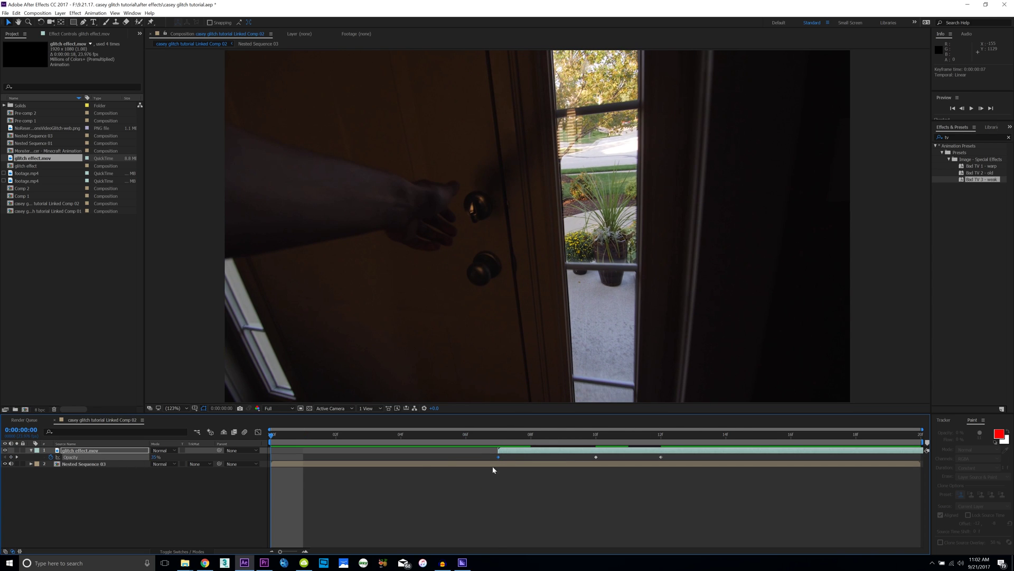
key(space)
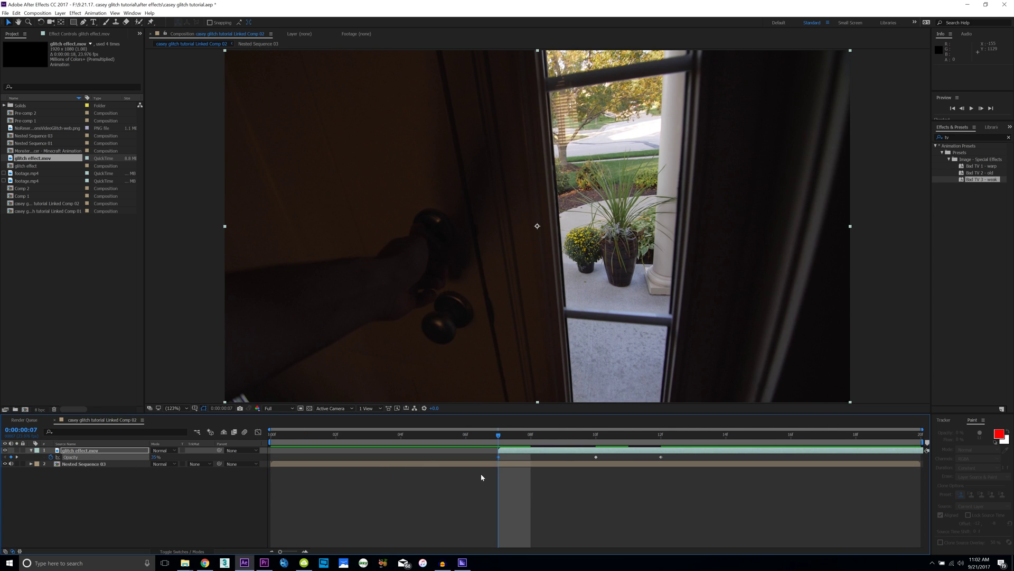
key(ctrl+d)
key(ctrl+z)
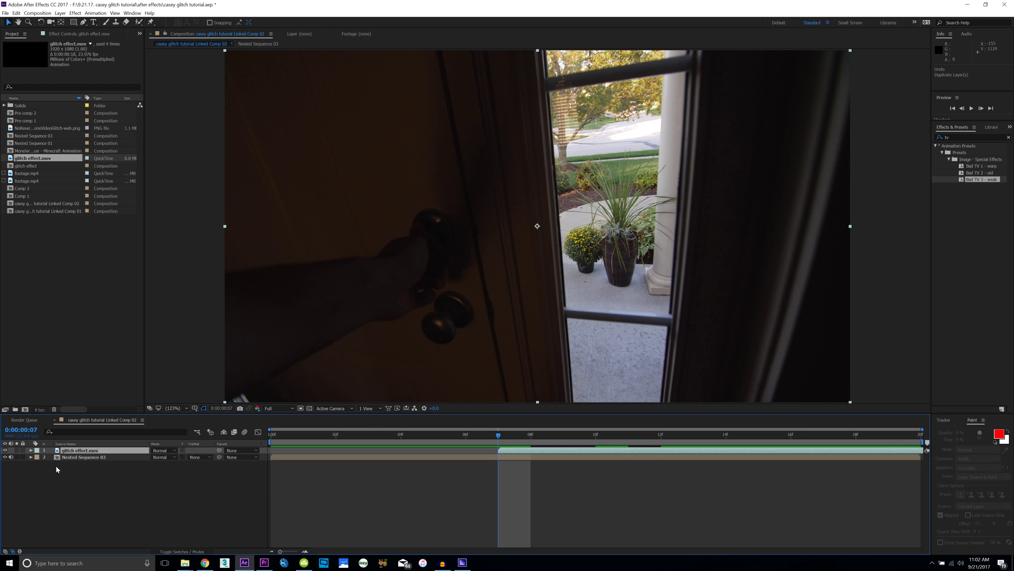
Duplicate the glitch layer and give Nested Sequence 03 a Displacement Map driven by layer 2.
key(ctrl+d)
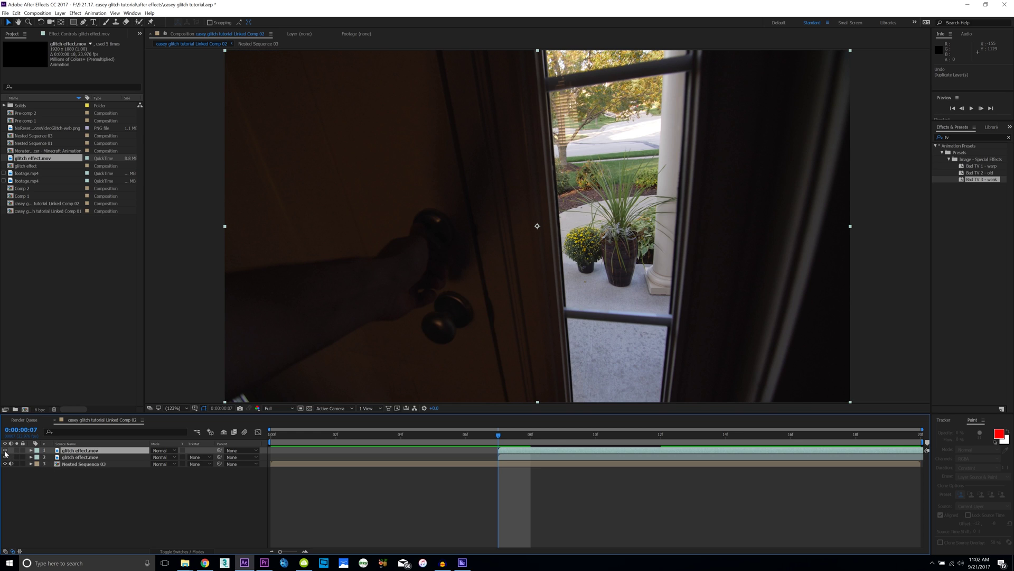
click(85, 464)
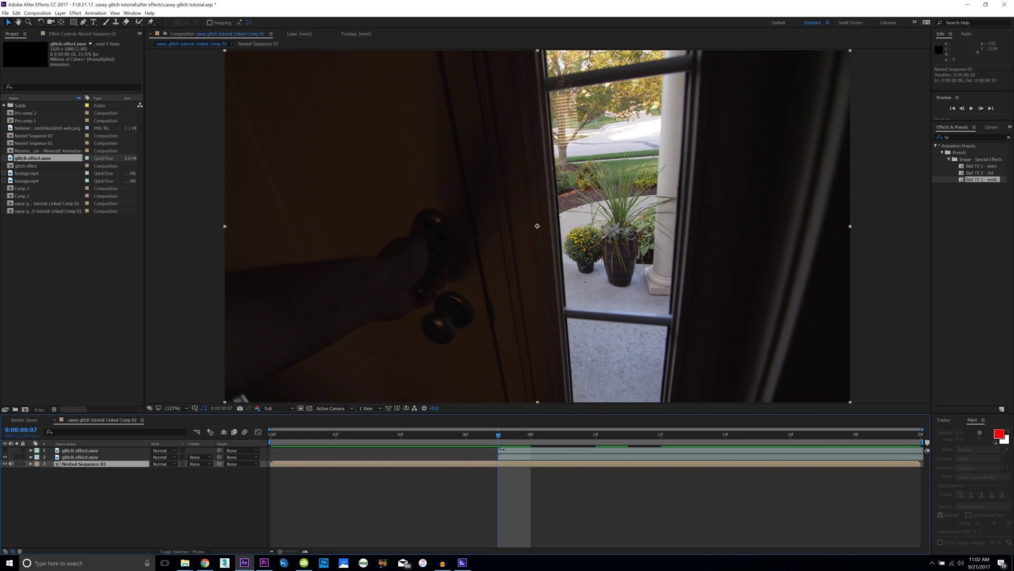
click(968, 136)
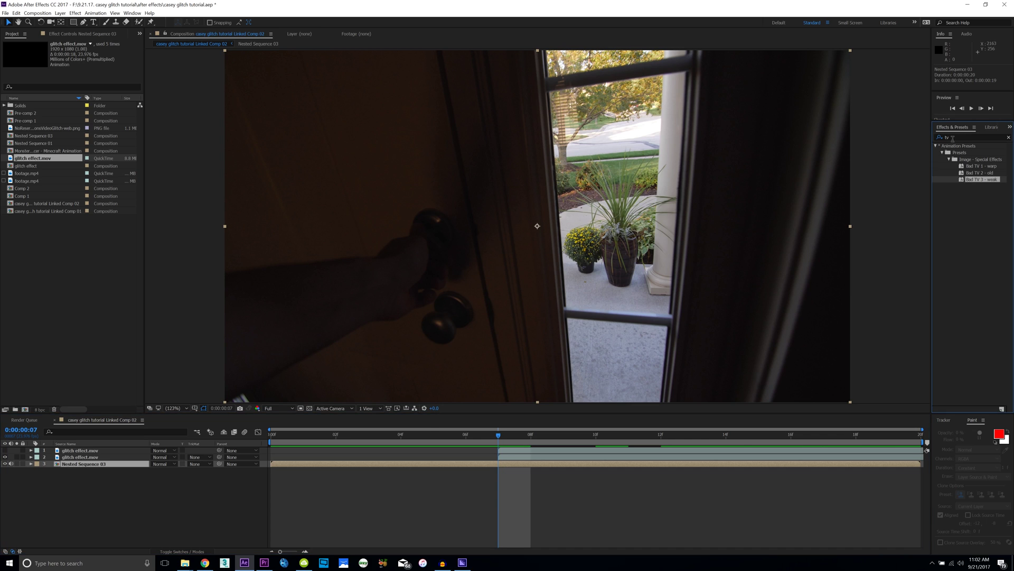
click(953, 138)
key(BackSpace)
key(BackSpace)
text(displace)
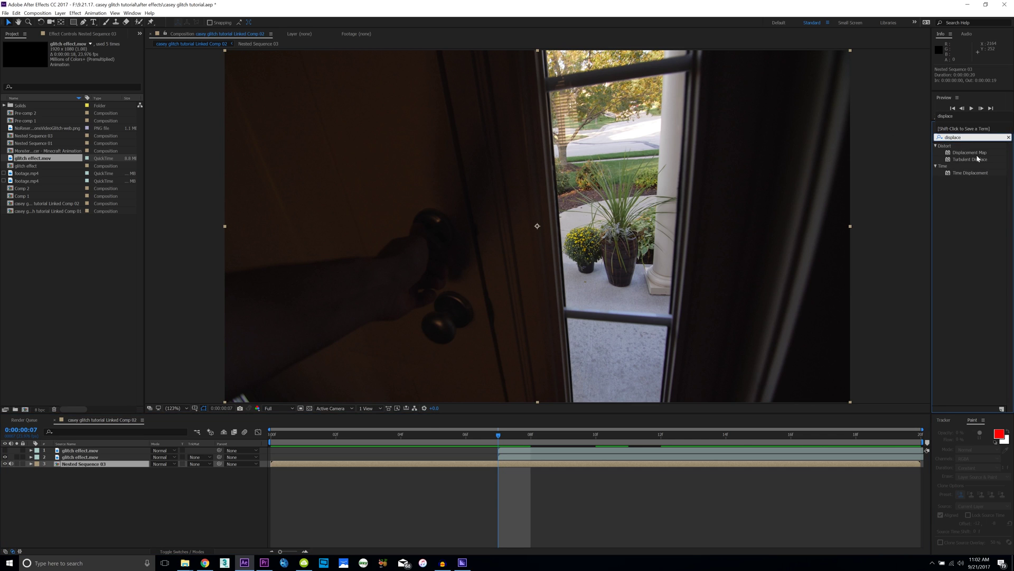
drag(972, 153, 138, 465)
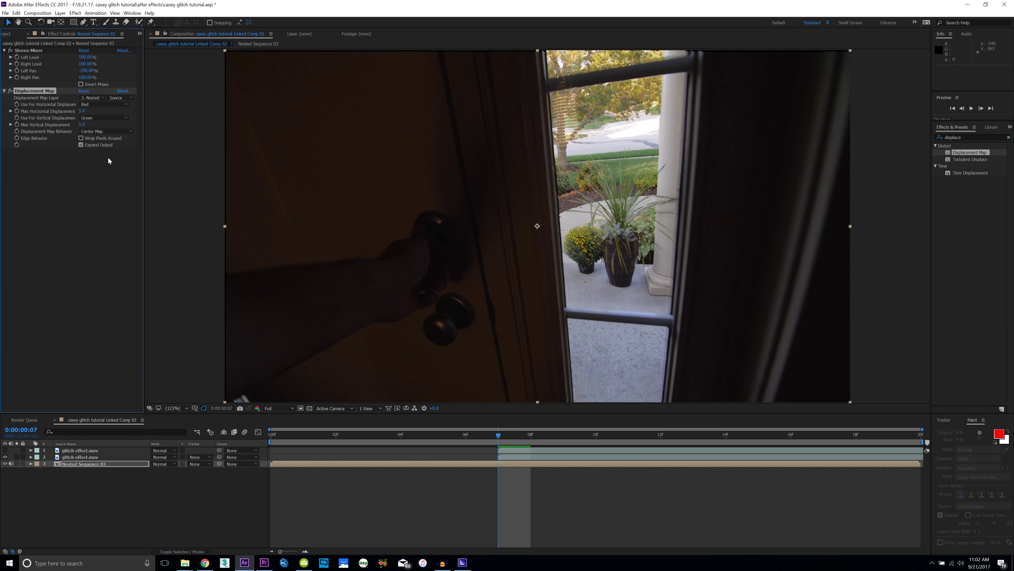
click(87, 98)
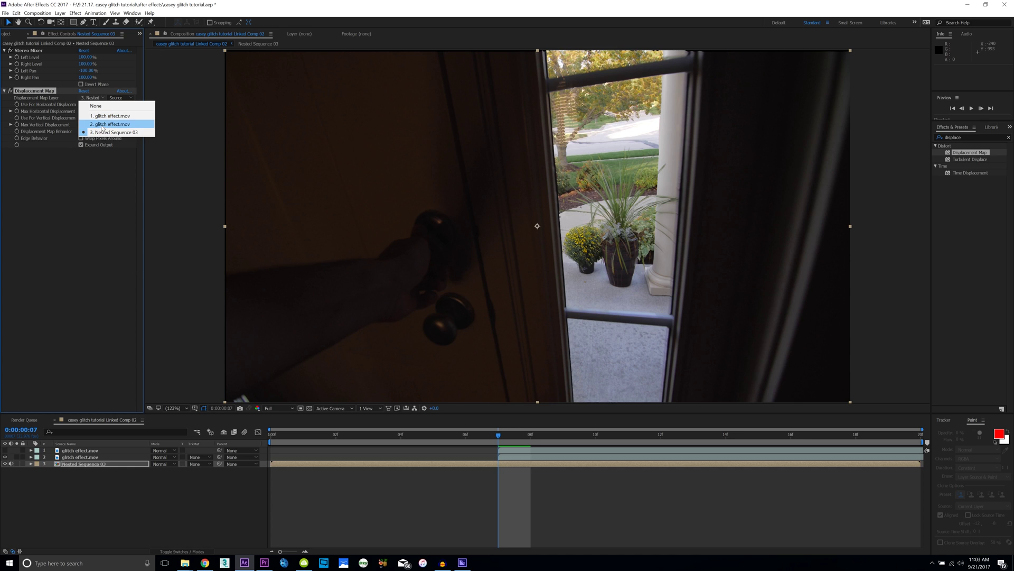
click(102, 125)
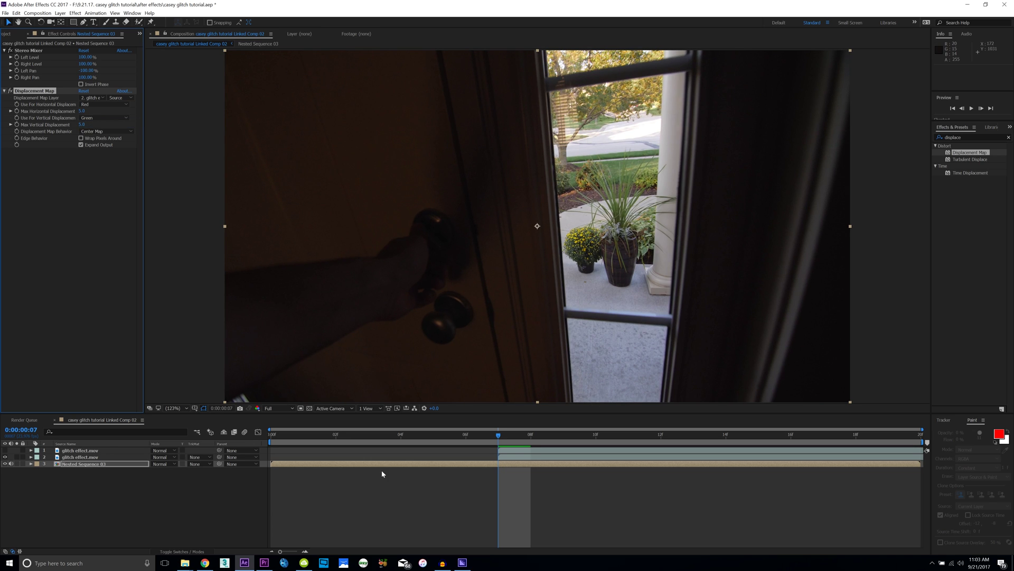
Hide layer 2 and keyframe Max Horizontal and Vertical Displacement at zero at frame 7.
click(6, 458)
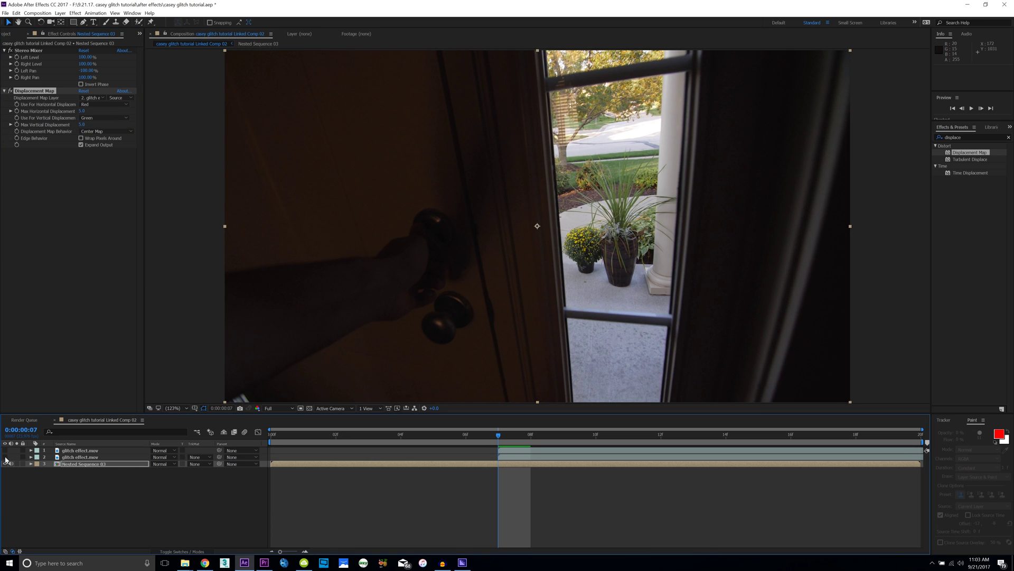
key(Page_Up)
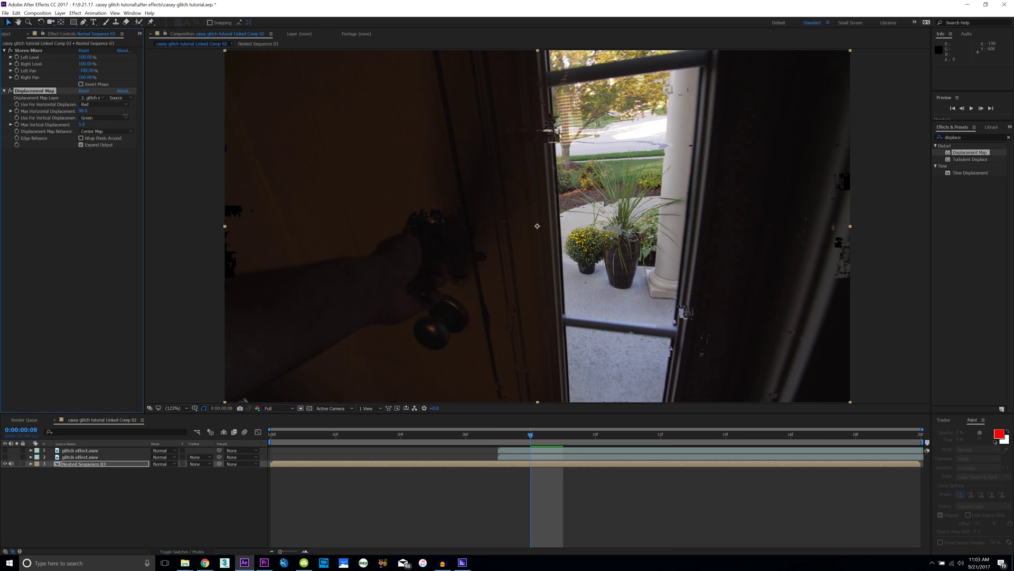
drag(474, 431, 621, 426)
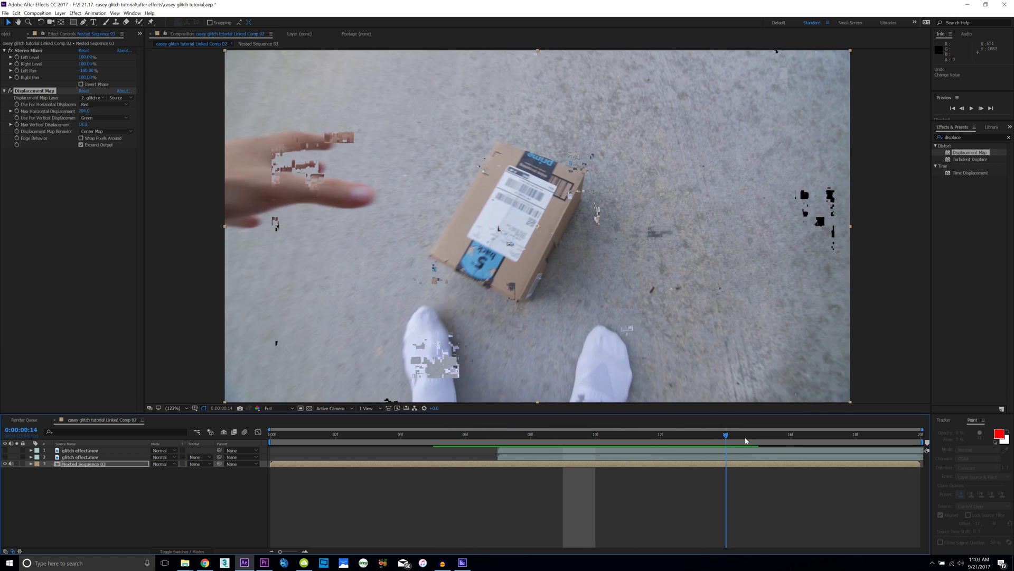
mouse_move(621, 425)
mouse_down()
mouse_move(739, 440)
mouse_move(690, 446)
mouse_up()
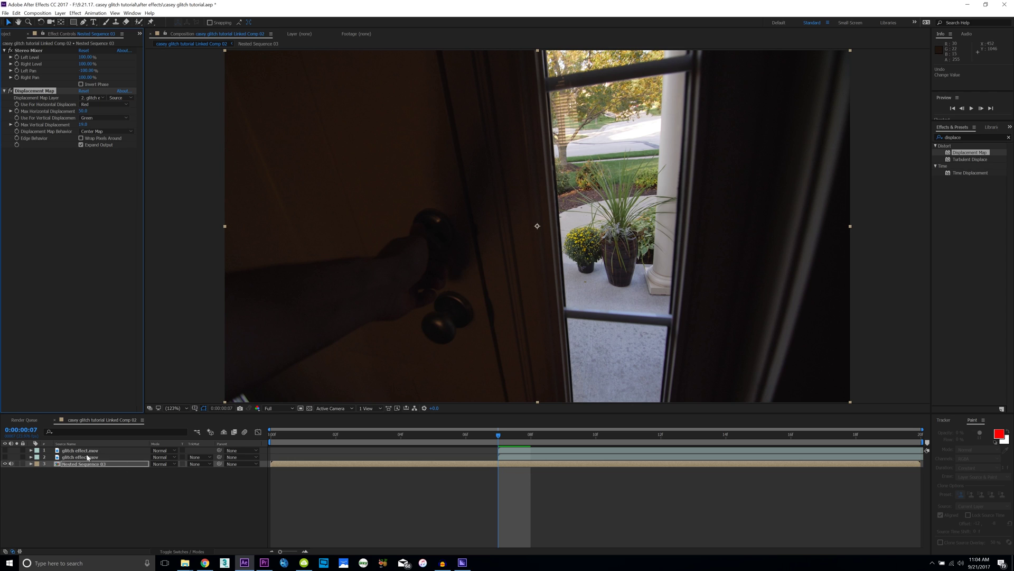
click(30, 464)
click(82, 125)
text(0)
click(83, 112)
text(0)
click(111, 234)
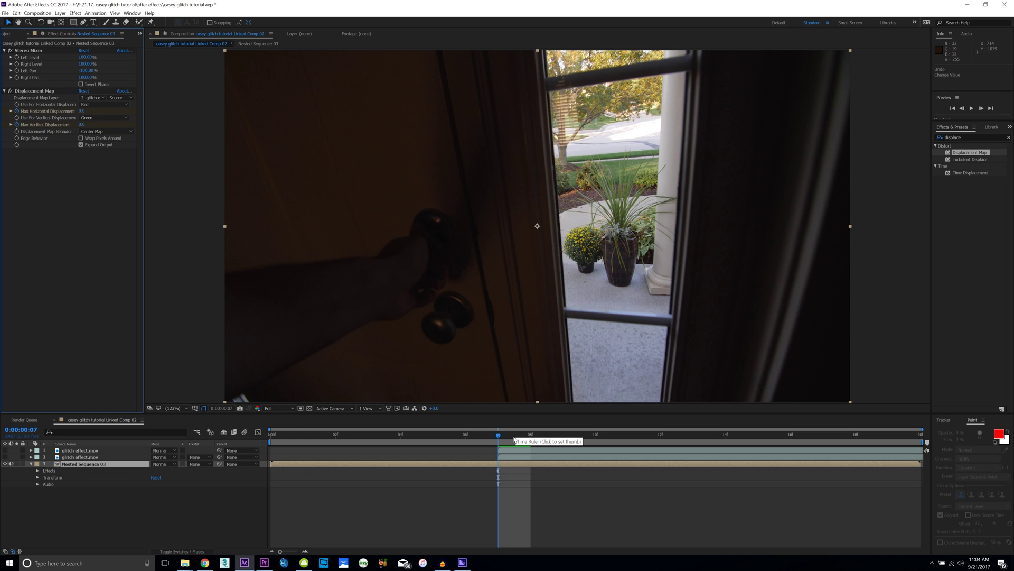
At frame 10, keyframe both maximum displacement amounts up to 50.
key(u)
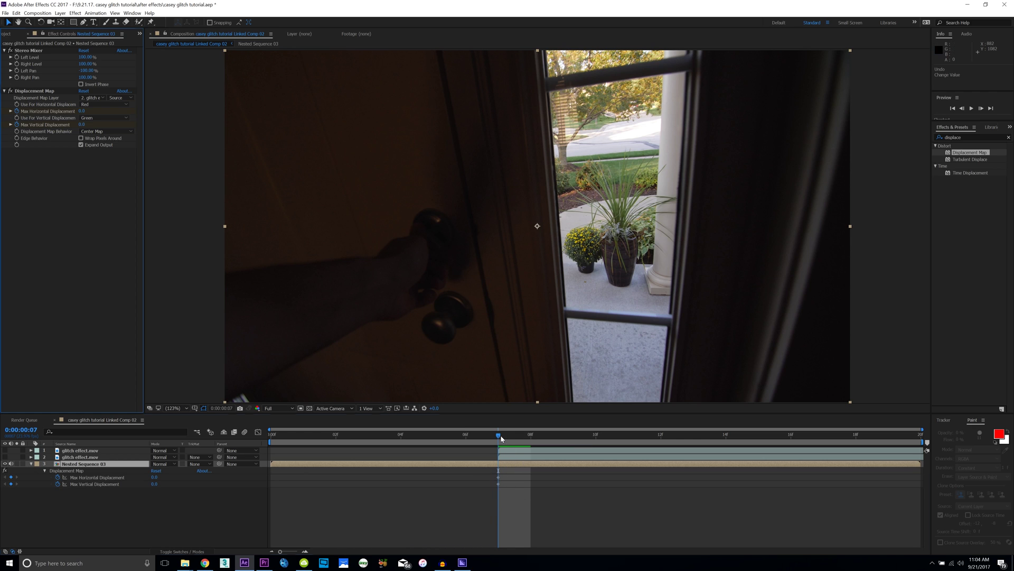
drag(501, 439, 602, 449)
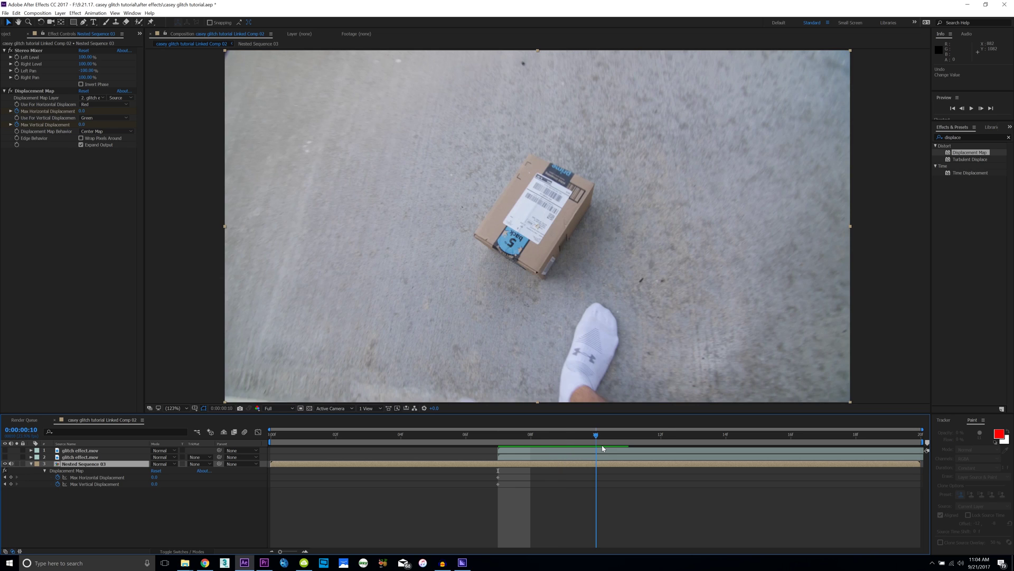
key(space)
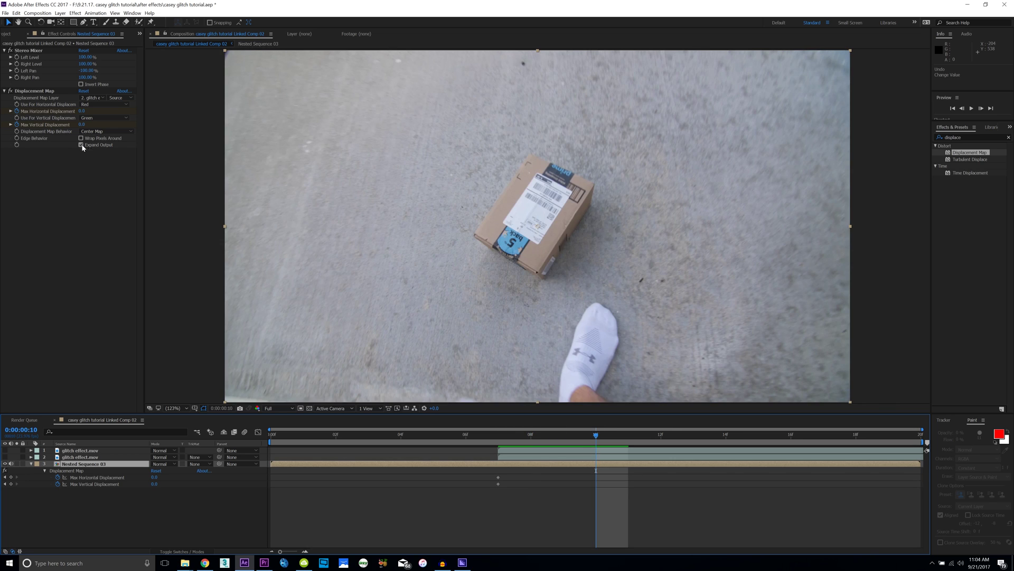
drag(83, 111, 155, 119)
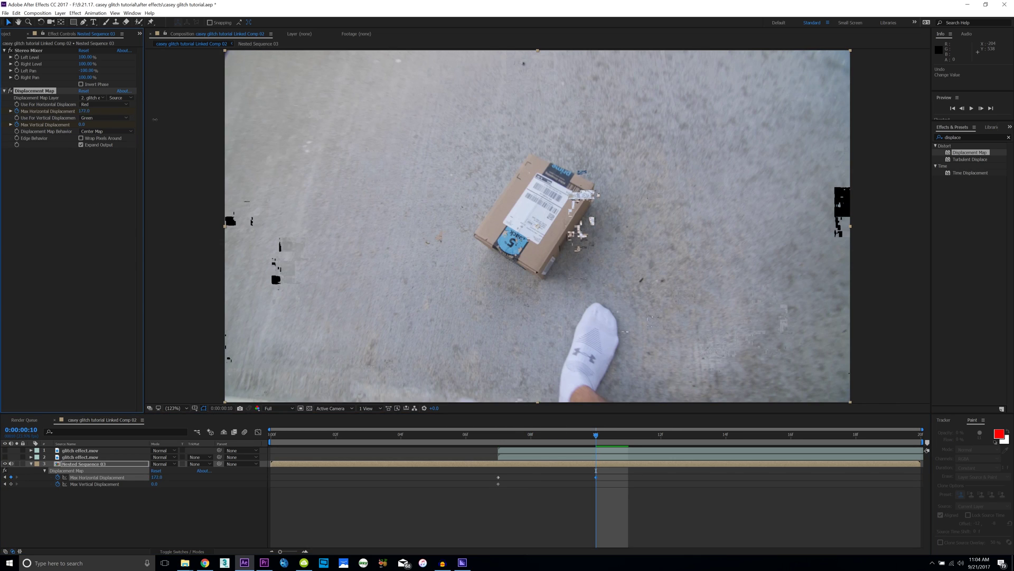
drag(81, 125, 113, 124)
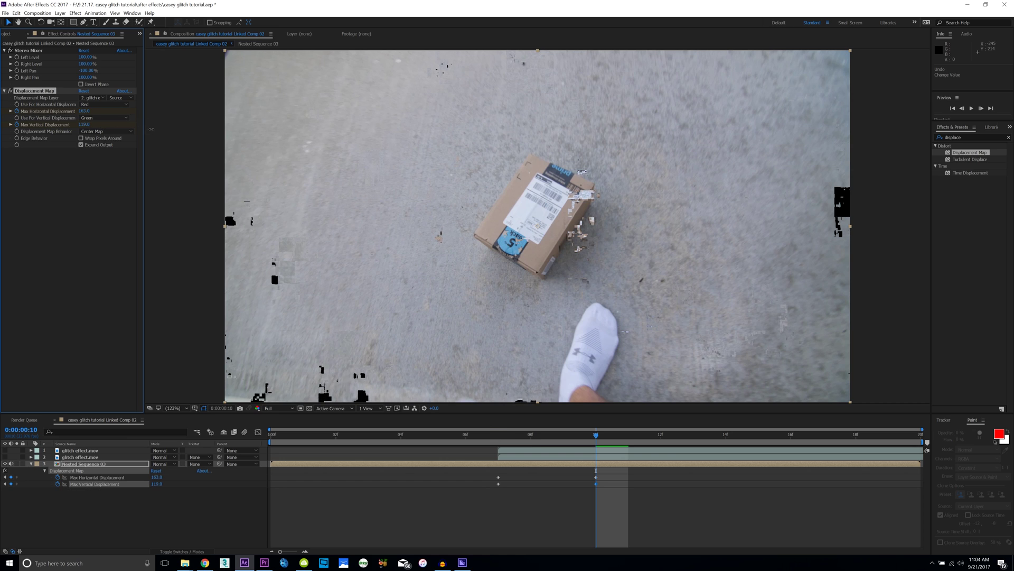
Return both displacement amounts to zero at frame 13 and preview the animation.
click(507, 436)
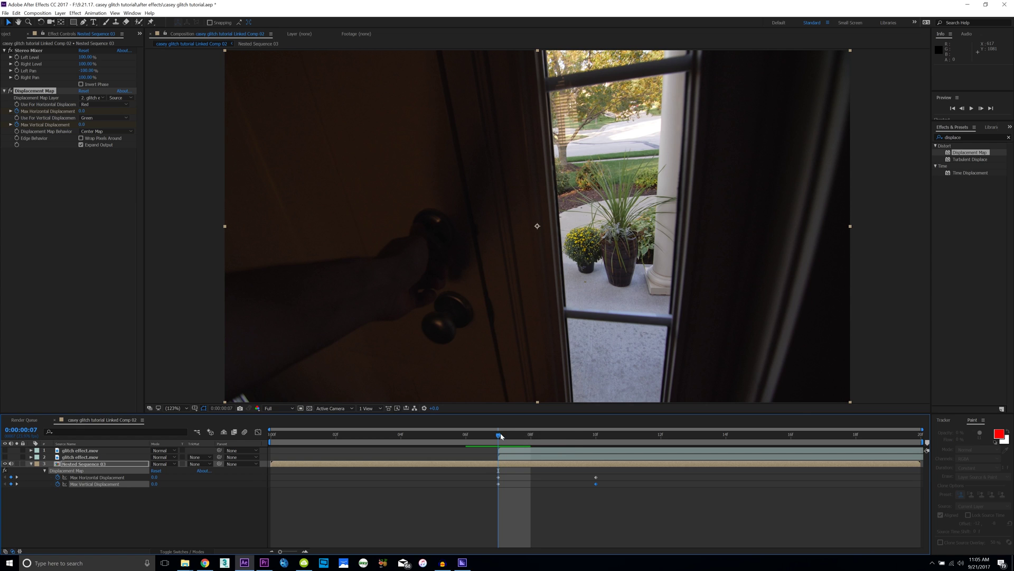
drag(500, 436, 563, 436)
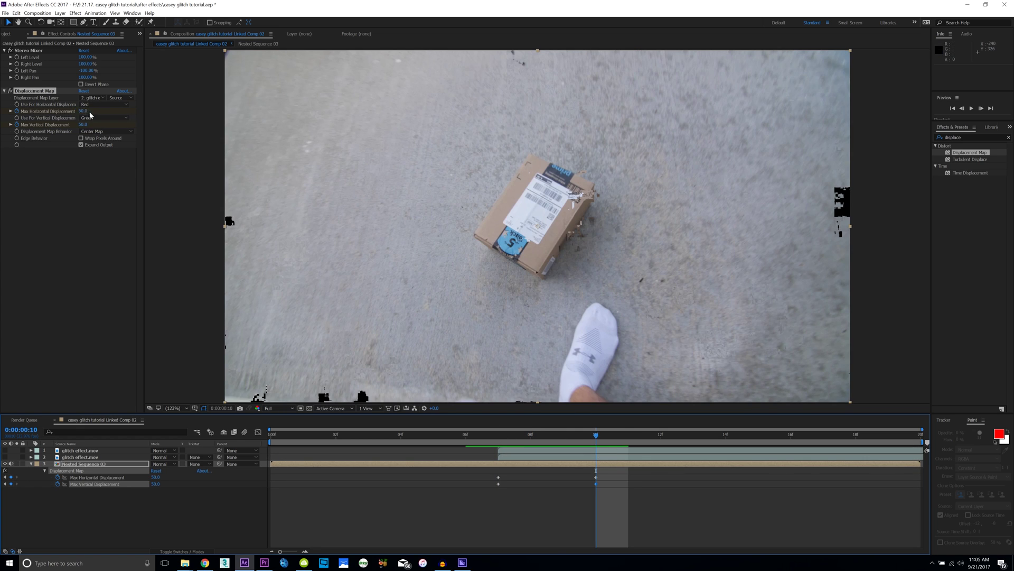
drag(619, 437, 696, 451)
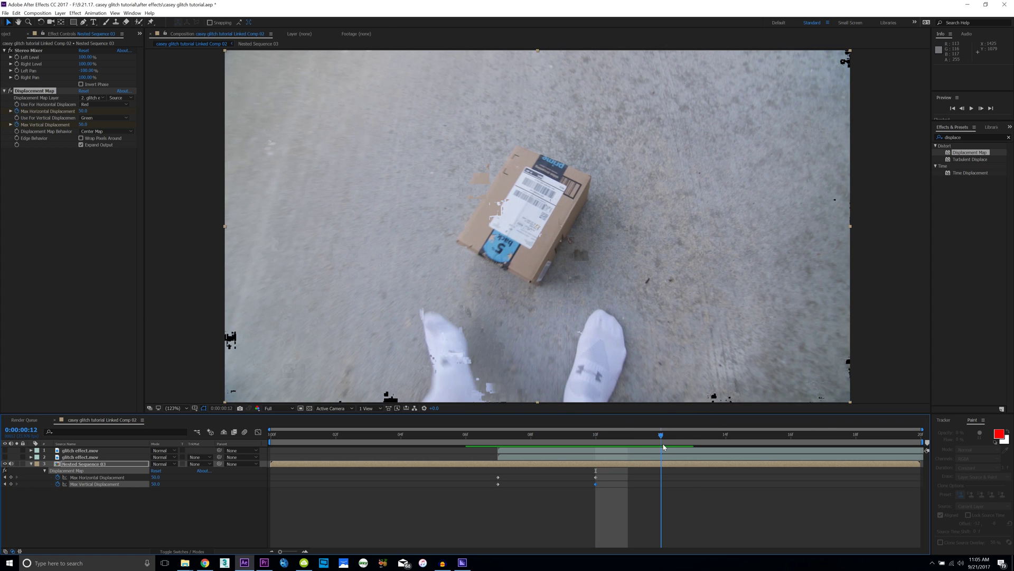
click(84, 111)
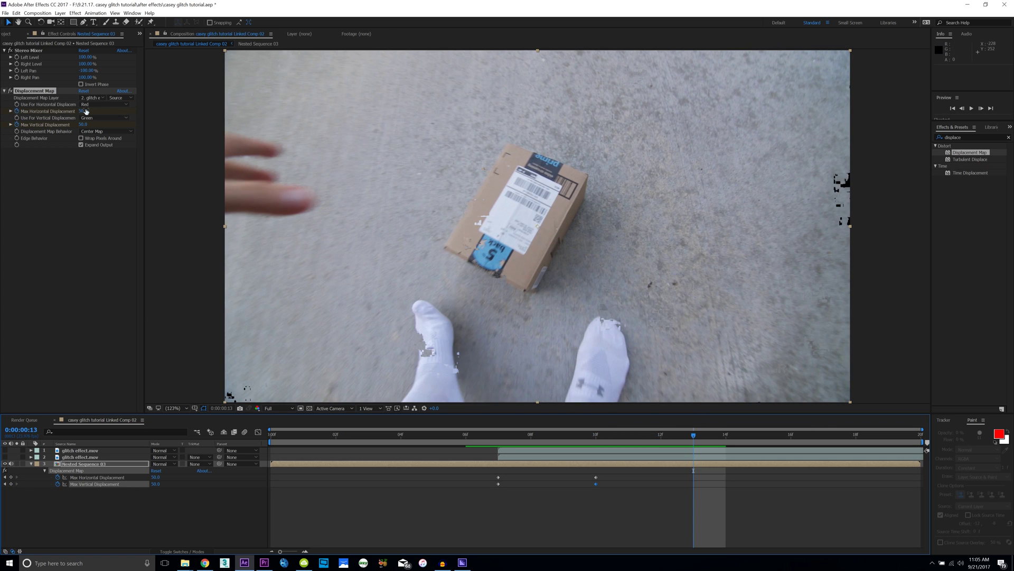
text(0)
key(Tab)
text(0)
key(Return)
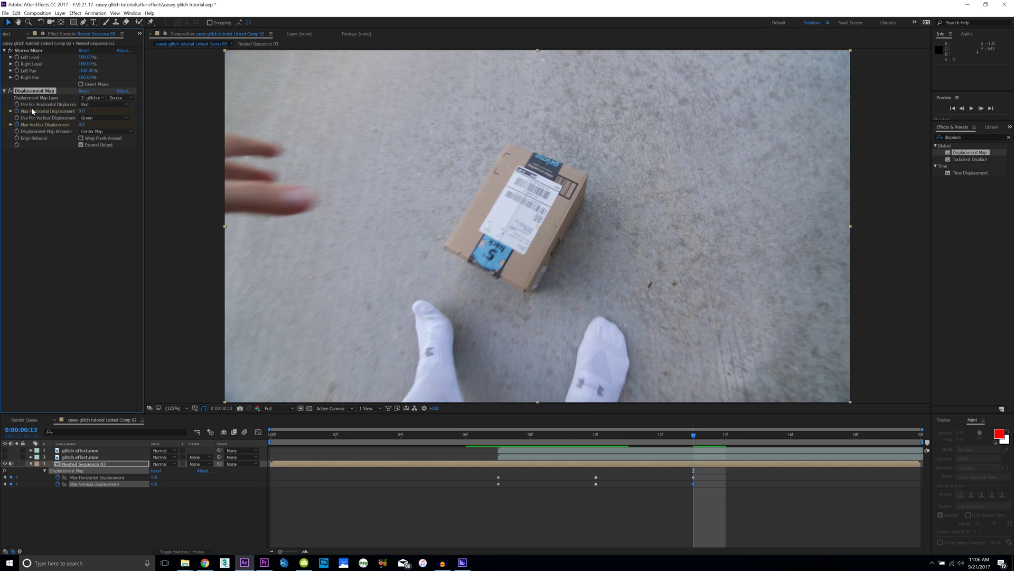
key(space)
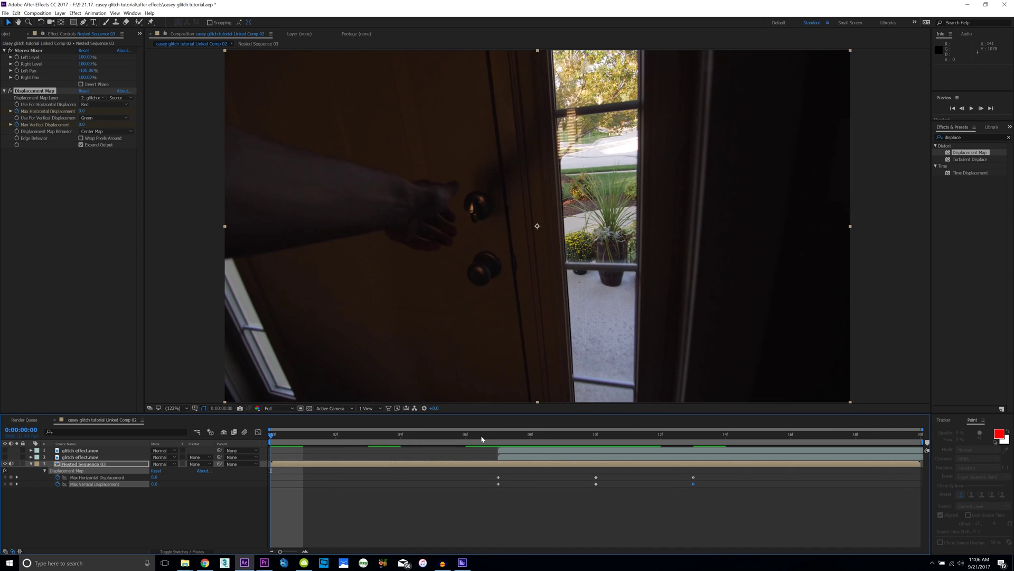
Show the top glitch effect.mov layer and scale it up to cover the footage.
key(space)
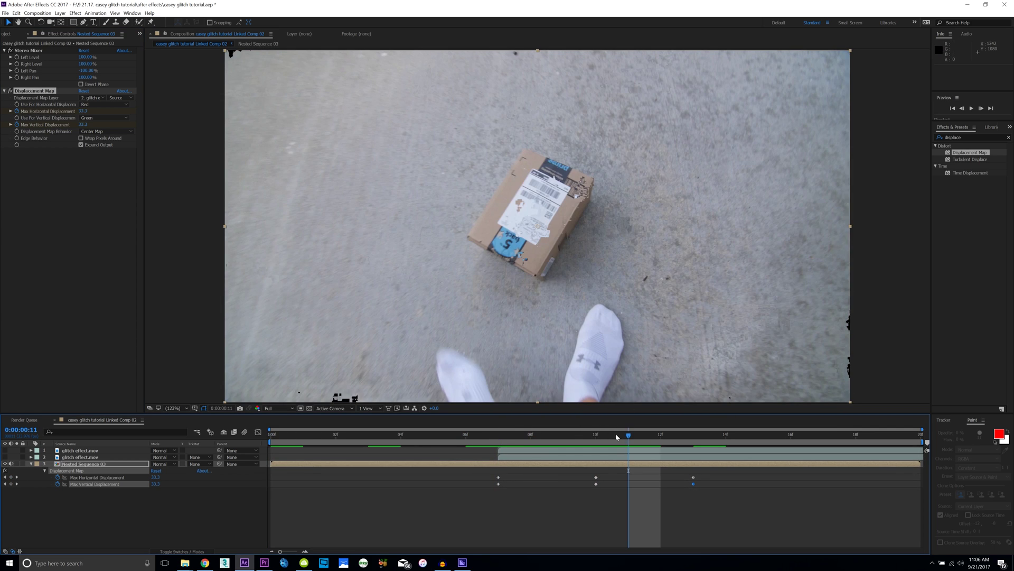
drag(621, 435, 596, 434)
click(17, 454)
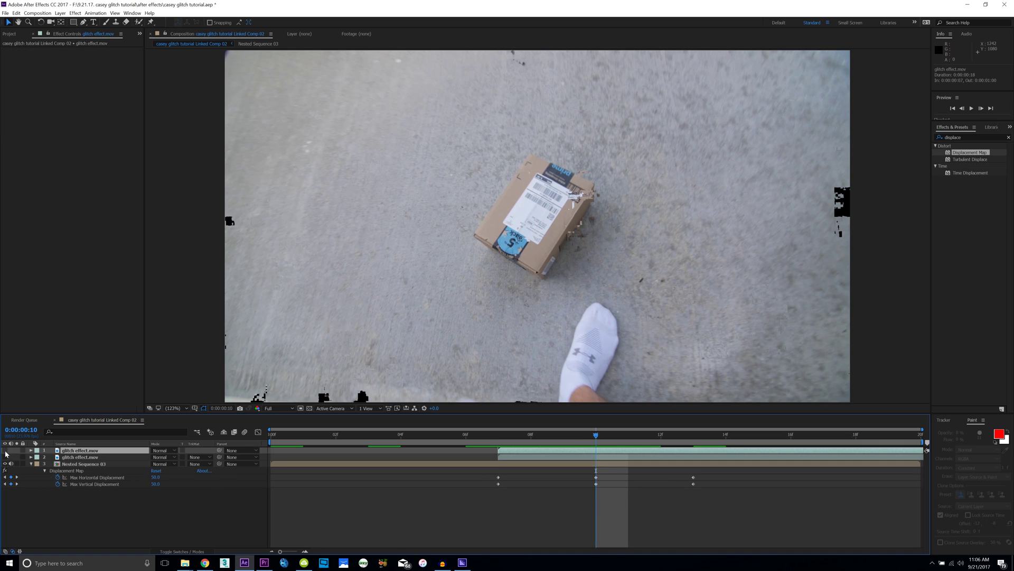
click(5, 450)
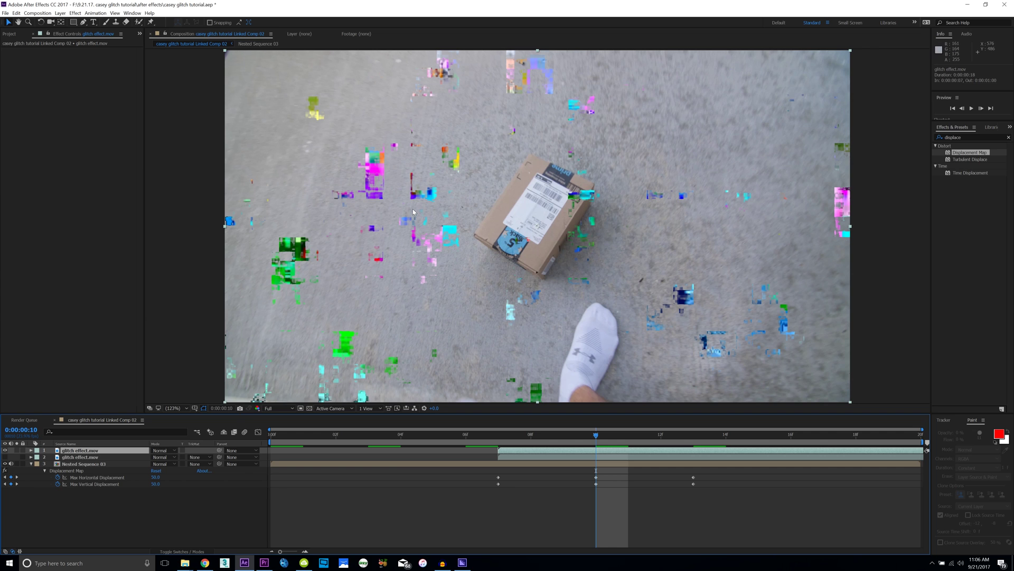
key(slash)
drag(790, 369, 807, 376)
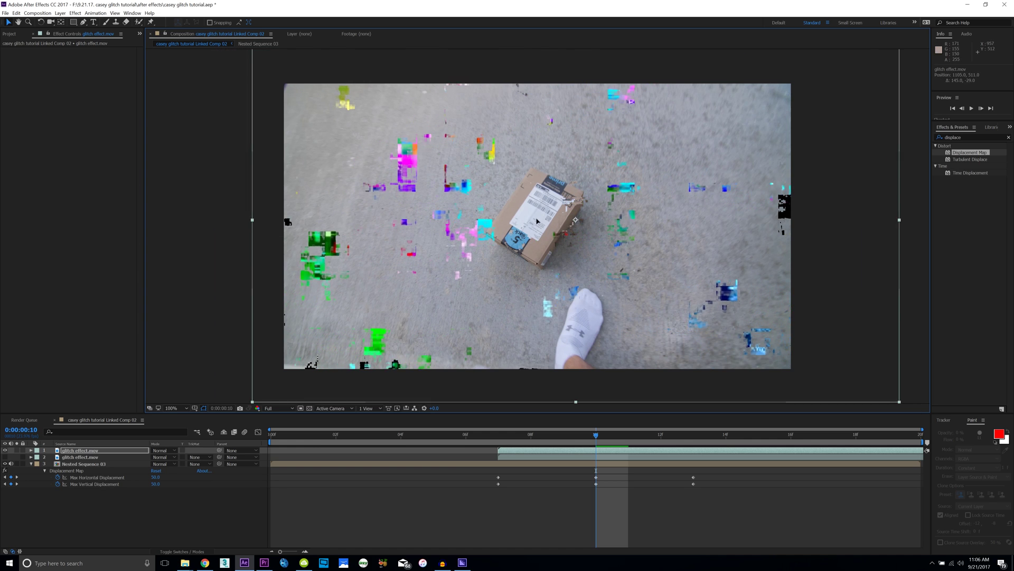
mouse_move(589, 438)
mouse_down()
mouse_move(530, 435)
mouse_move(693, 435)
mouse_move(494, 441)
mouse_up()
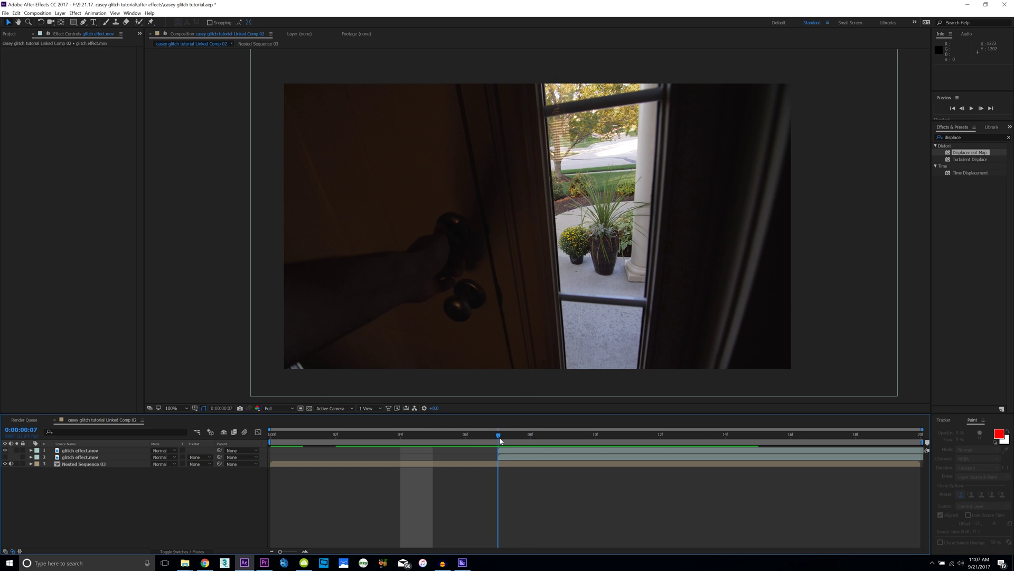
Pre-compose the second glitch layer and Nested Sequence 03 into Pre-comp 3.
click(67, 465)
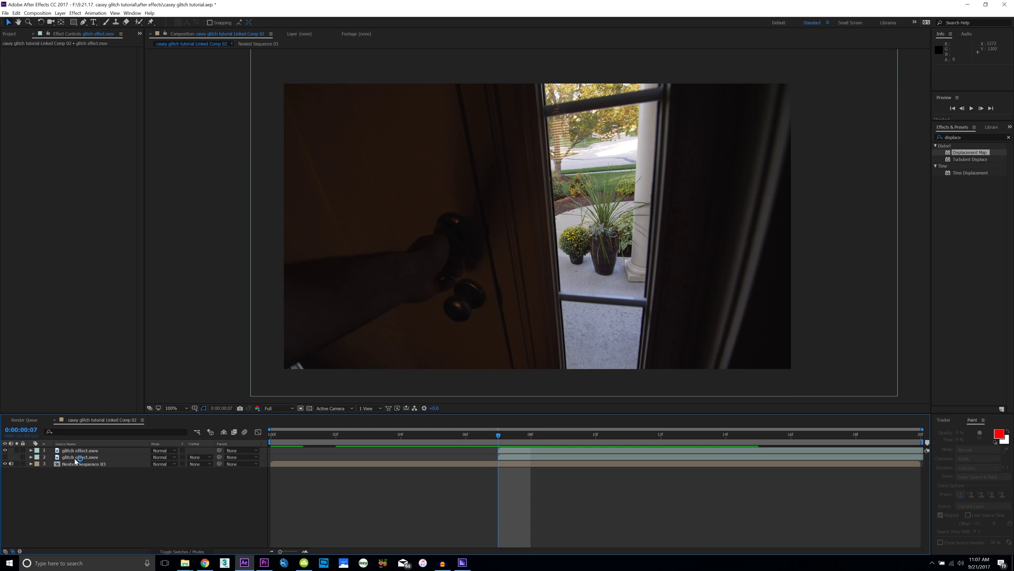
click(73, 457)
shift+click(96, 464)
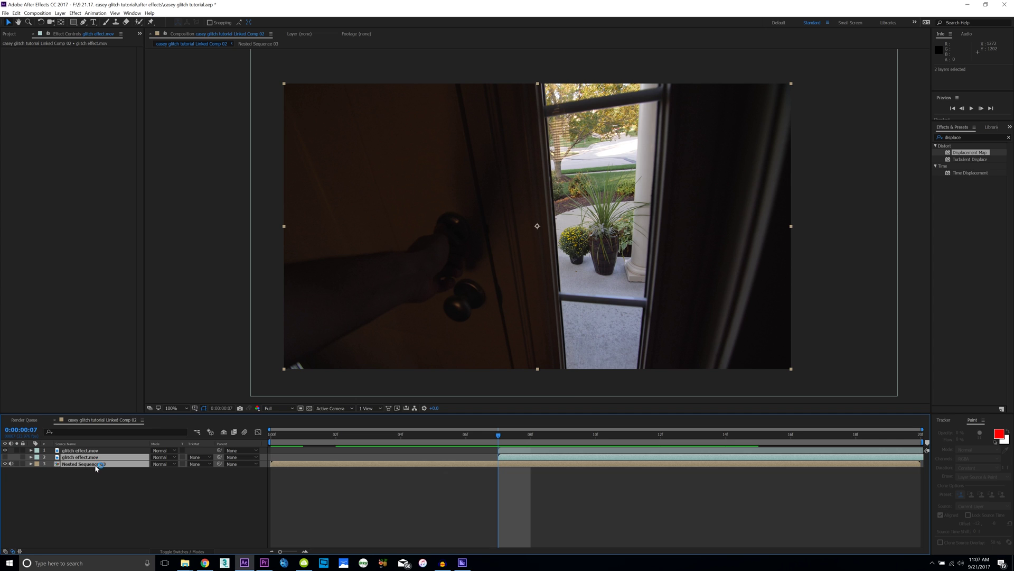
right_click(96, 466)
click(121, 397)
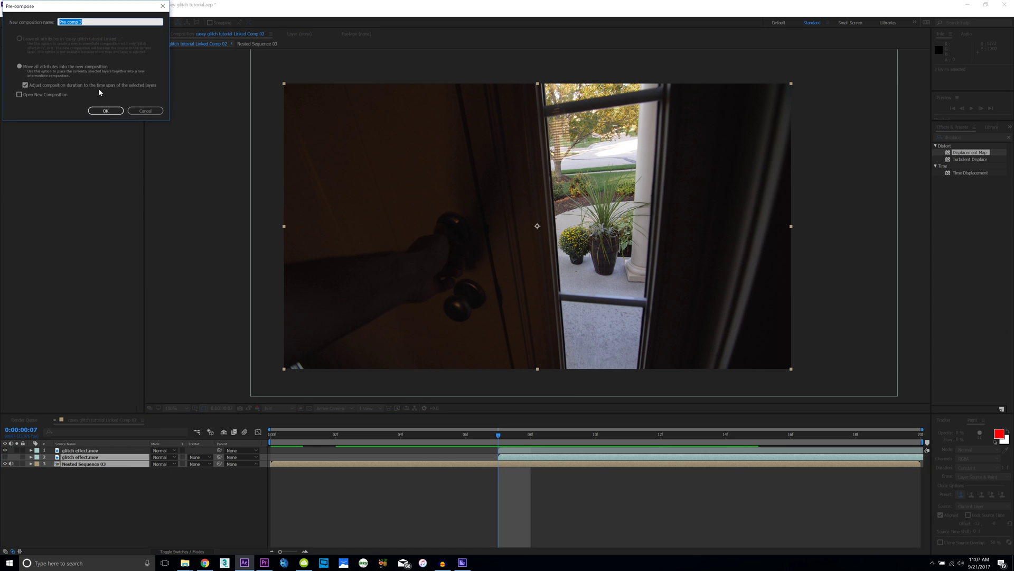
click(98, 111)
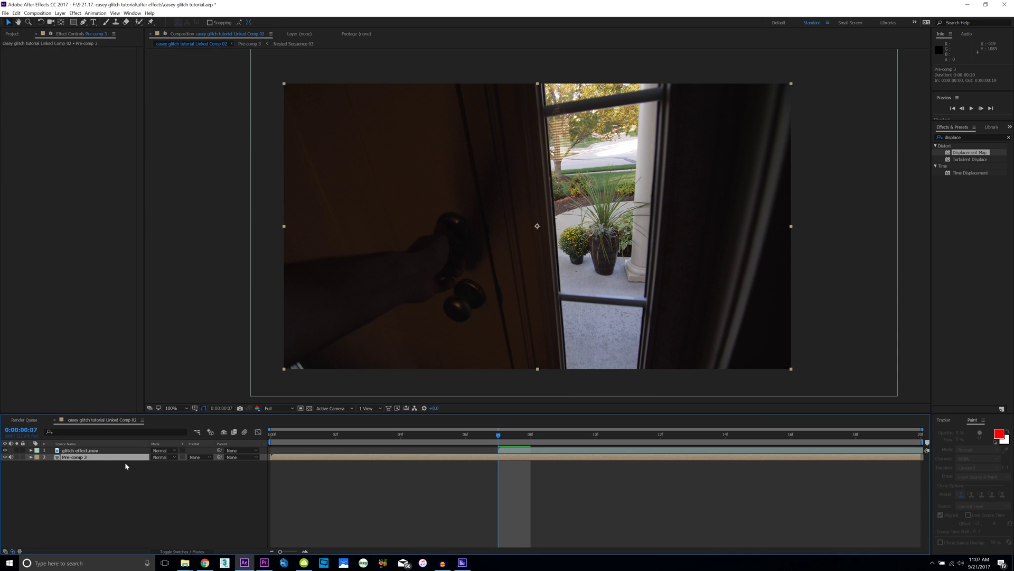
Inspect Pre-comp 3, then duplicate its layer three times in Linked Comp 02.
double_click(100, 458)
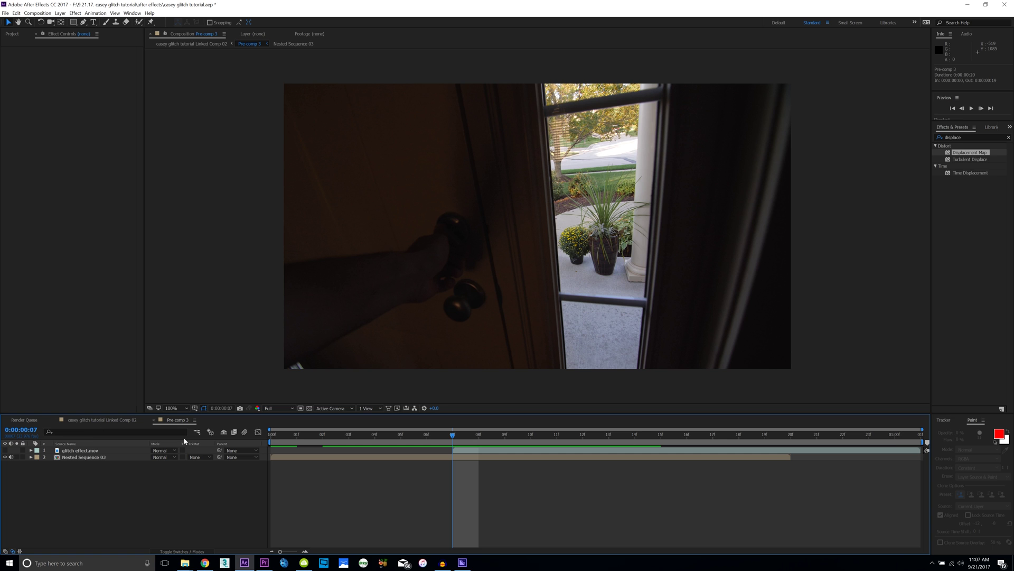
drag(450, 434, 506, 448)
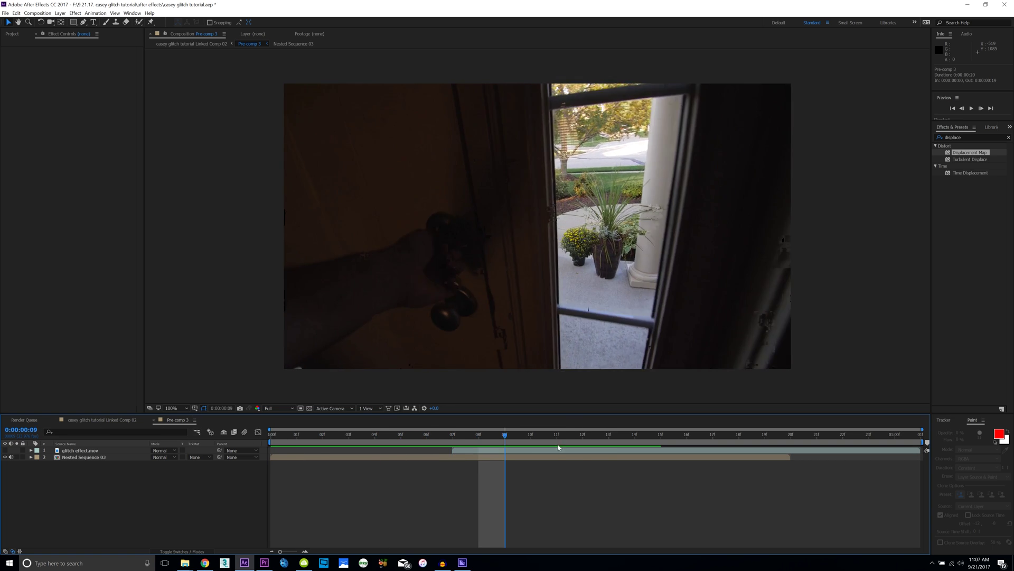
click(102, 420)
click(109, 458)
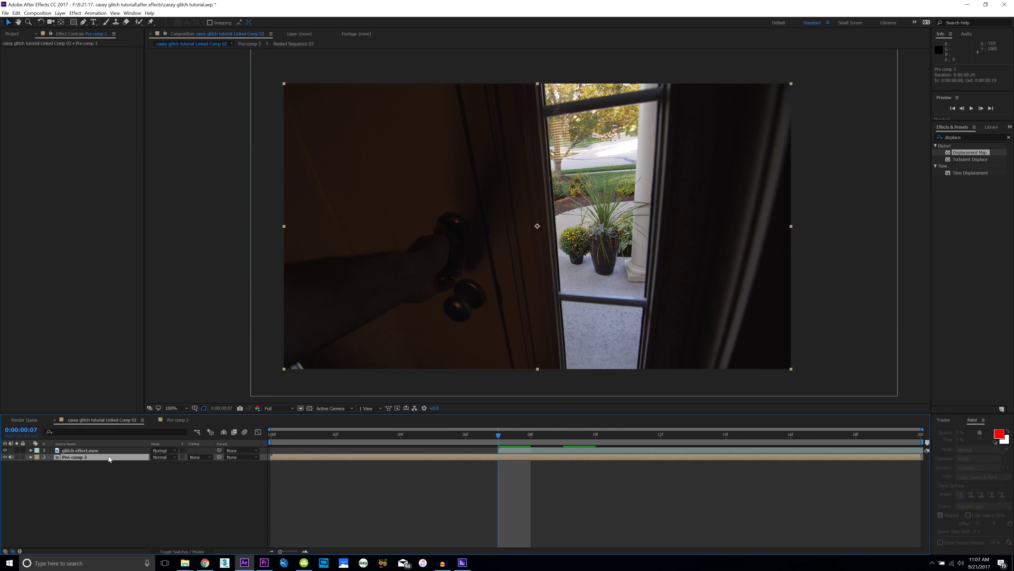
key(ctrl+d)
key(ctrl+d)
key(ctrl+d)
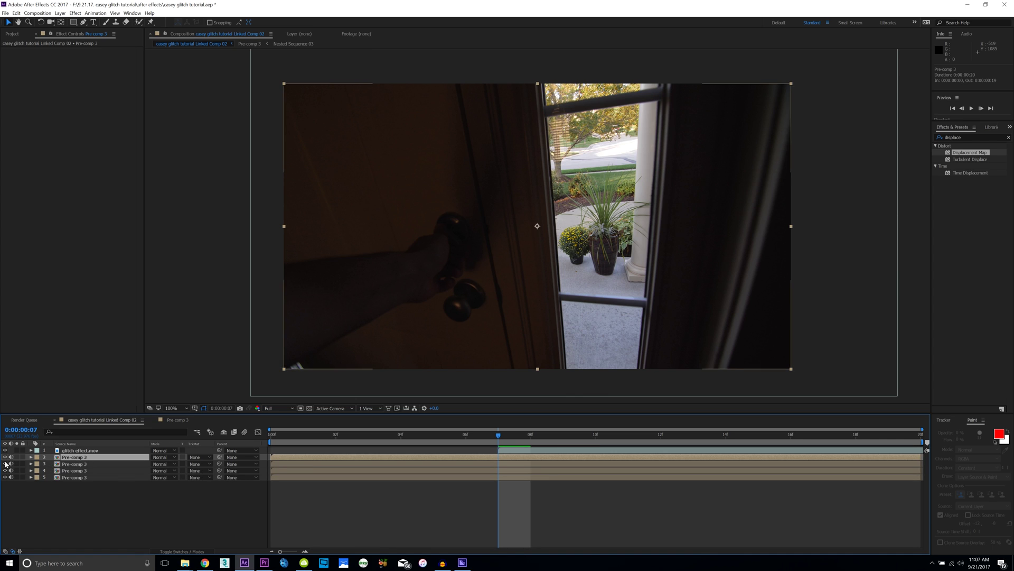
key(ctrl+Down)
key(ctrl+Down)
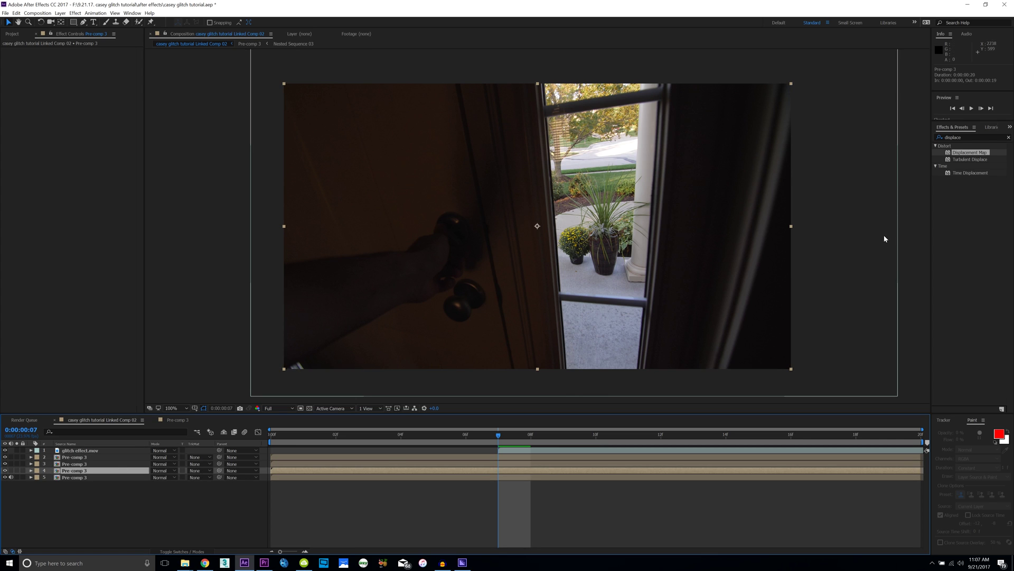
key(F2)
click(975, 137)
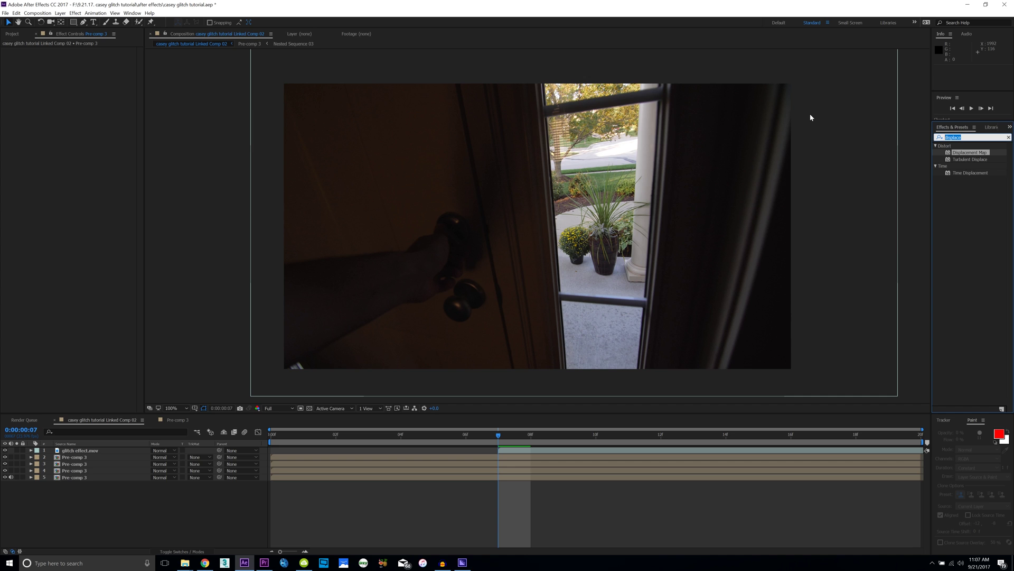
text(levels)
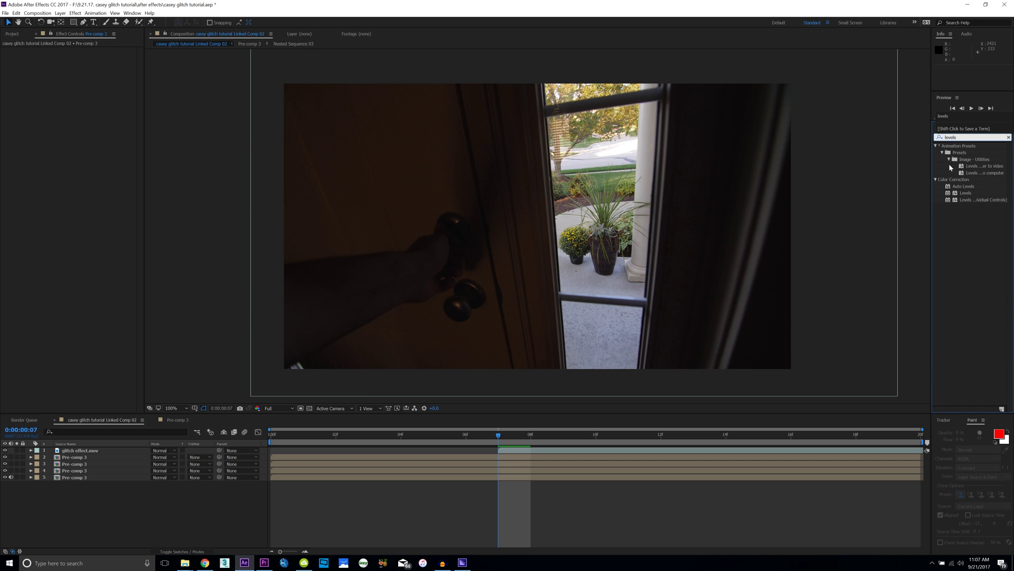
Apply Color Correction > Levels to the Pre-comp 3 copies on layers 4 and 3.
drag(977, 193, 131, 471)
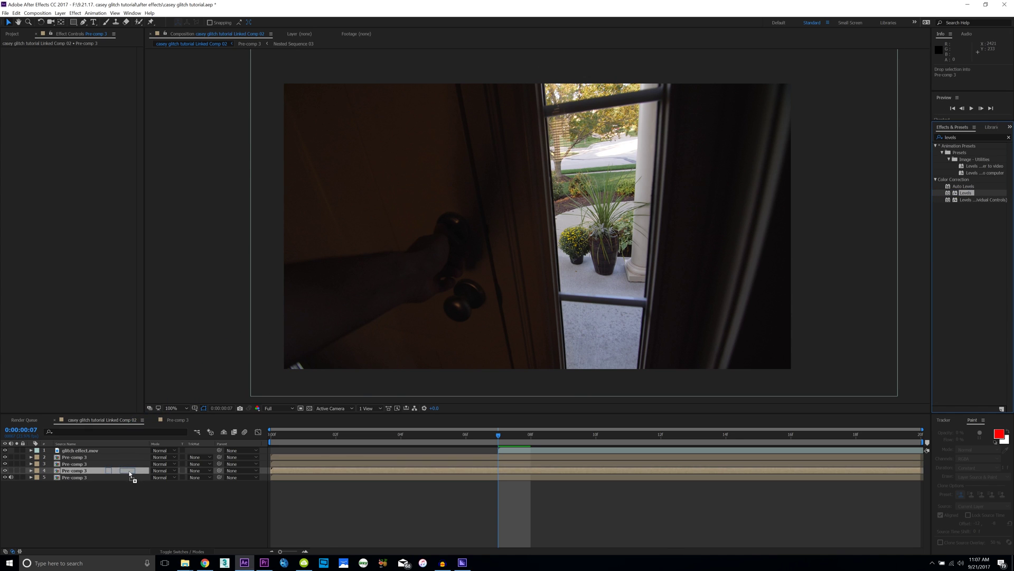
drag(965, 192, 103, 464)
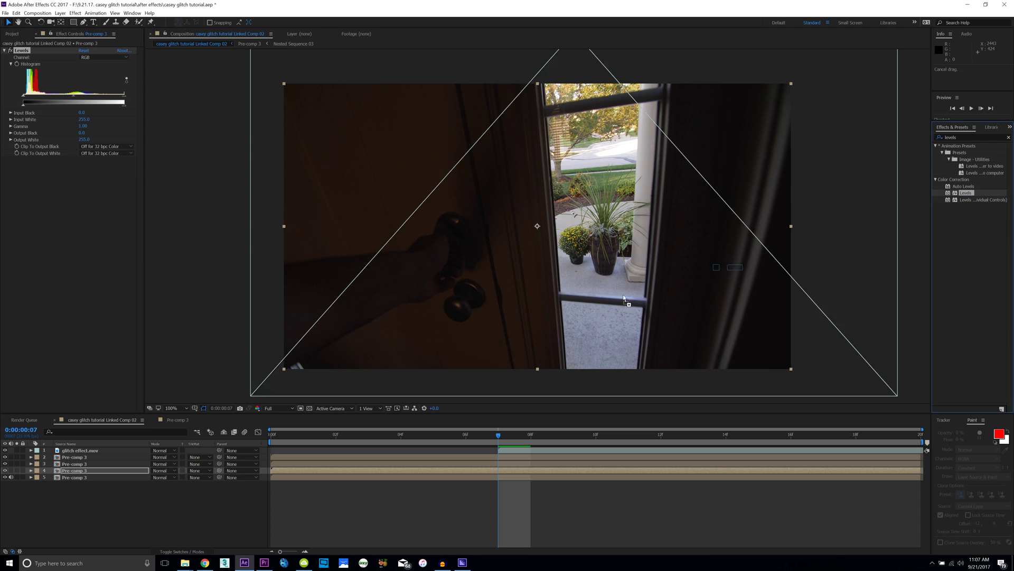
drag(965, 193, 85, 464)
click(84, 459)
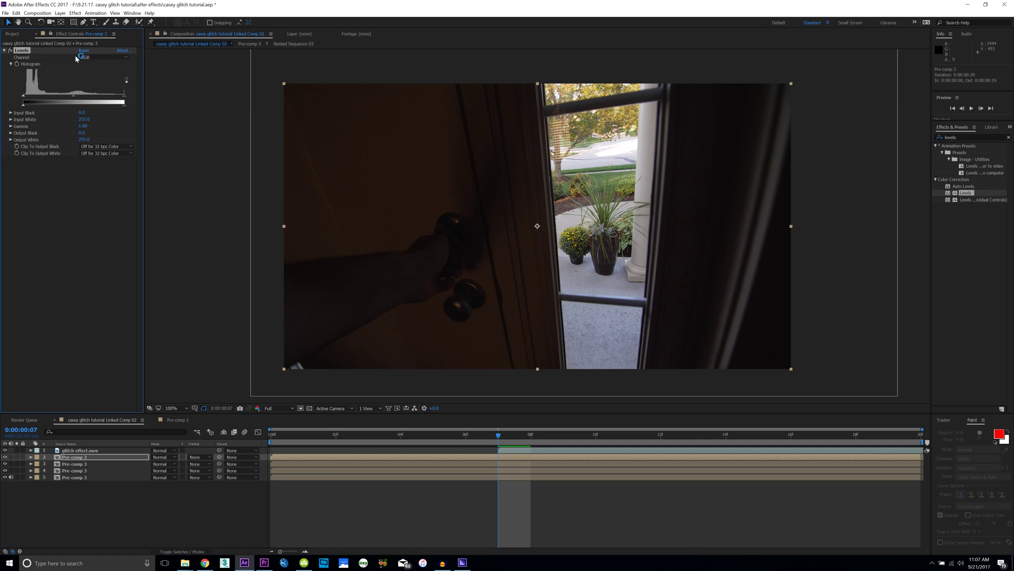
Set layer 2's Levels to Red with Input White 44, and layer 3's to Green at 42.
click(95, 55)
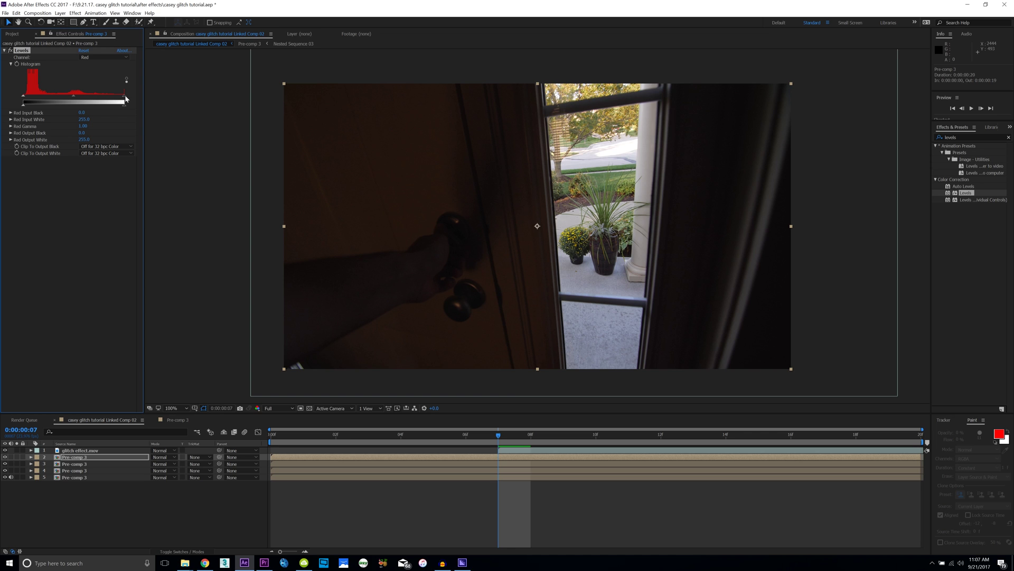
drag(125, 100, 41, 99)
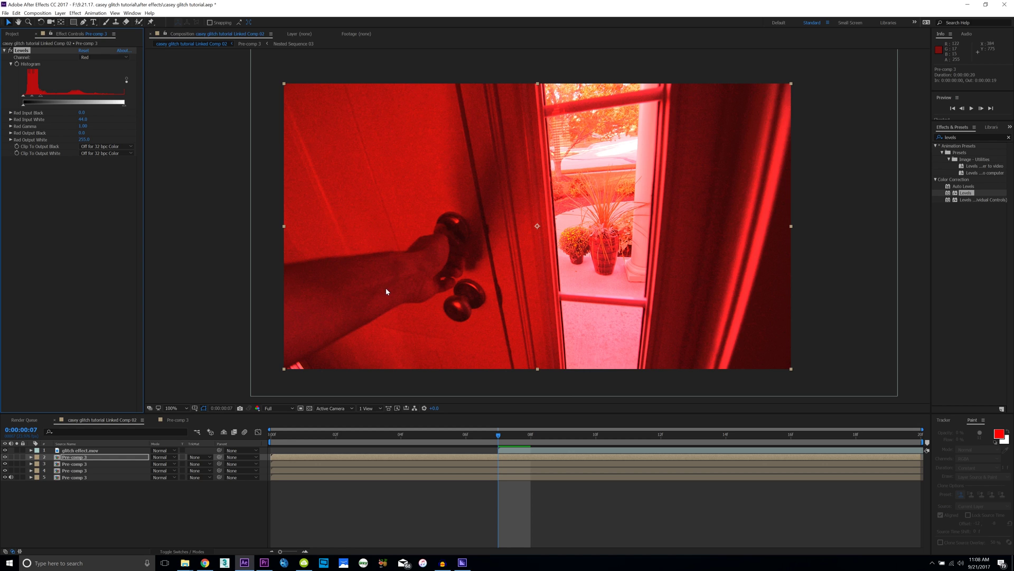
click(85, 465)
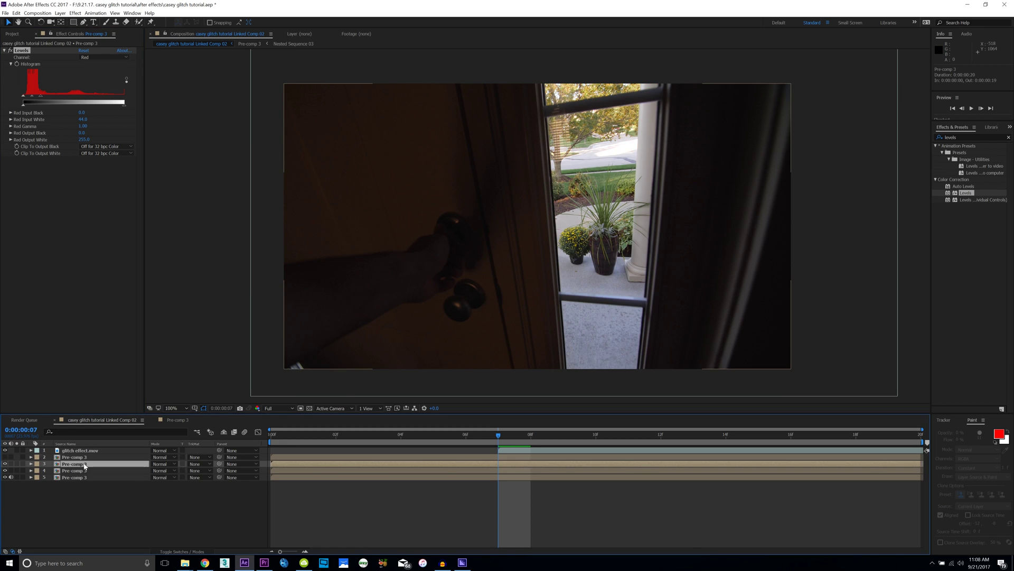
click(110, 58)
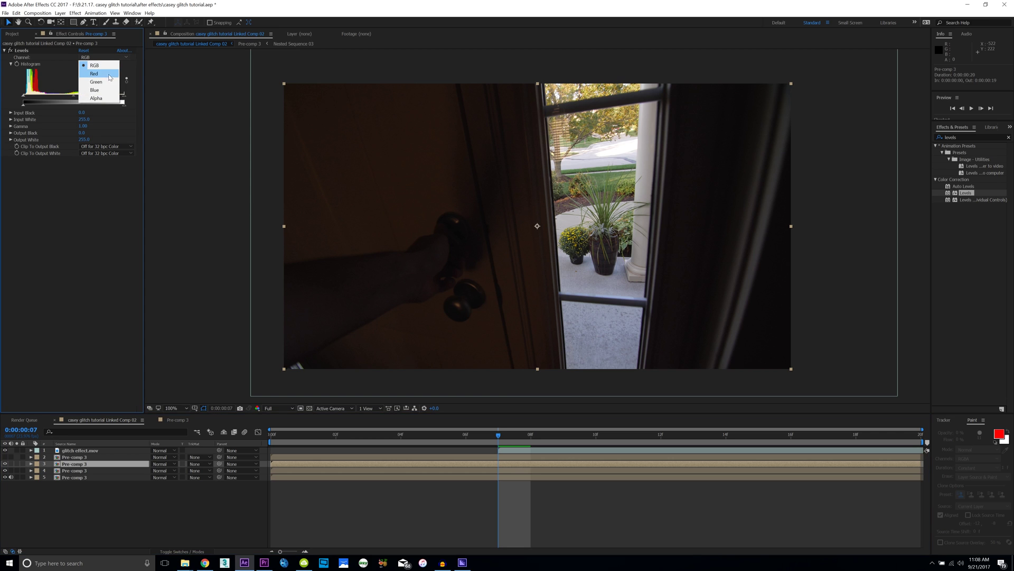
click(99, 79)
drag(96, 100, 41, 102)
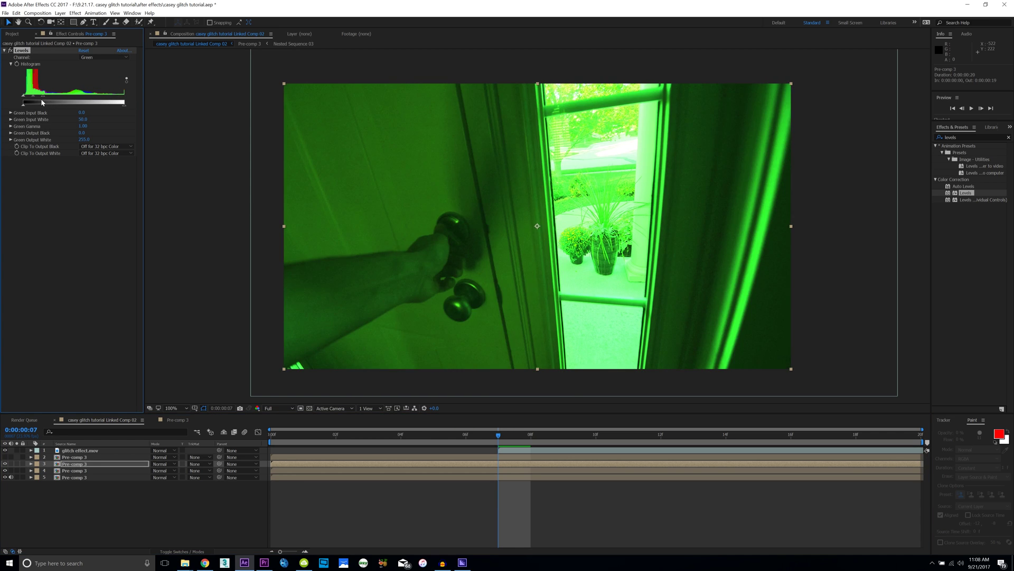
Set layer 4's Levels to the Blue channel with Input White about 40, adjusting layer visibility.
click(5, 464)
click(5, 470)
click(87, 471)
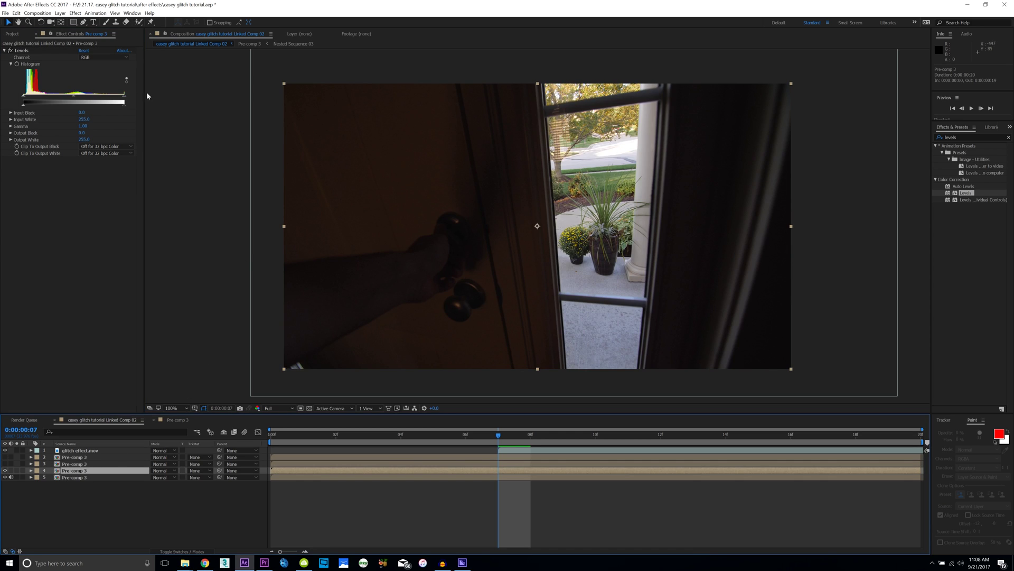
click(116, 58)
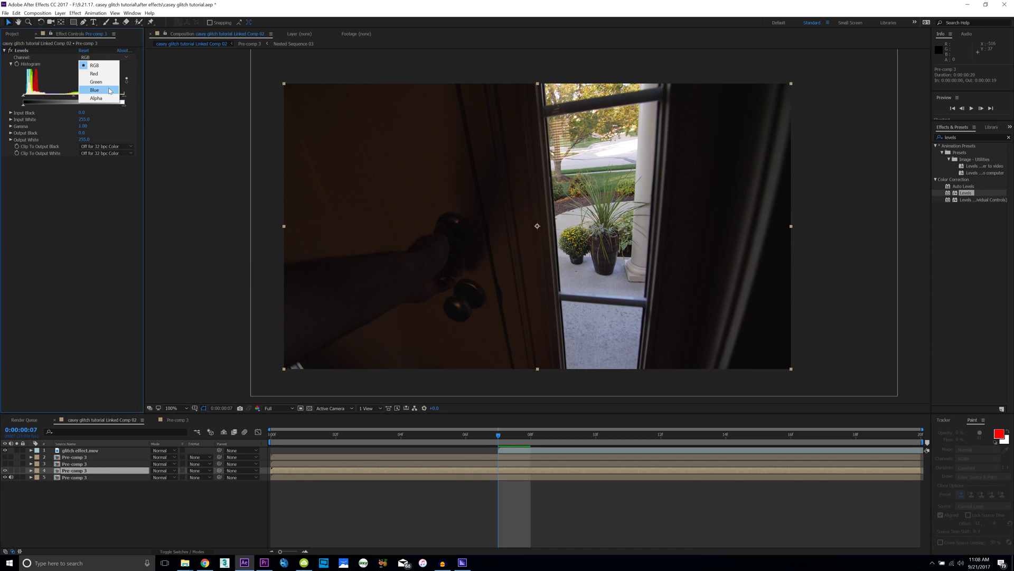
click(99, 87)
drag(126, 101, 38, 102)
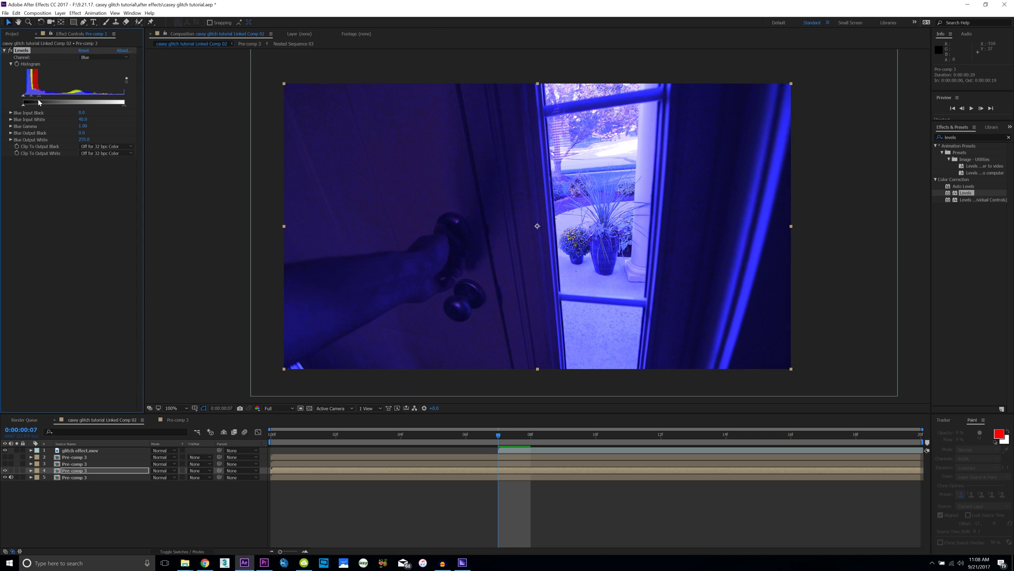
click(5, 457)
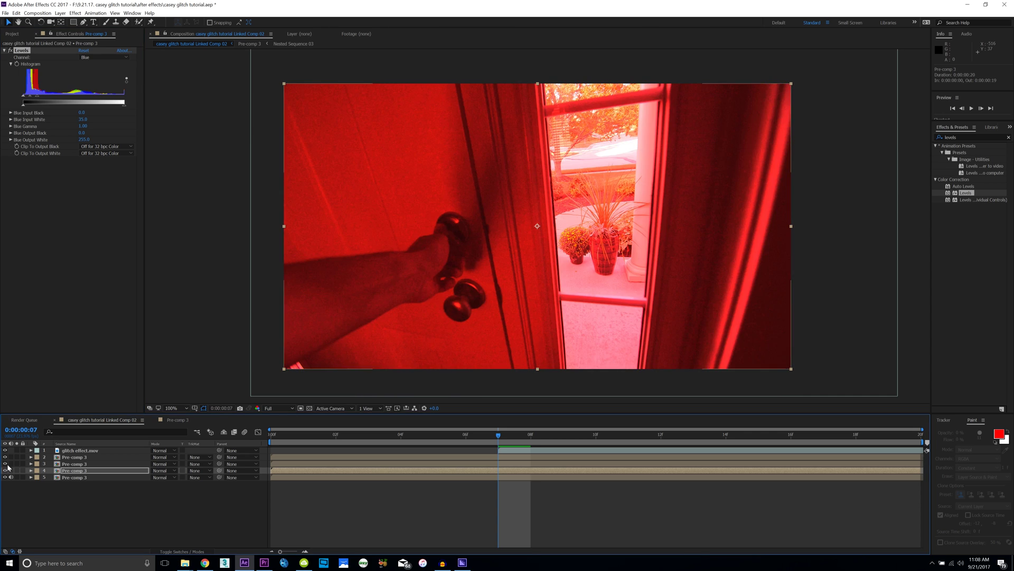
shift+click(95, 459)
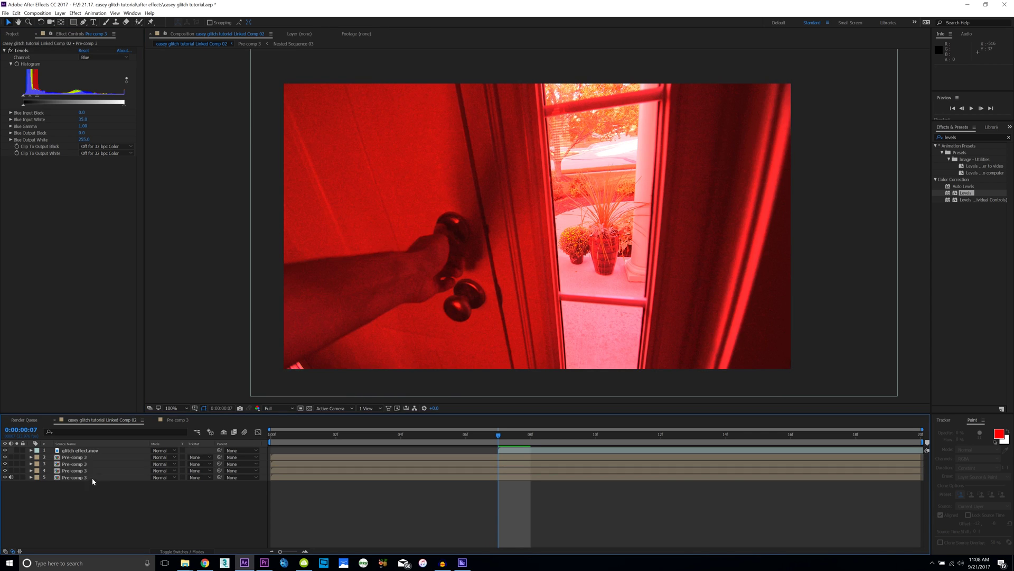
Keyframe the three tinted copies' Opacity at 0% on frame 8.
shift+click(89, 458)
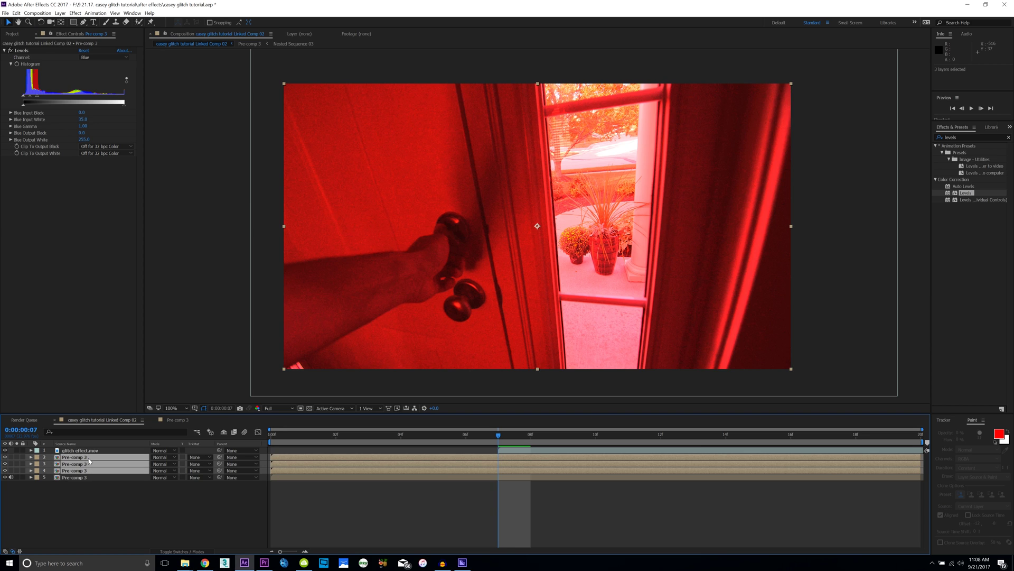
key(t)
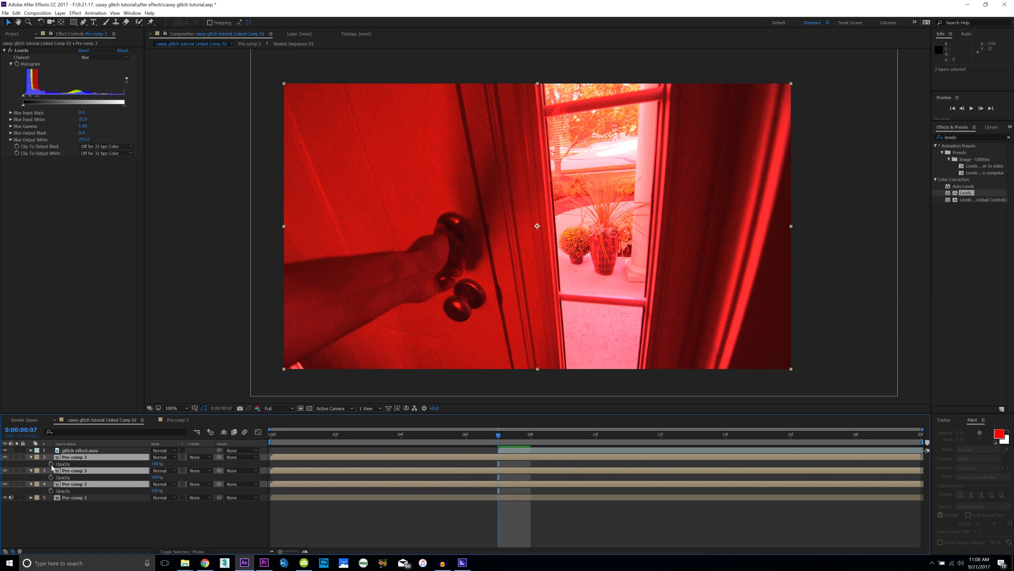
drag(162, 469, 45, 461)
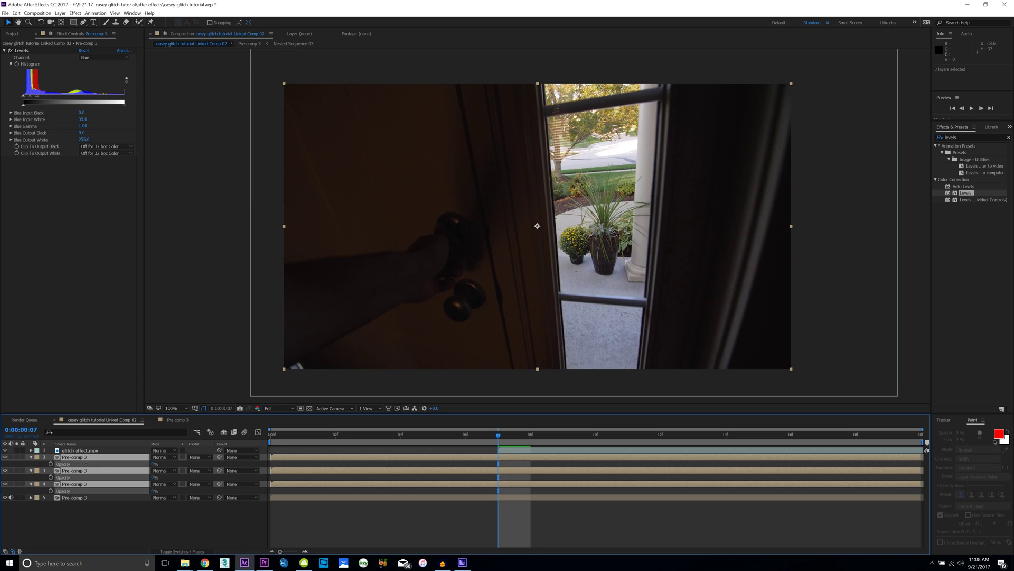
click(50, 463)
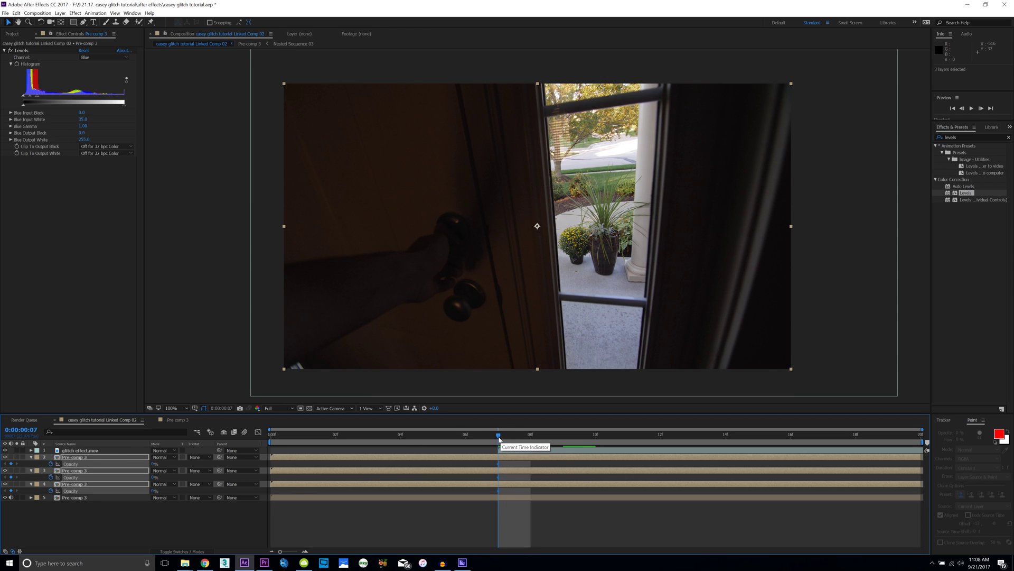
Add a 50% opacity keyframe at frame 10 and 0% at frame 12, then scrub frames 8–12.
key(Page_Down)
key(Page_Down)
key(Page_Down)
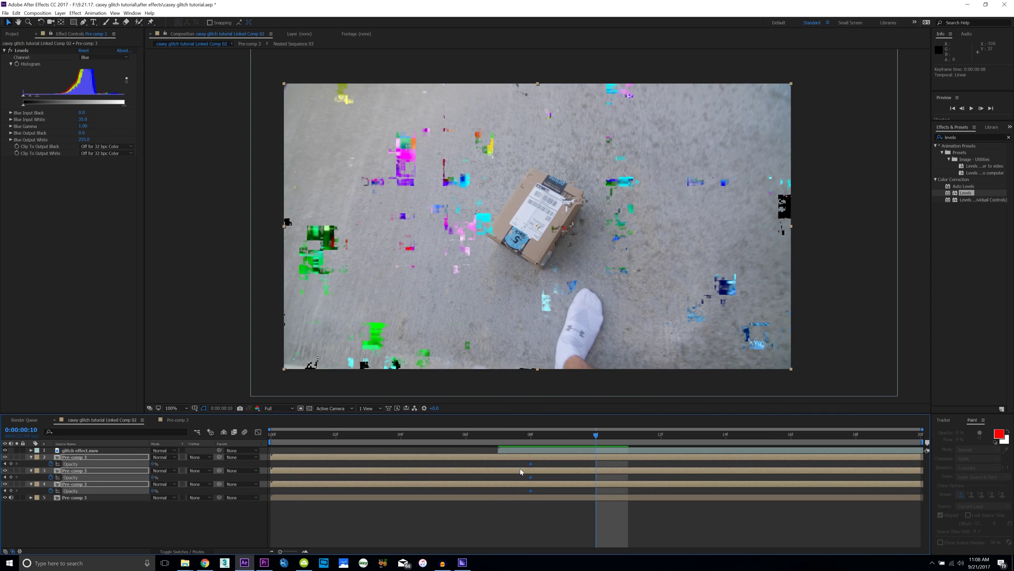
drag(500, 440, 531, 449)
key(Page_Down)
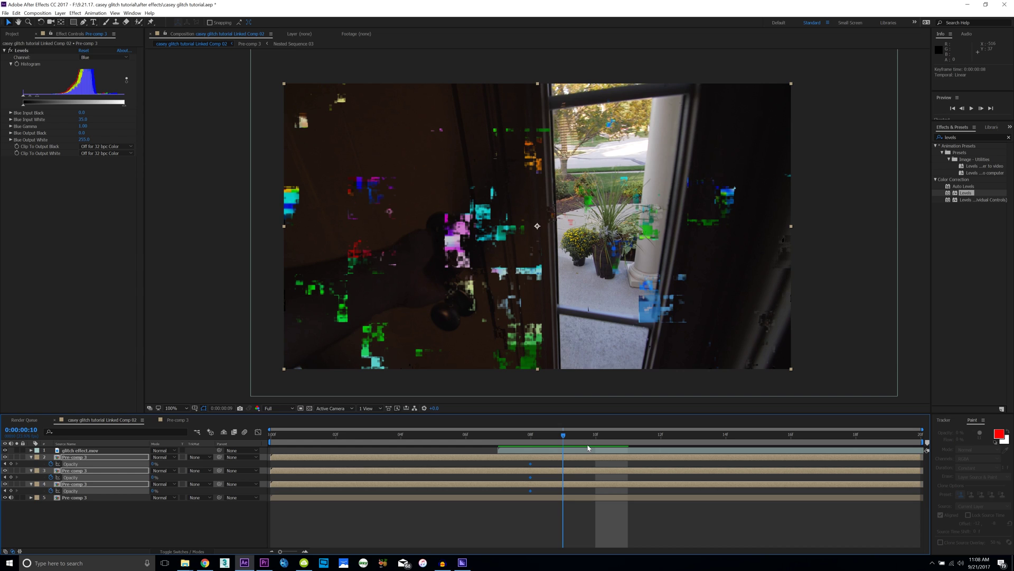
key(Page_Down)
drag(156, 464, 191, 464)
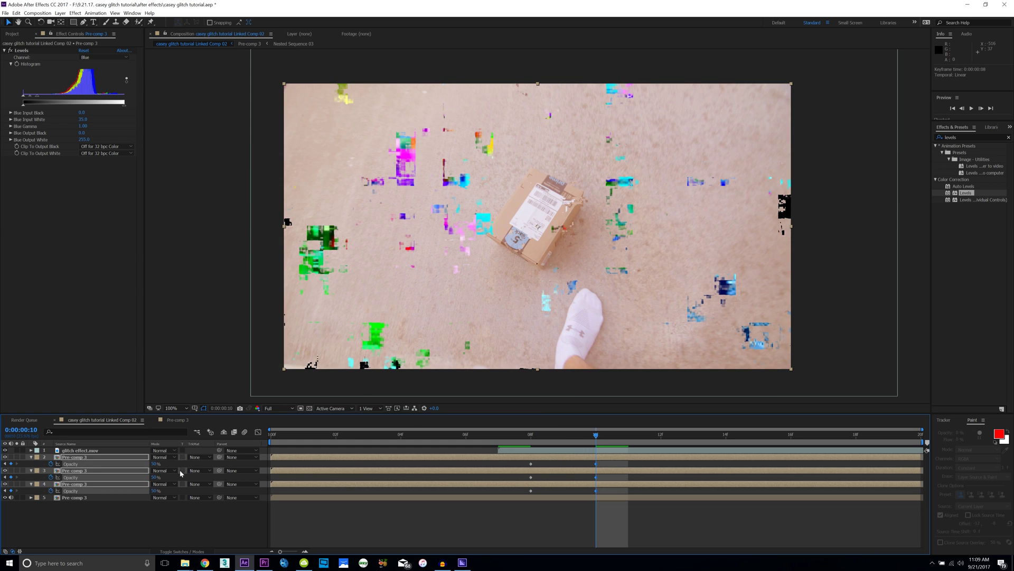
key(Page_Down)
key(Page_Down)
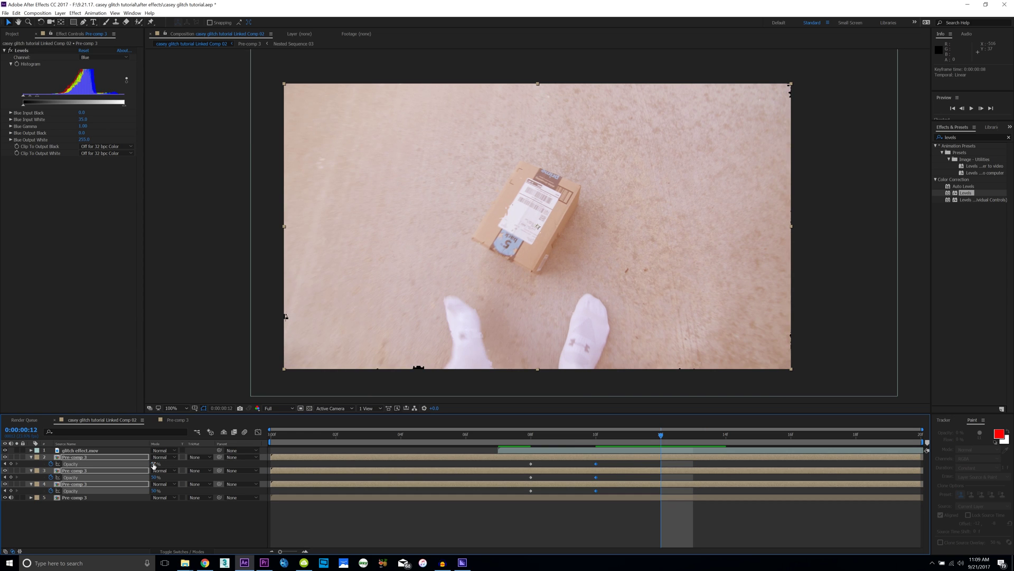
mouse_move(532, 444)
mouse_down()
mouse_move(648, 449)
mouse_move(589, 452)
mouse_up()
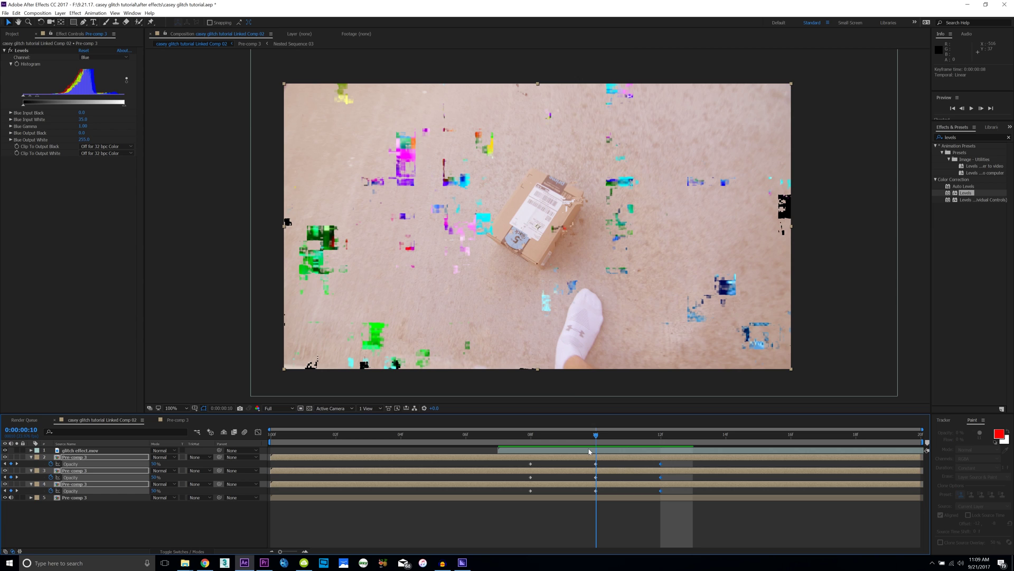
click(532, 435)
Add Position keyframes at frame 8 on the three Pre-comp 3 colour layers.
drag(550, 437, 531, 435)
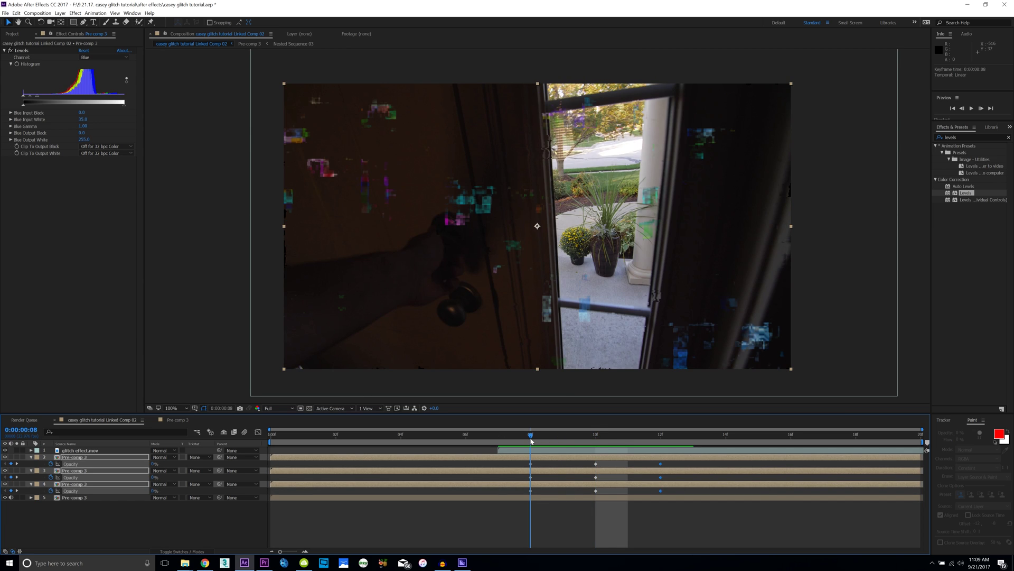
click(109, 525)
click(111, 458)
shift+click(109, 482)
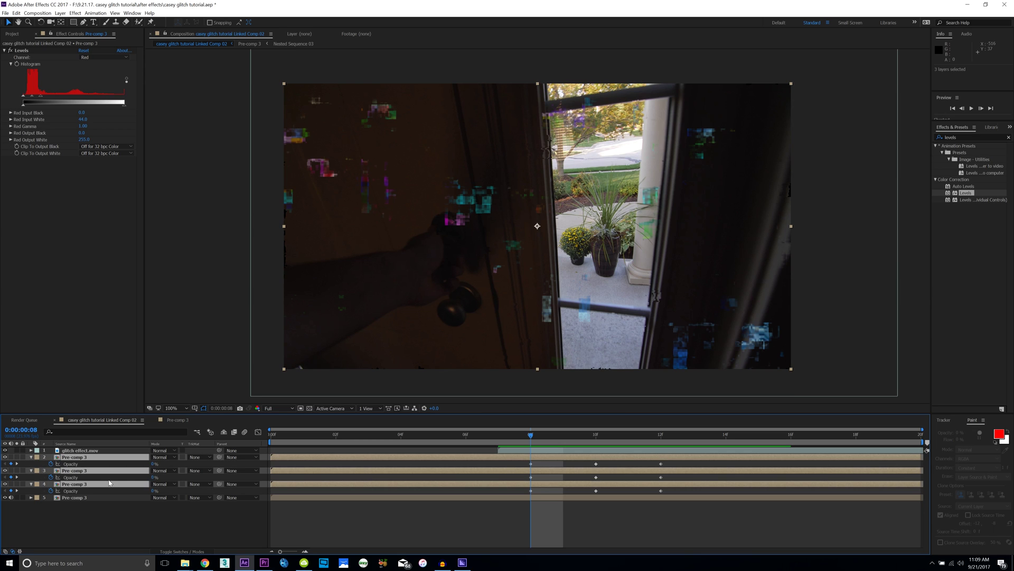
key(p)
click(51, 464)
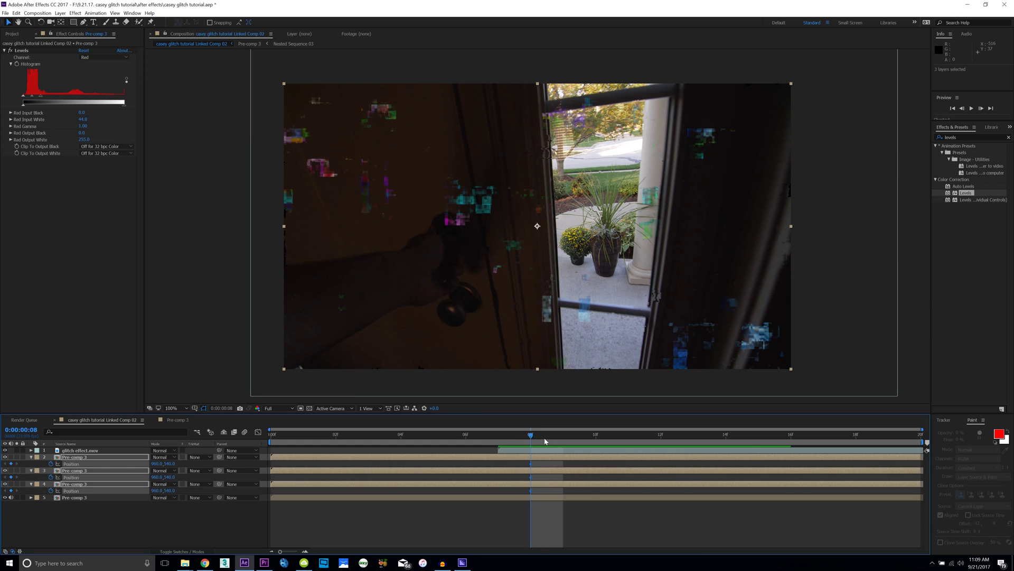
At frame 10, offset red up-left, green down-right, and blue slightly.
drag(545, 440, 594, 449)
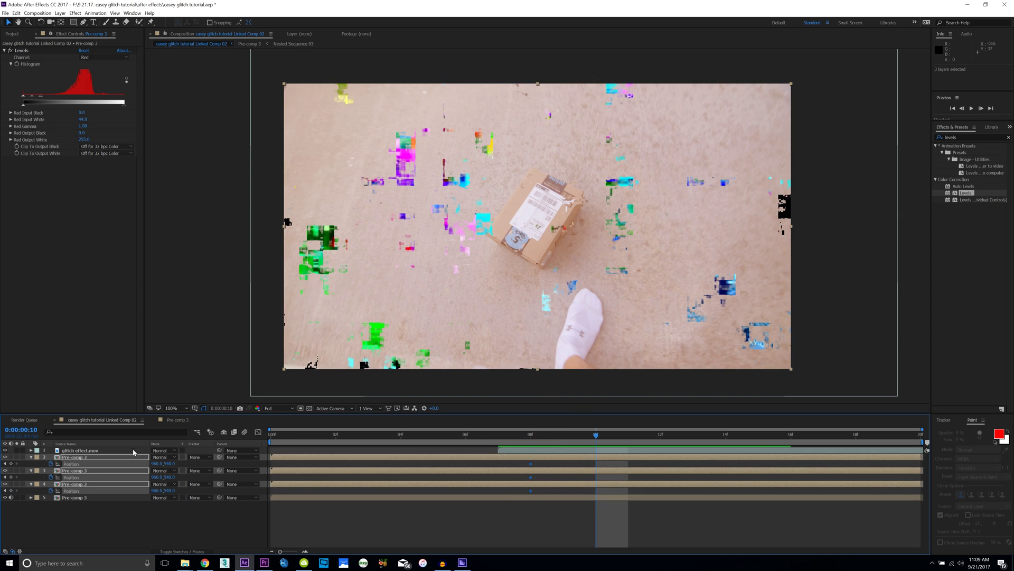
click(103, 457)
drag(523, 222, 513, 216)
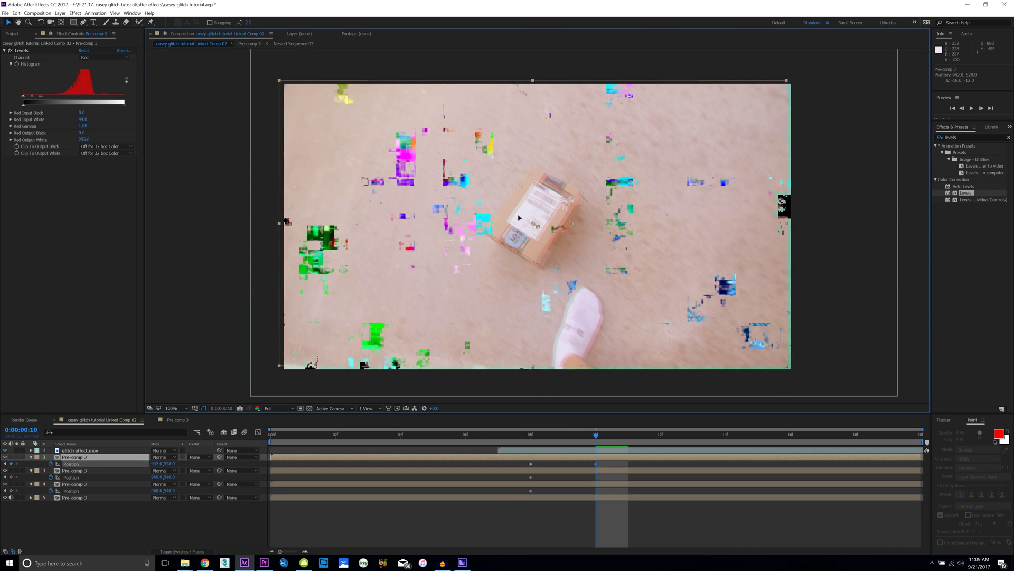
click(612, 471)
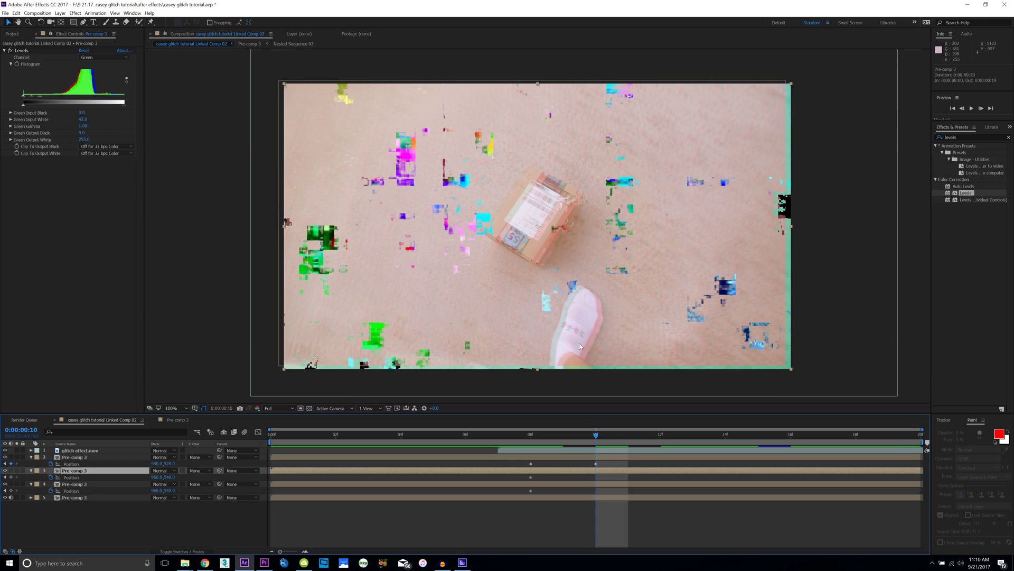
drag(579, 343, 582, 346)
click(622, 483)
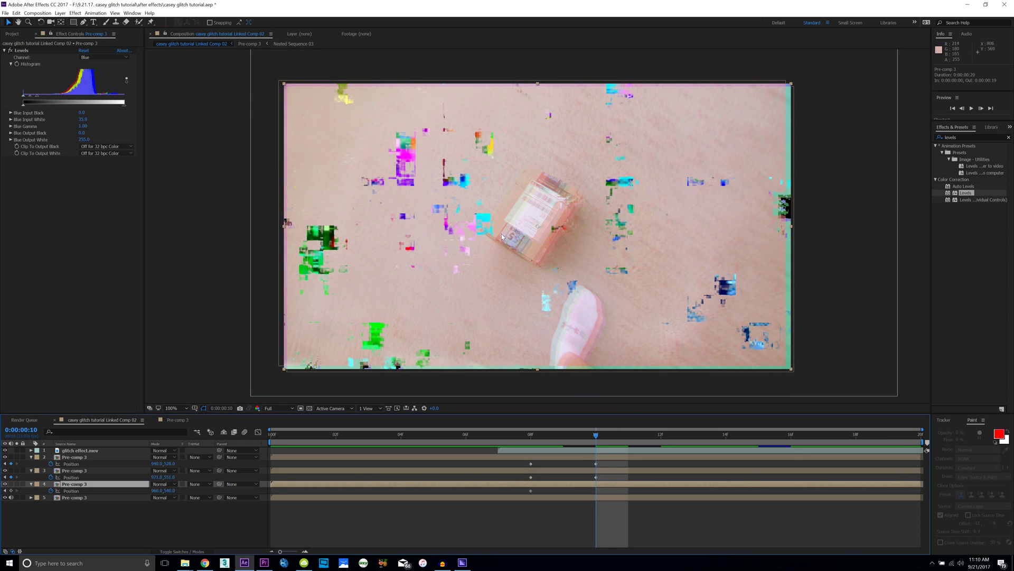
drag(501, 237, 510, 234)
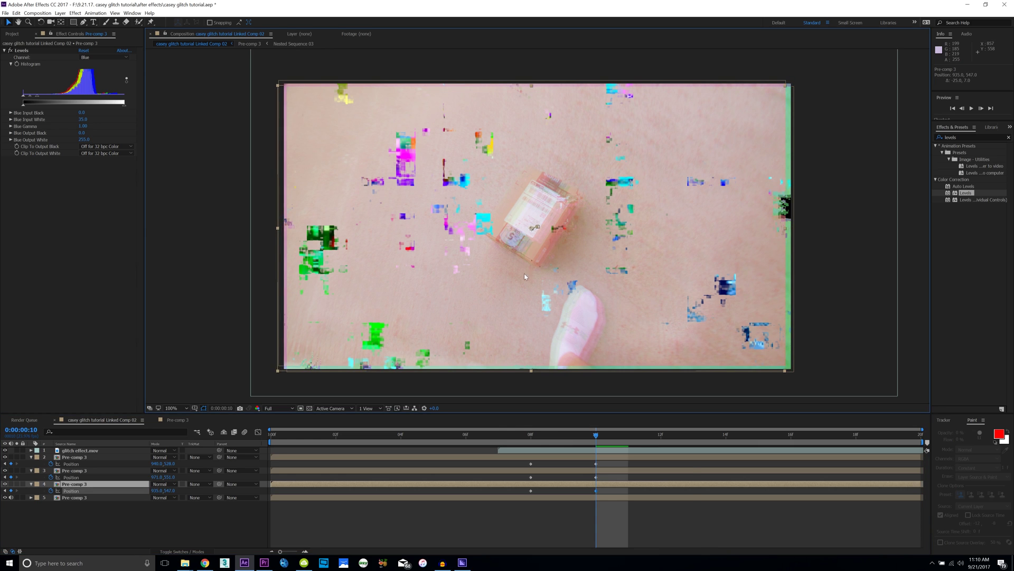
Paste centred Position keyframes at frame 12 on all three colour layers and review.
key(Page_Down)
key(Page_Down)
click(666, 457)
click(532, 479)
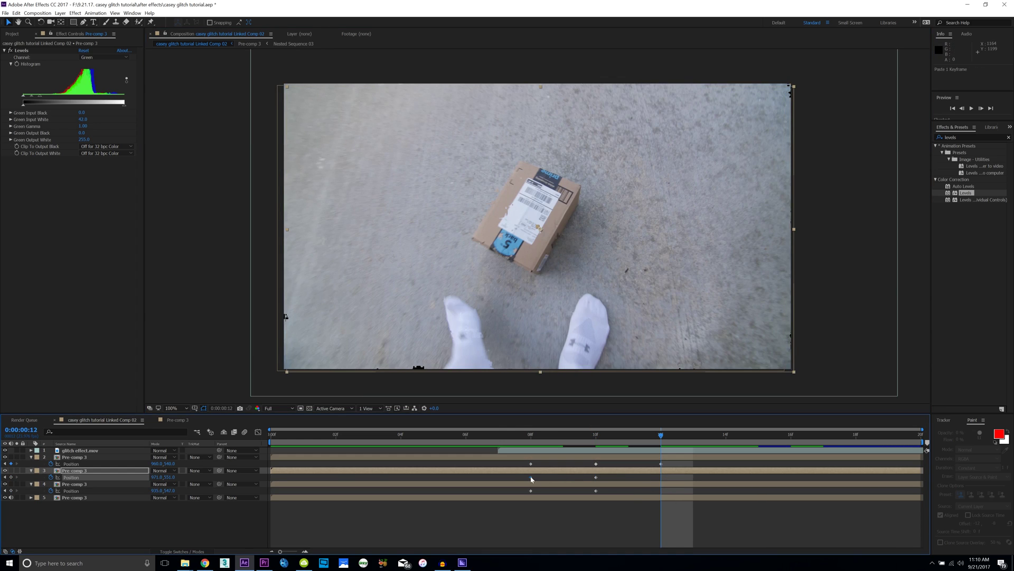
click(660, 486)
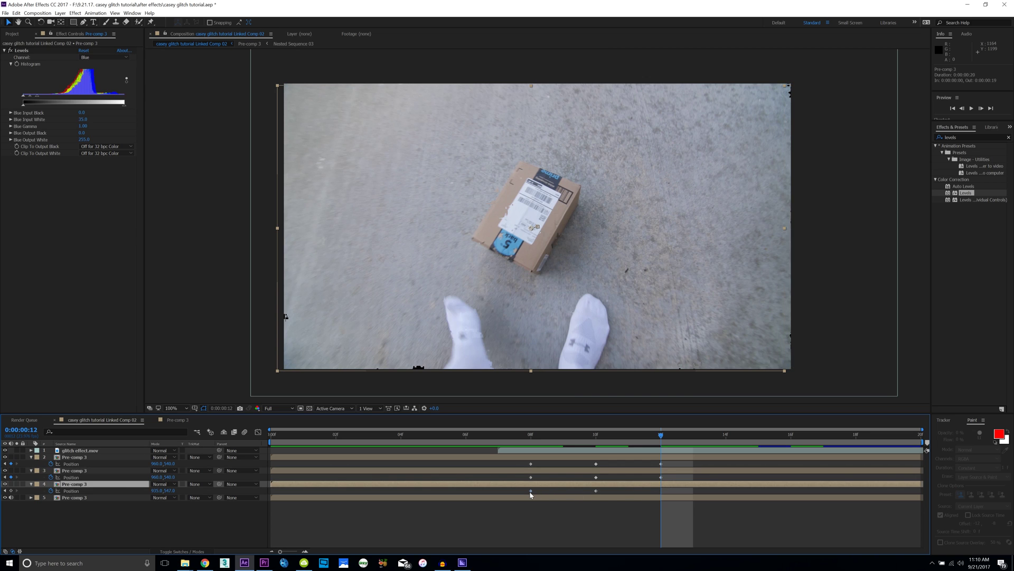
key(ctrl+v)
key(j)
key(j)
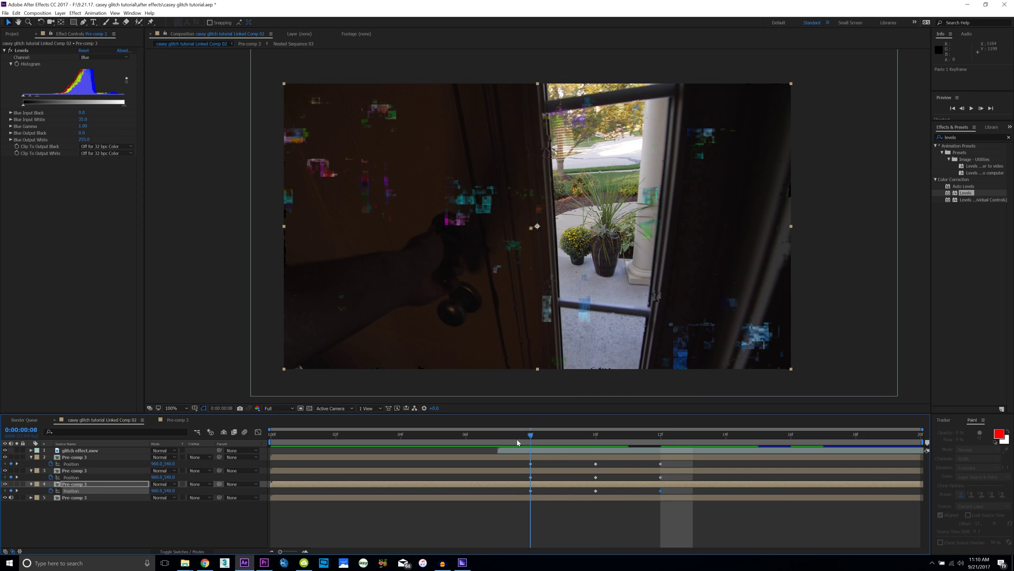
drag(540, 437, 598, 432)
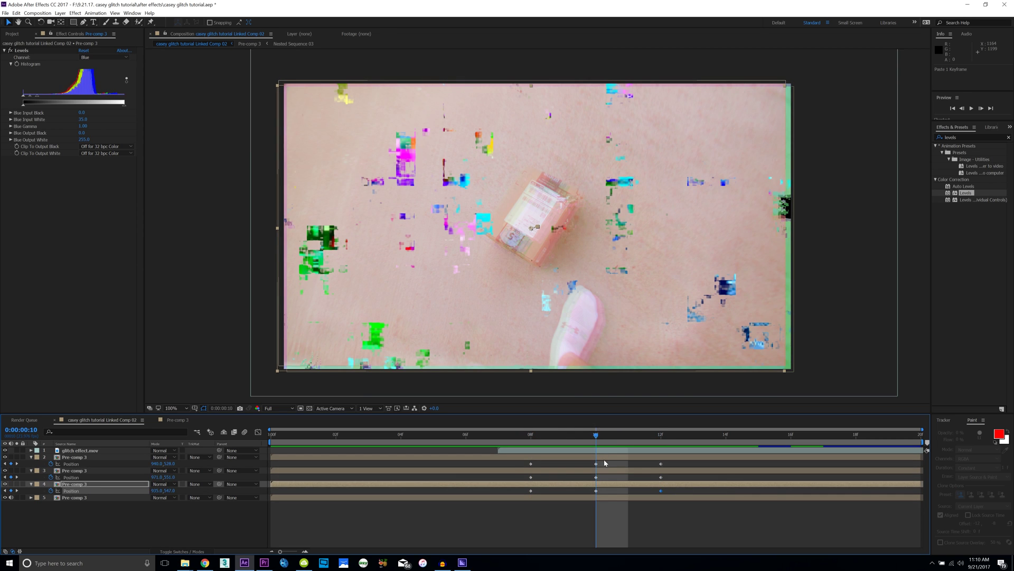
drag(586, 495, 608, 461)
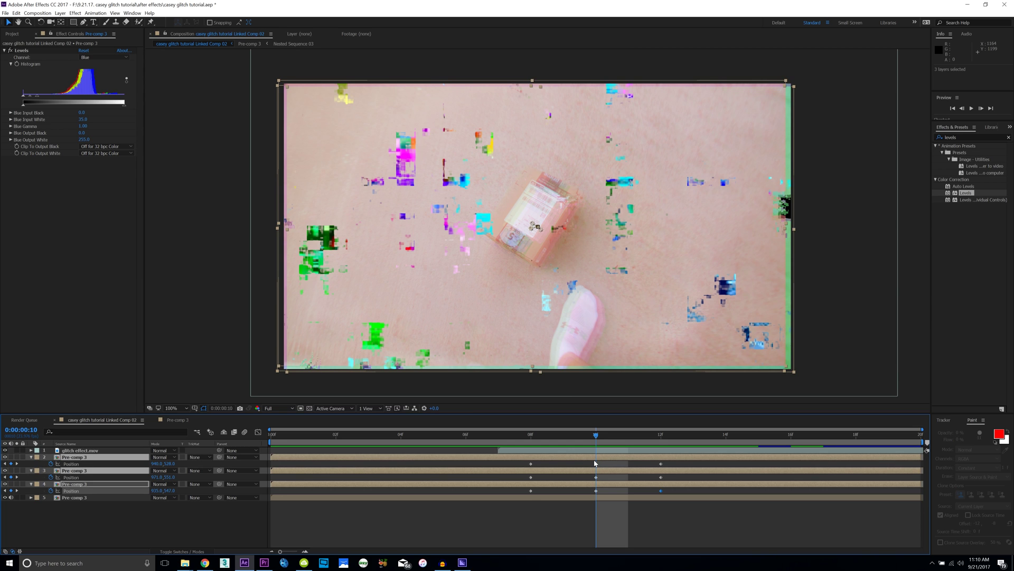
key(t)
drag(154, 464, 206, 464)
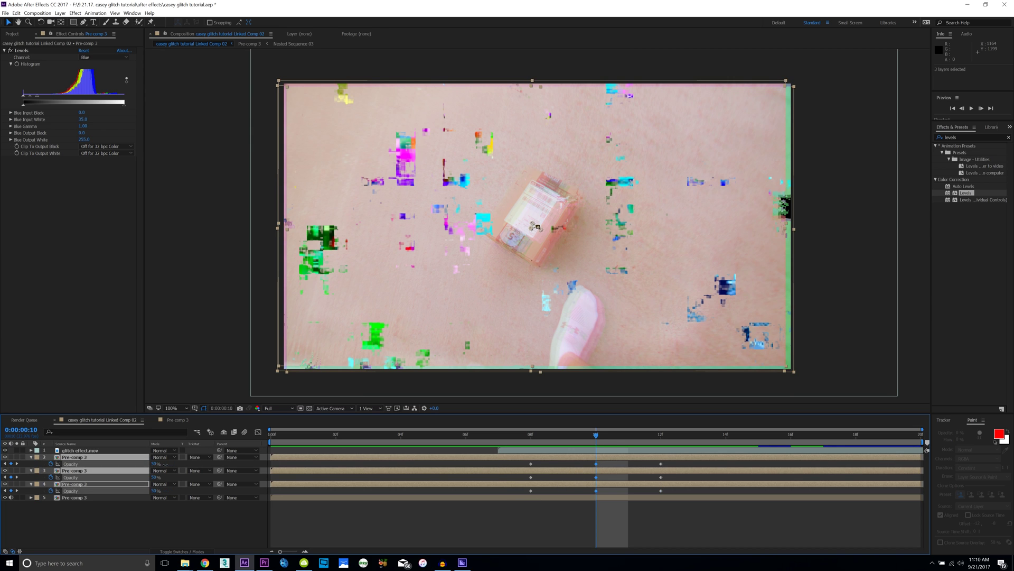
key(ctrl+z)
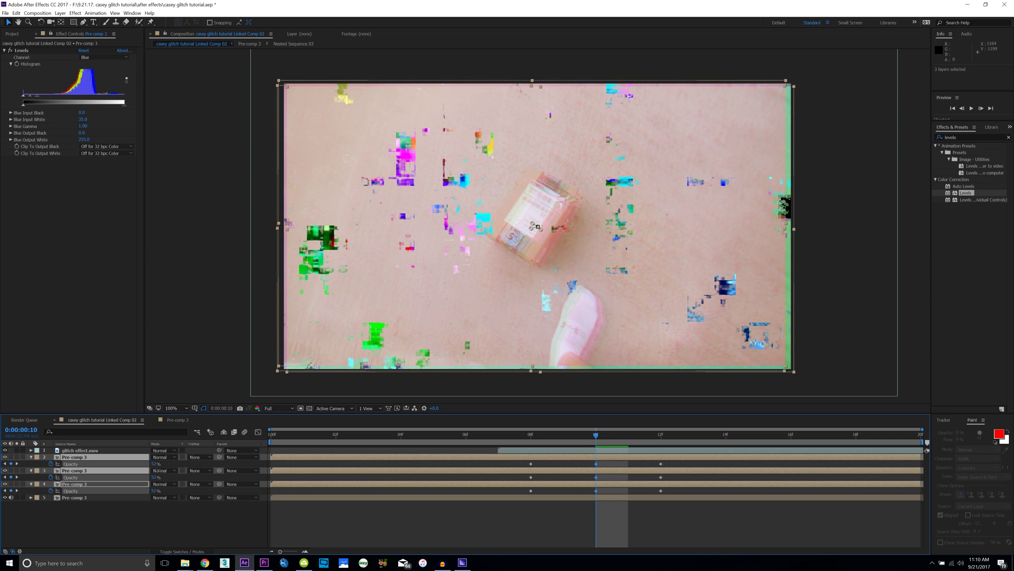
drag(596, 435, 529, 449)
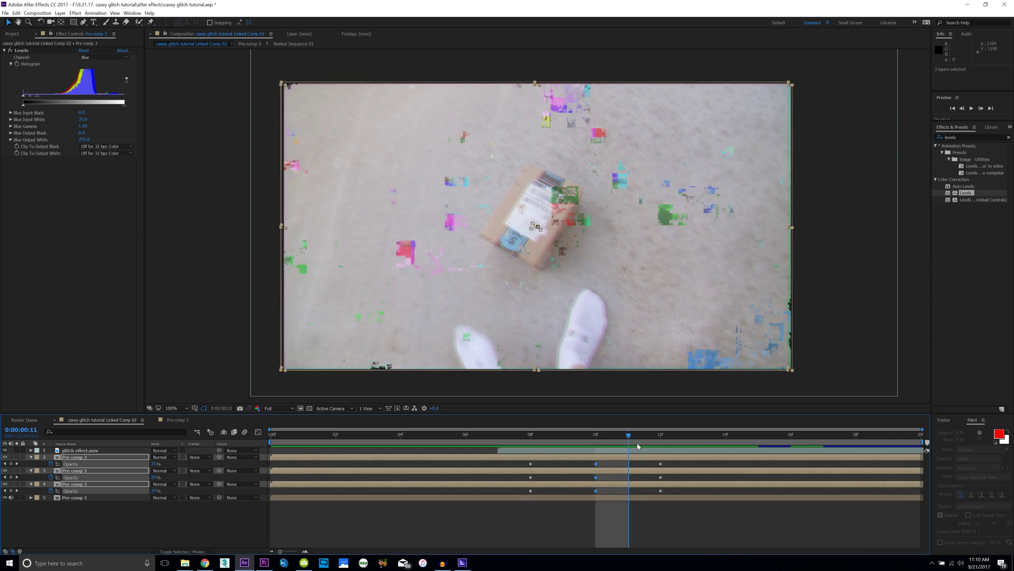
key(space)
key(space)
key(space)
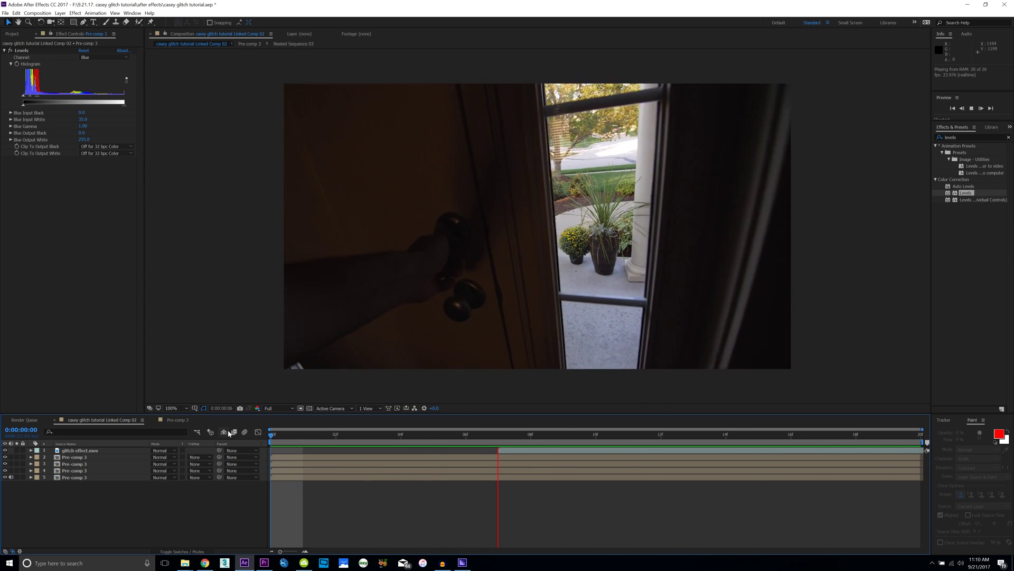
key(space)
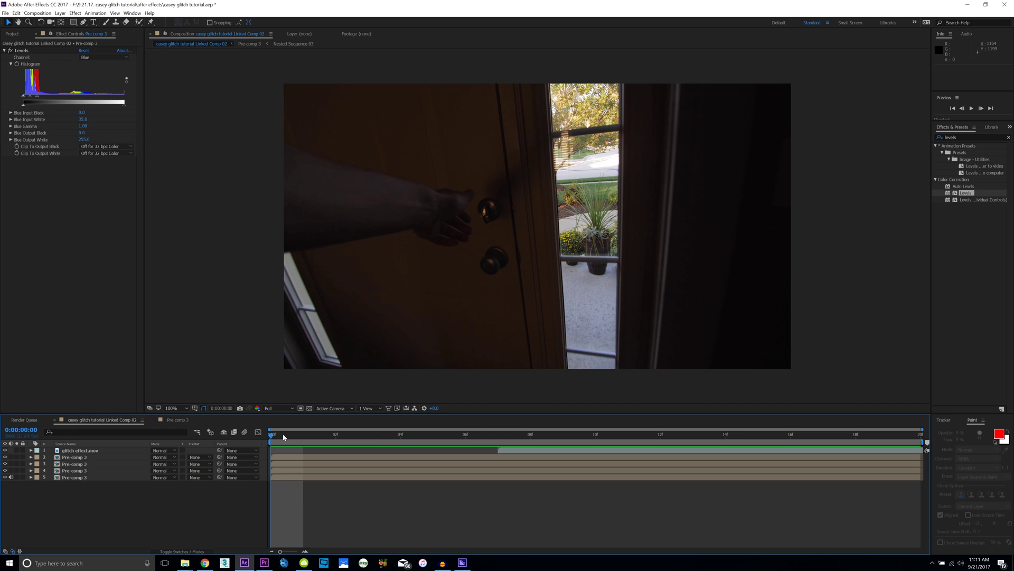
drag(282, 435, 433, 434)
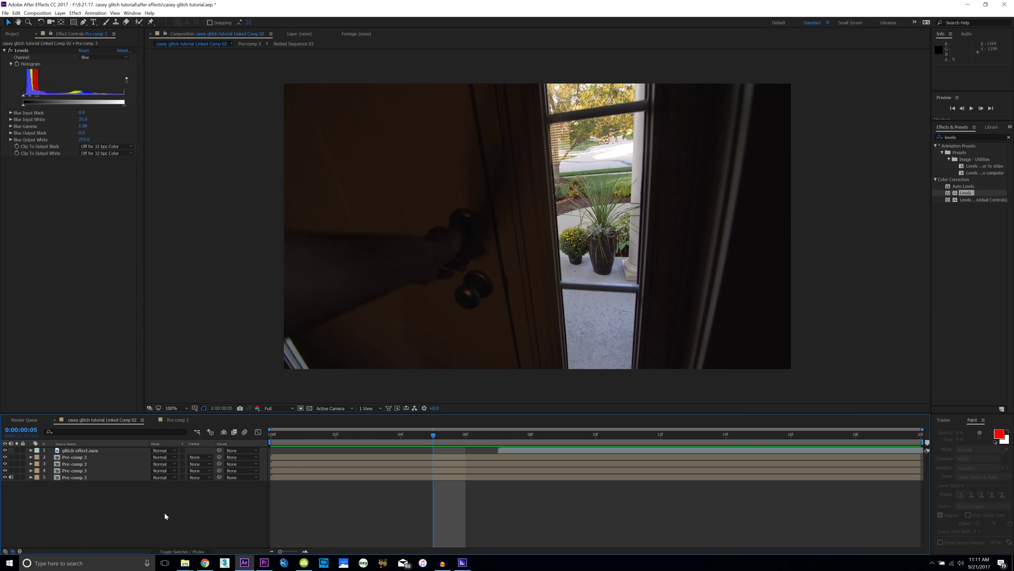
right_click(150, 498)
mouse_move(183, 420)
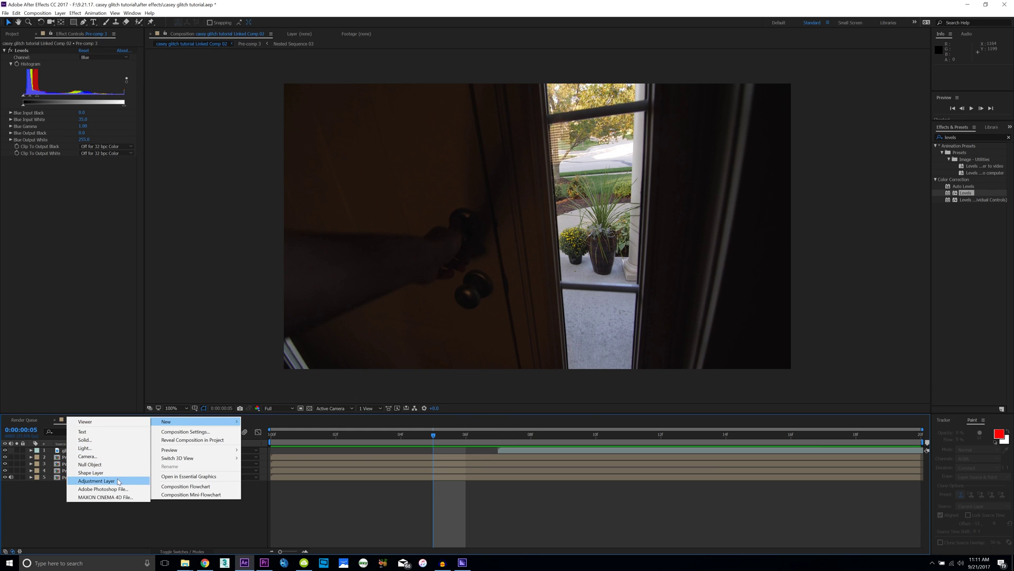
Create an adjustment layer and apply the Bad TV 3 - weak preset to it.
click(95, 480)
click(981, 137)
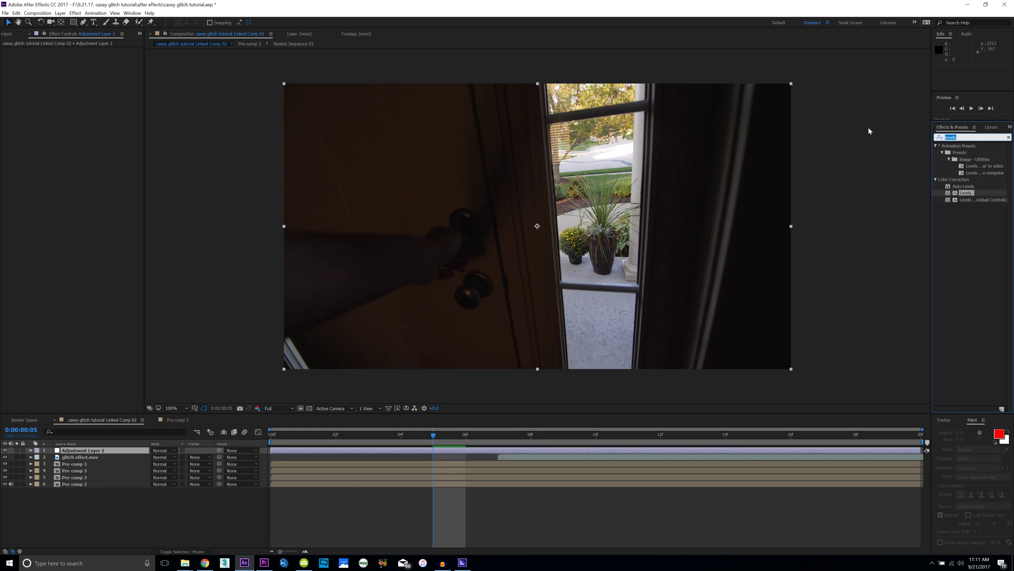
text(t)
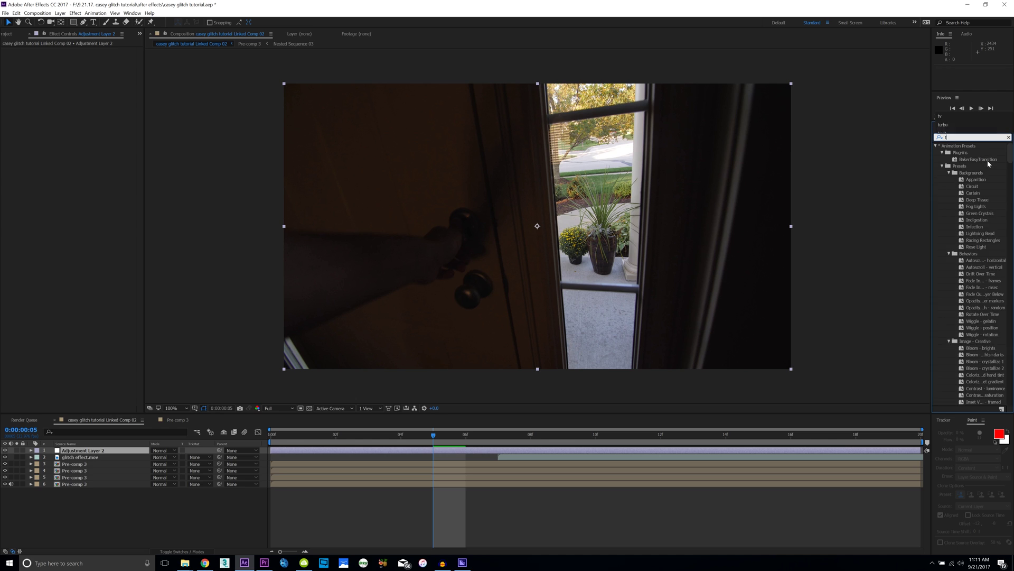
text(v)
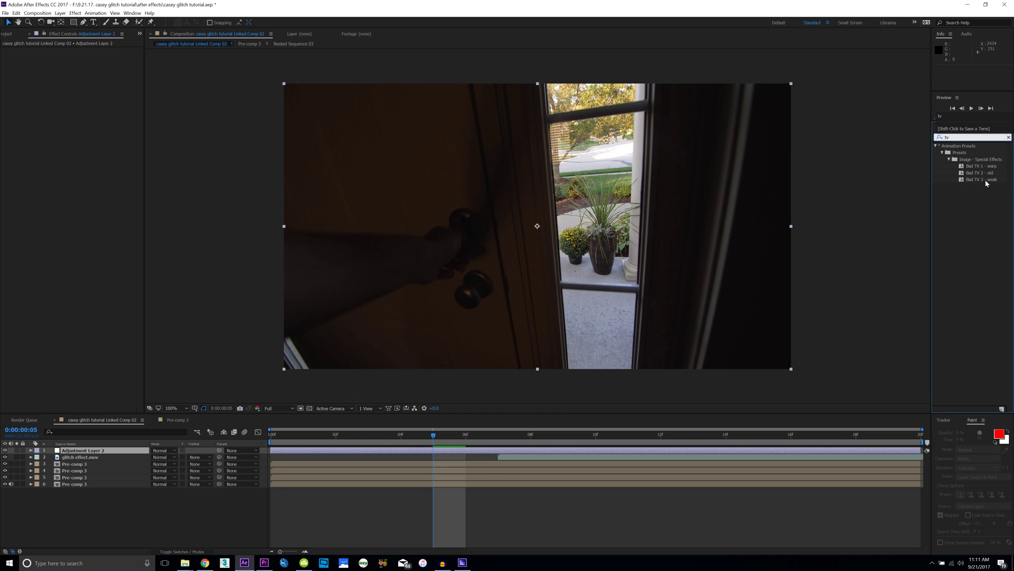
drag(987, 183, 495, 451)
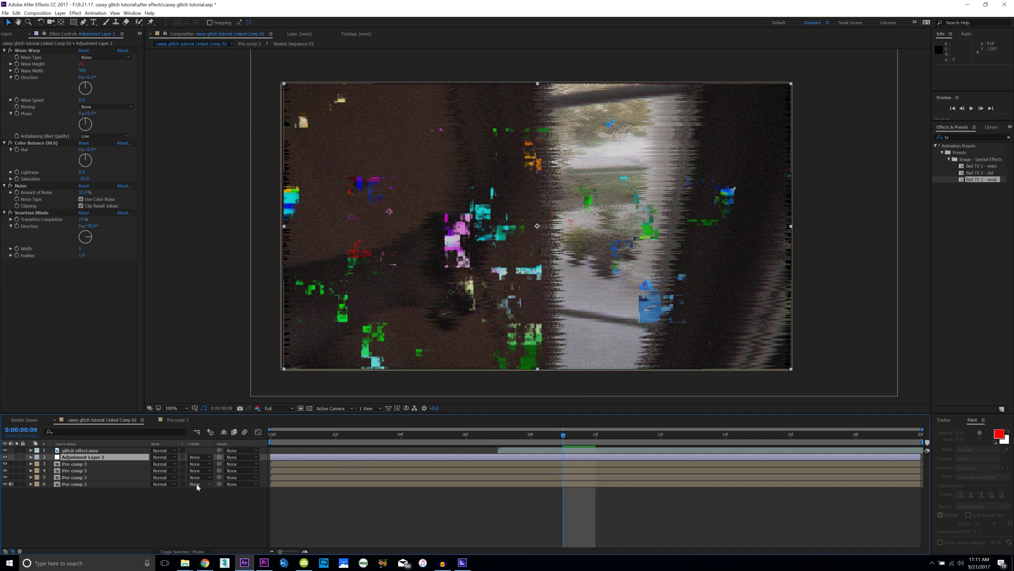
Keyframe Adjustment Layer 2's Opacity around frame 10, peaking at 77%.
key(Page_Up)
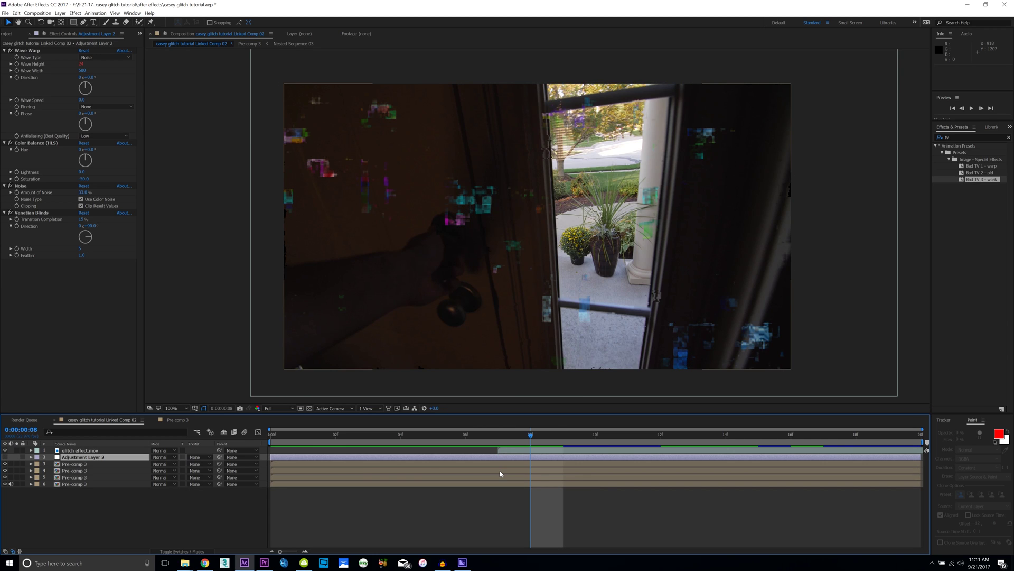
key(t)
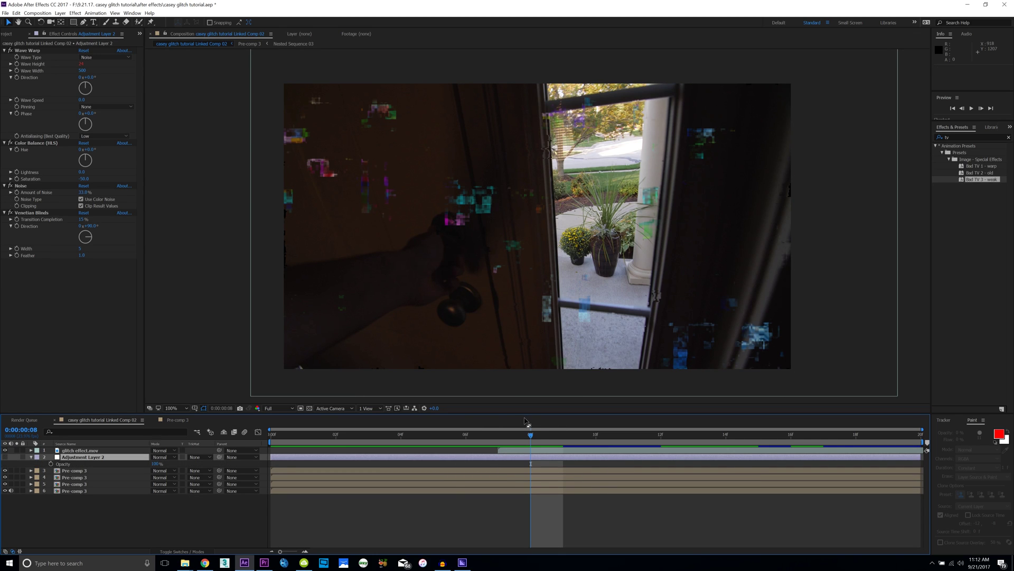
drag(531, 436, 595, 436)
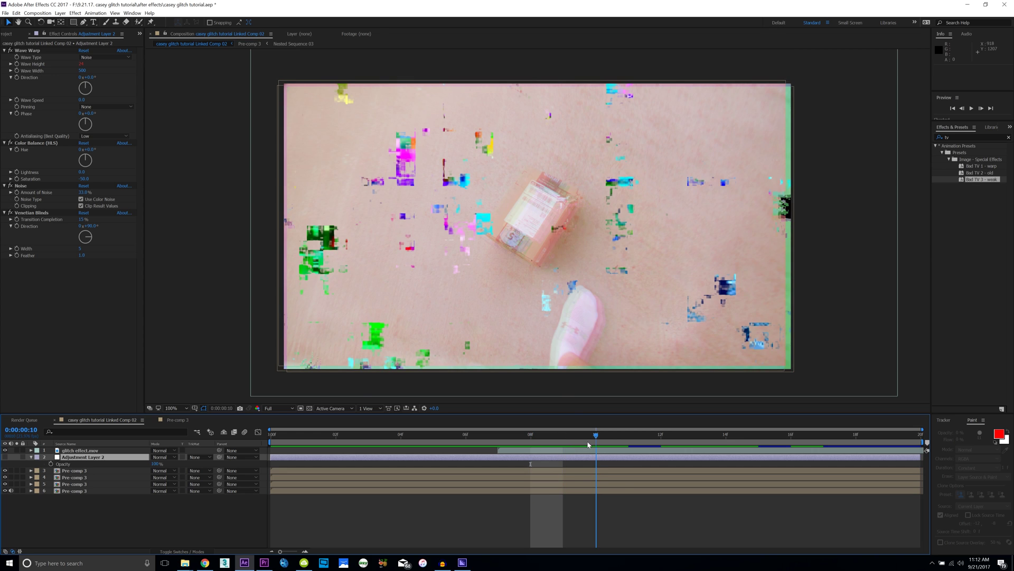
click(51, 465)
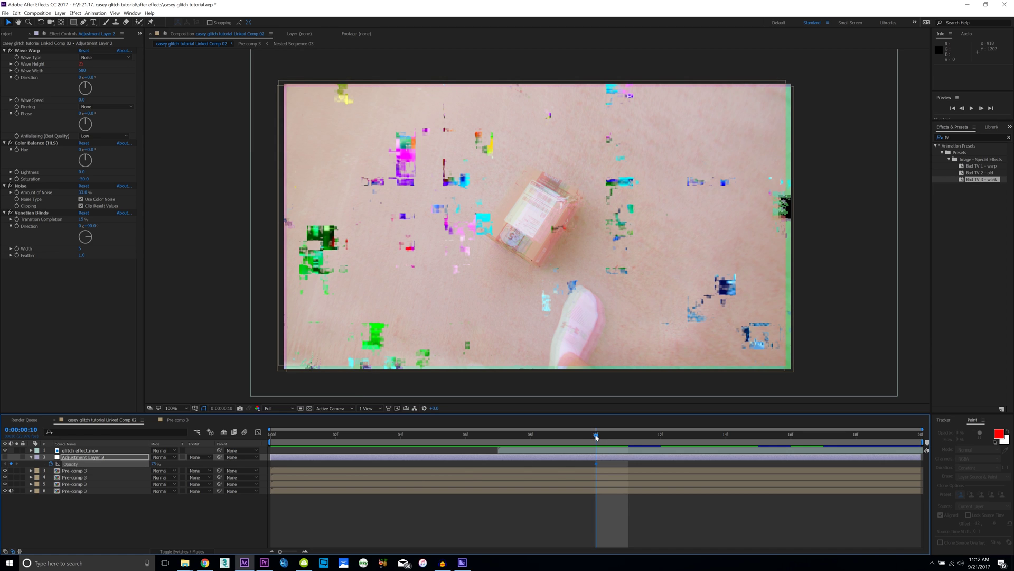
drag(595, 436, 531, 436)
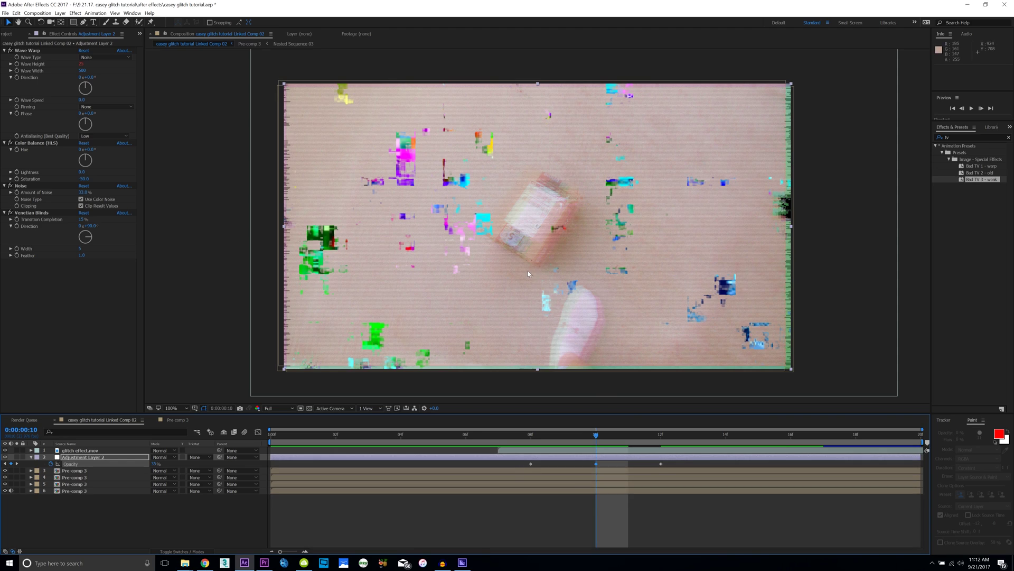
scroll(528, 271, up, 2)
scroll(447, 291, down, 2)
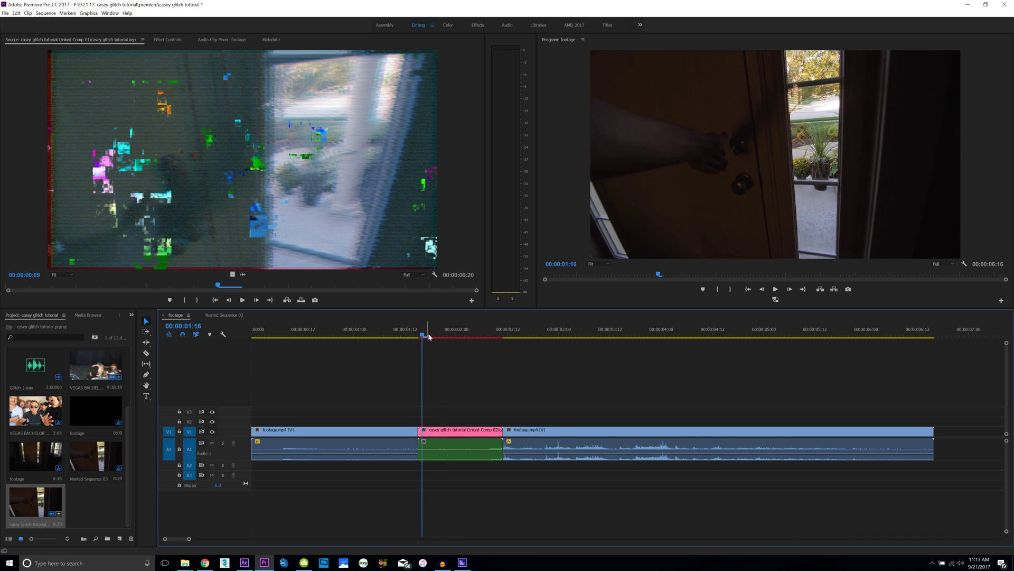
Scrub Premiere Pro's timeline through the glitch cut.
mouse_move(428, 337)
mouse_down()
mouse_move(467, 339)
mouse_move(421, 339)
mouse_move(567, 343)
mouse_up()
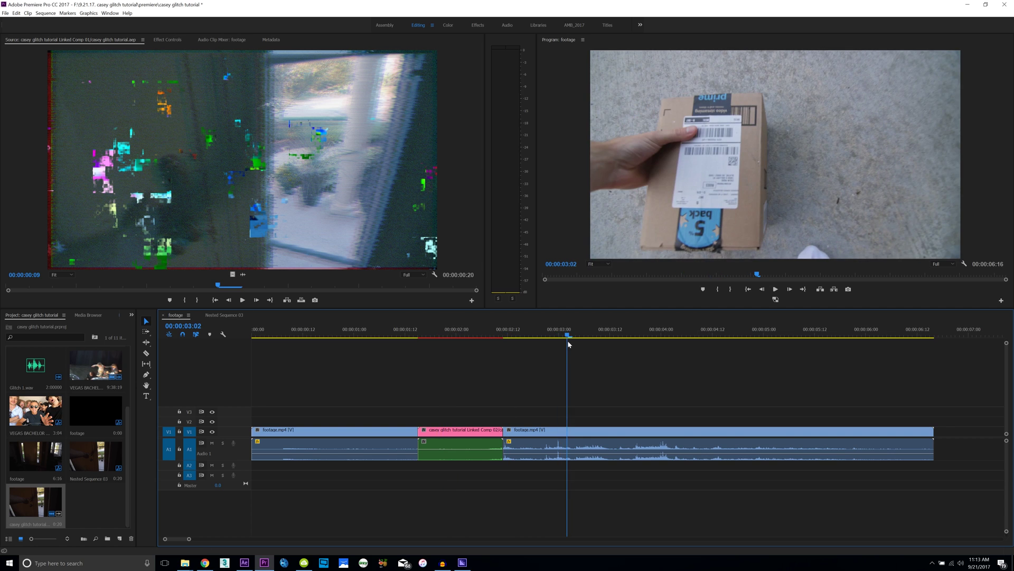
Render the glitch work area, stop playback, and move to a glitched frame.
key(Return)
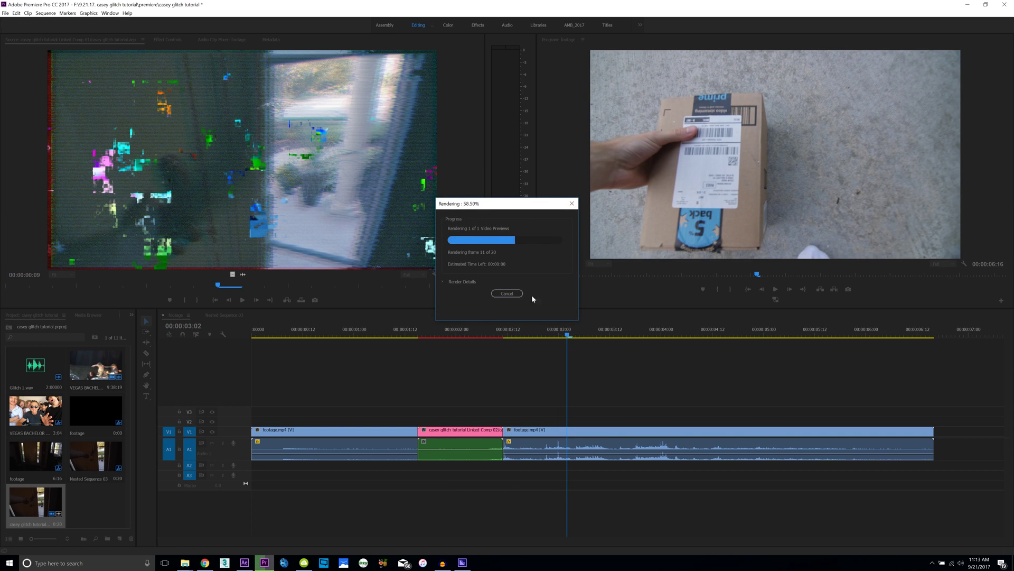
click(428, 337)
drag(432, 338, 461, 335)
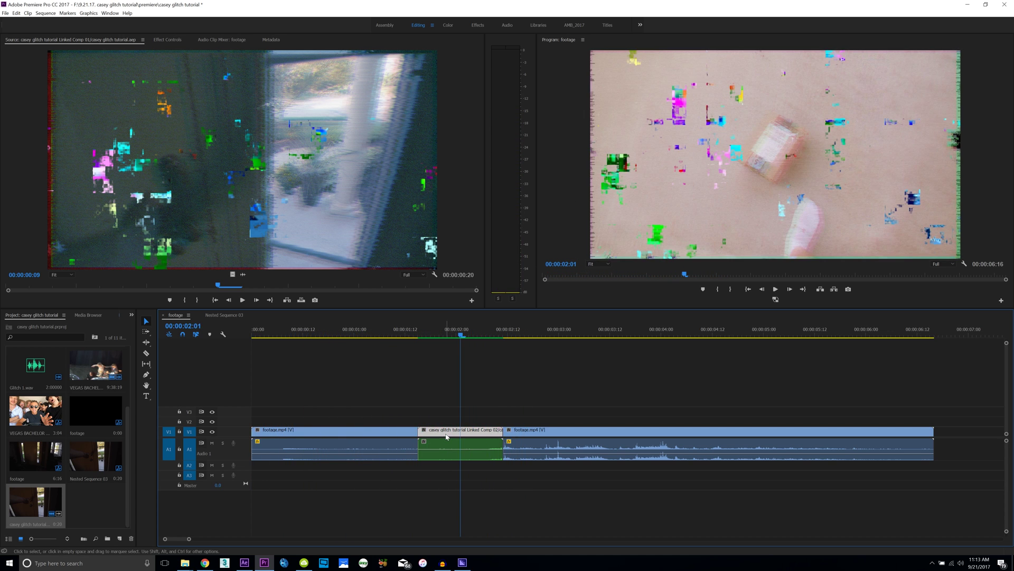
Set Motion Scale to 104 on the comp clip and both footage.mp4 clips.
click(167, 39)
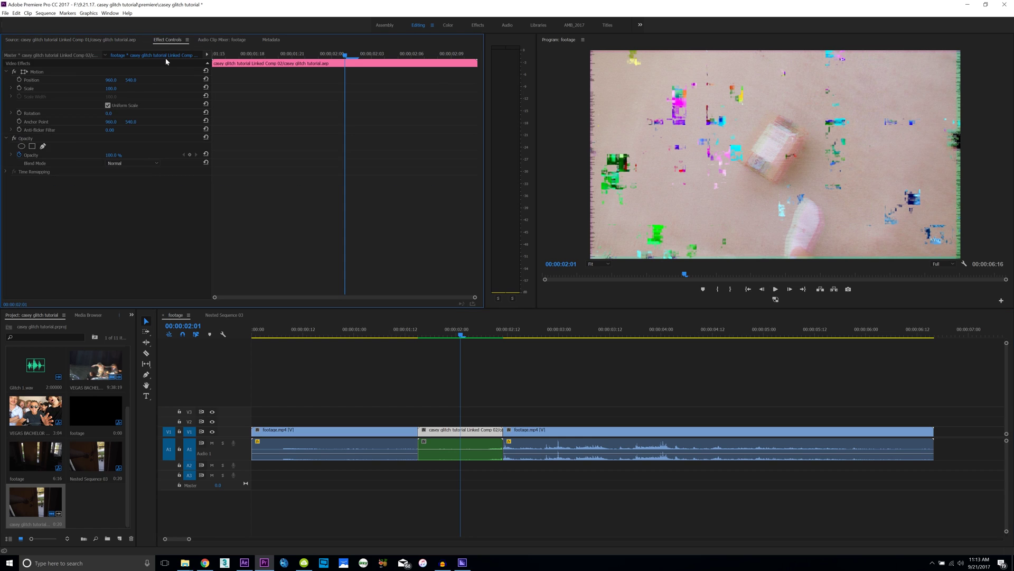
click(113, 88)
text(104)
key(Return)
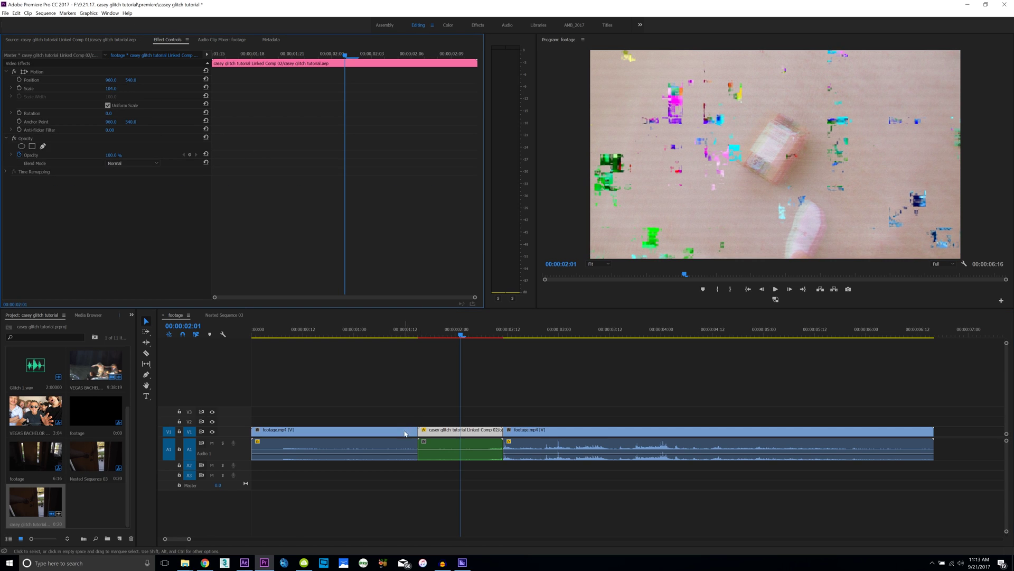
click(404, 433)
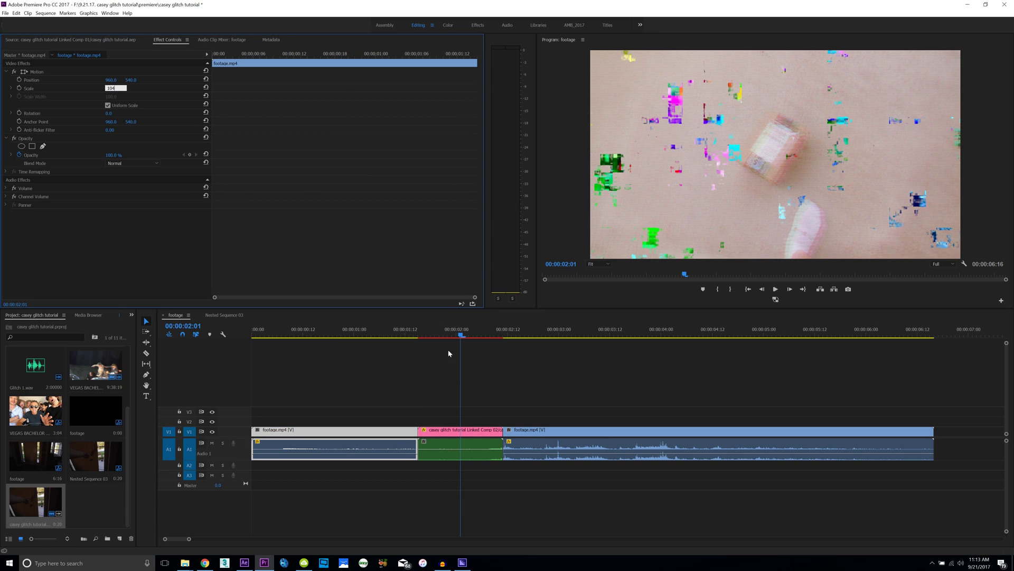
click(533, 435)
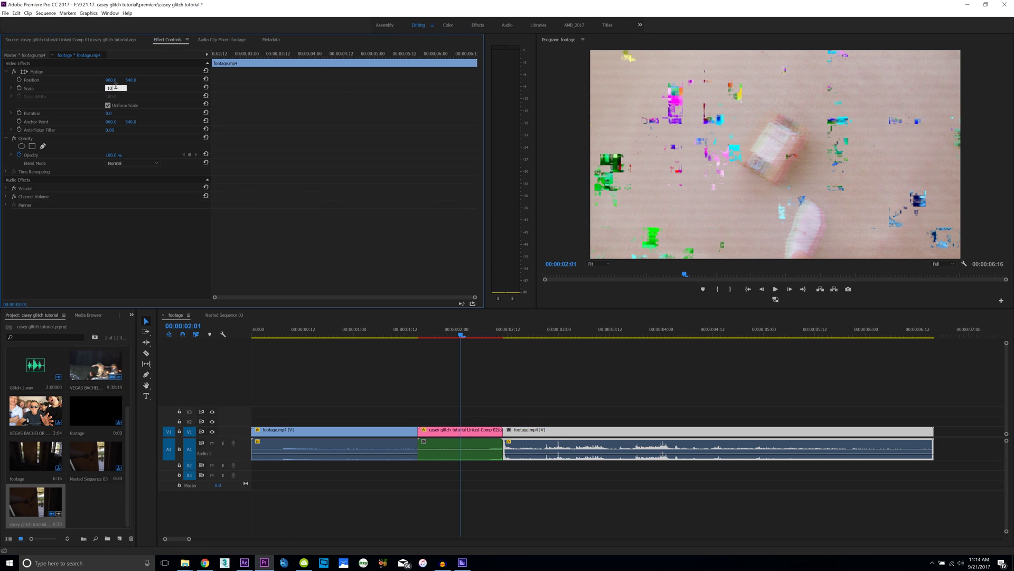
Scrub and play back the scaled glitch transition.
click(420, 336)
drag(421, 337, 465, 345)
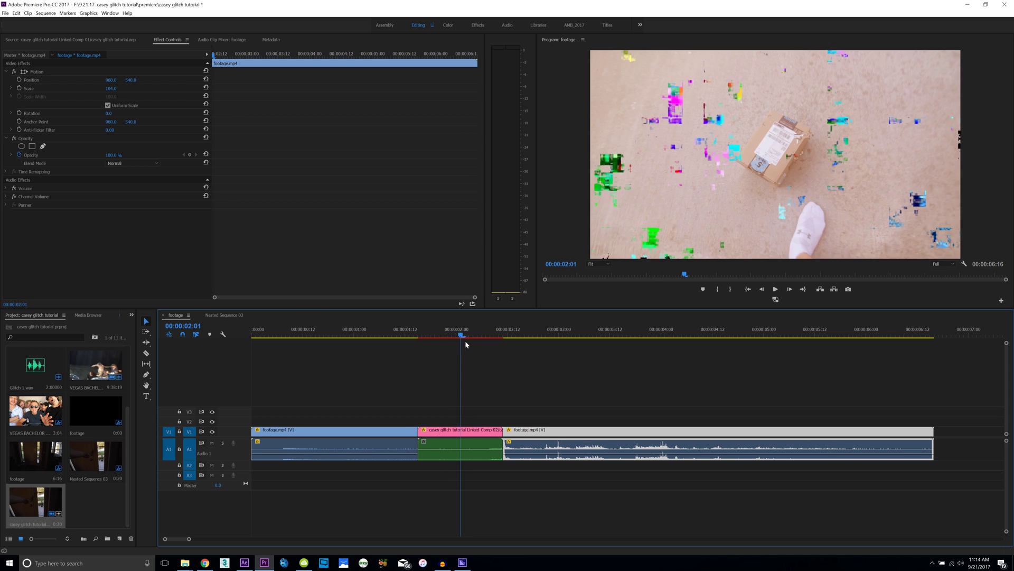
key(space)
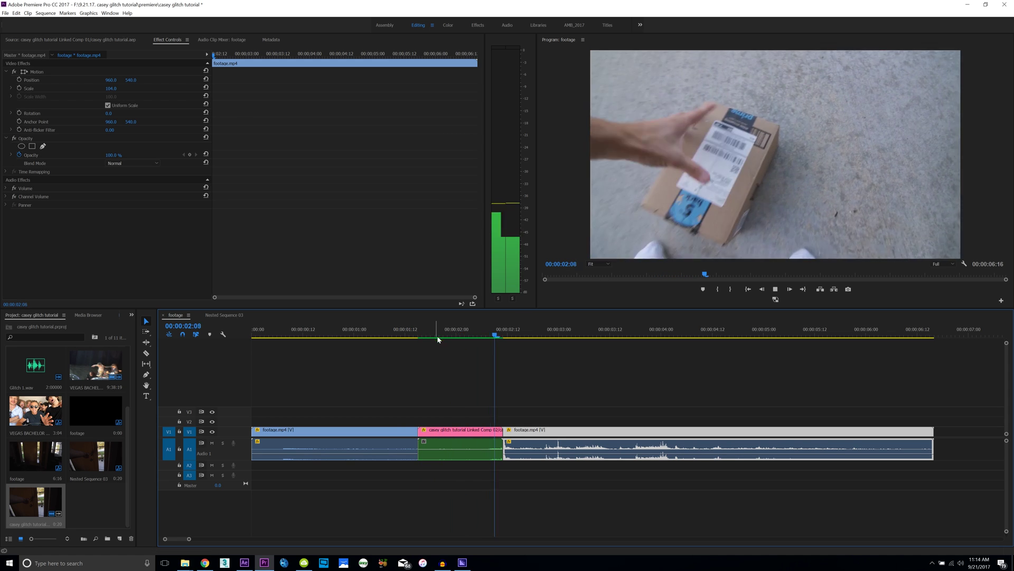
key(space)
mouse_move(184, 563)
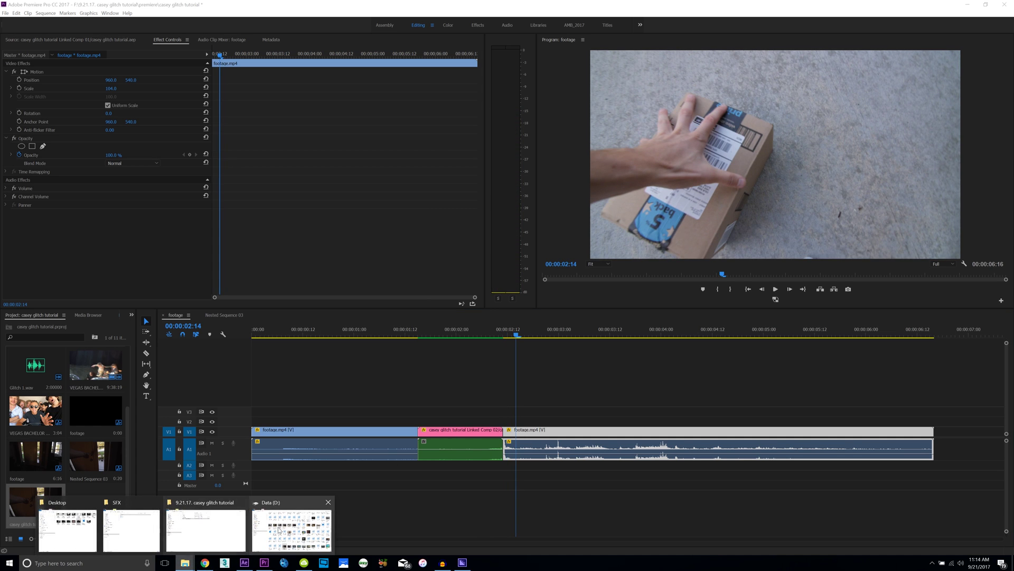
Place Glitch 1.wav on A2 starting at 00:00:01:23 and trim its tail at the comp's end.
click(120, 530)
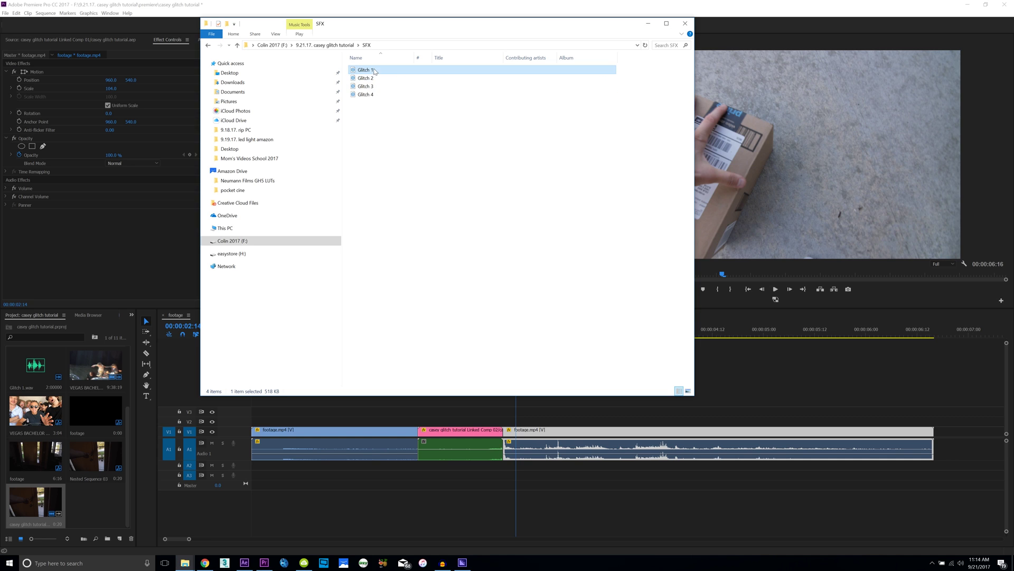
drag(365, 70, 462, 466)
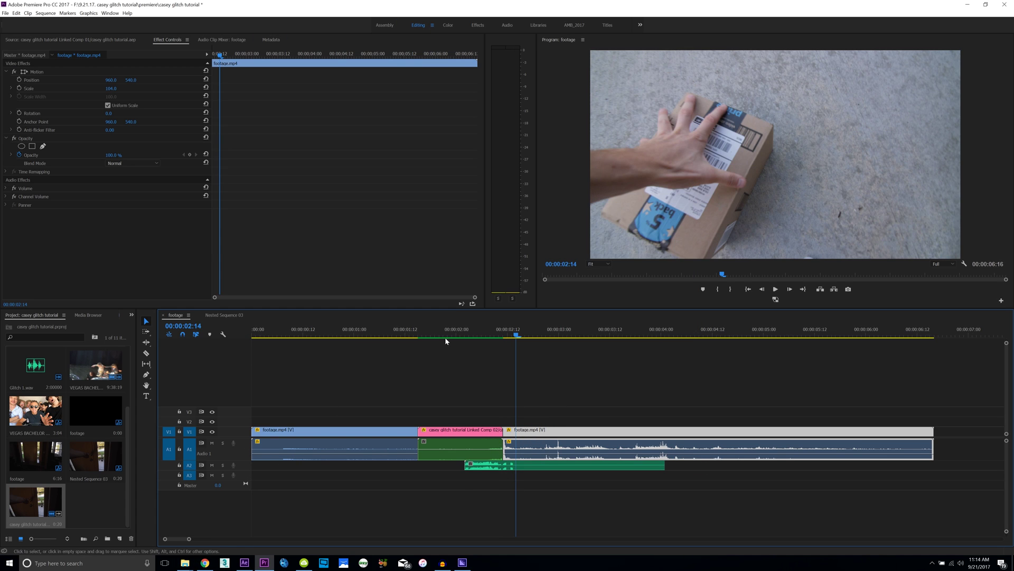
drag(445, 341, 458, 338)
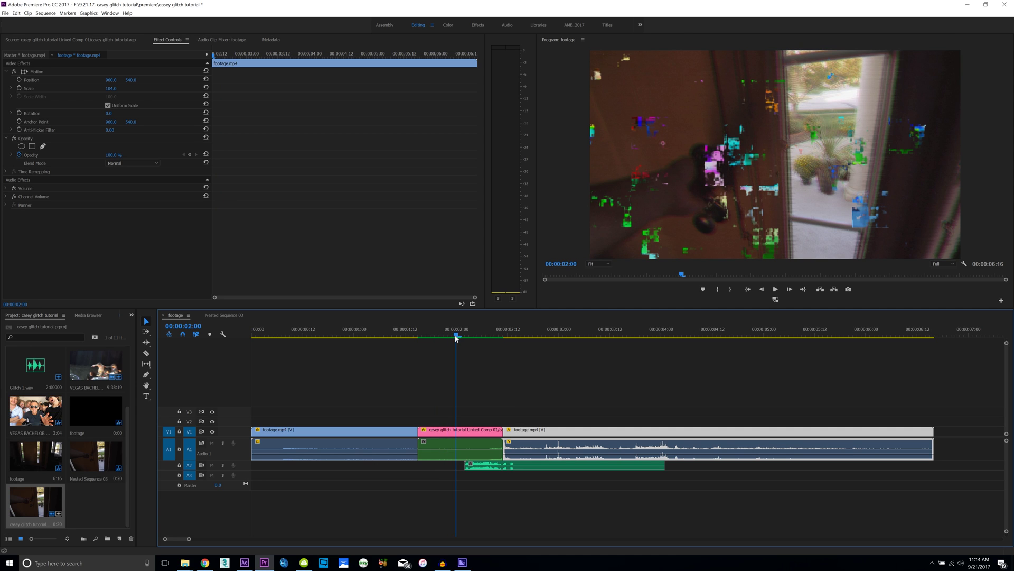
drag(457, 338, 453, 338)
drag(482, 467, 470, 467)
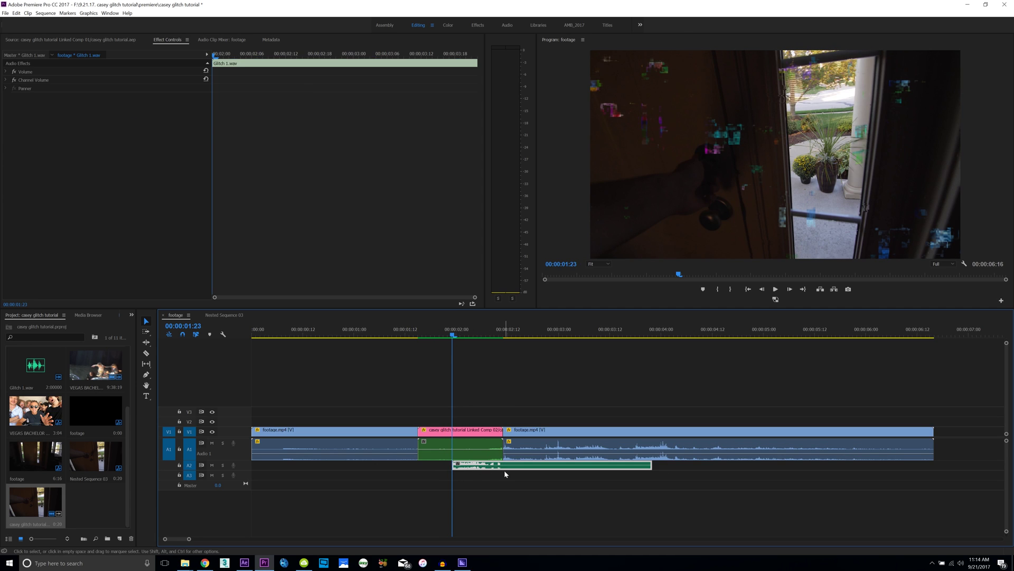
click(495, 467)
key(Delete)
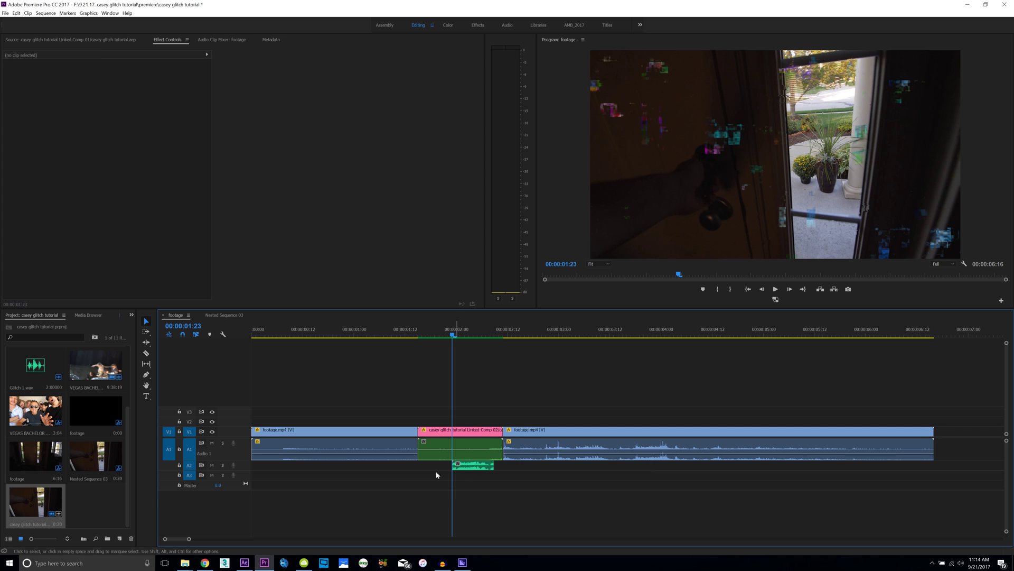
Lower the Glitch 1 sound's volume line and preview the transition with it.
drag(410, 335, 384, 337)
key(space)
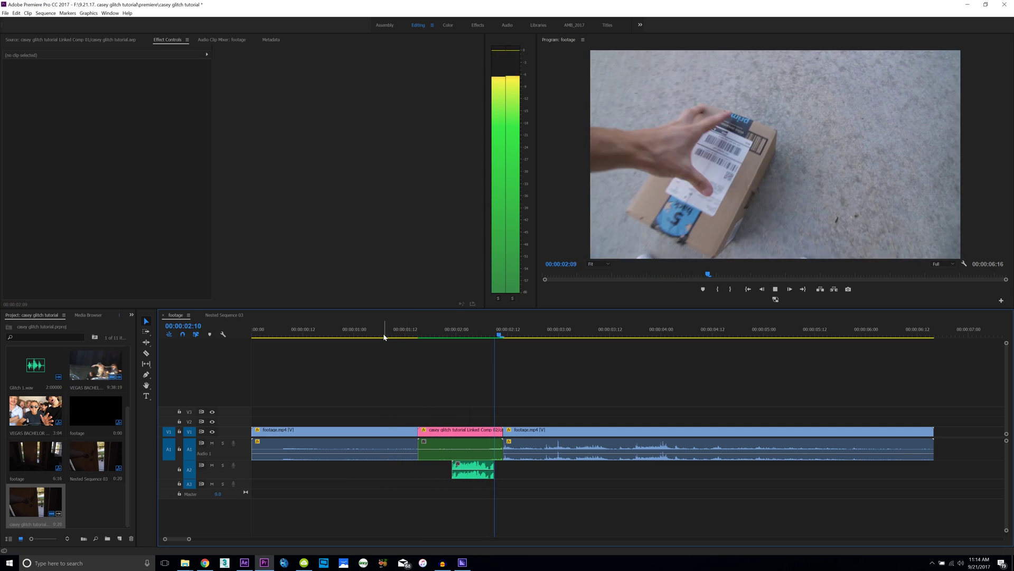
key(space)
click(476, 470)
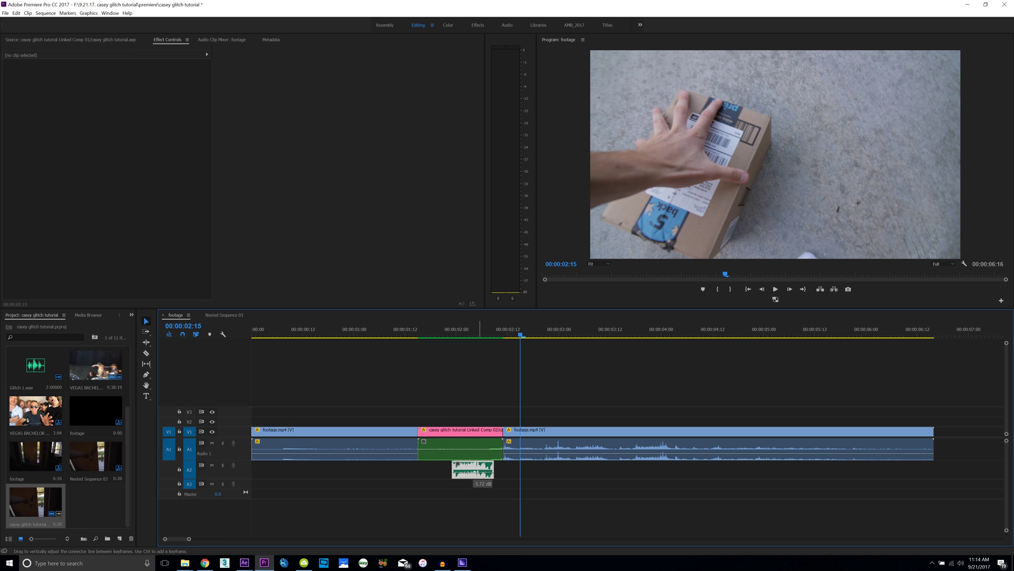
drag(480, 475, 476, 468)
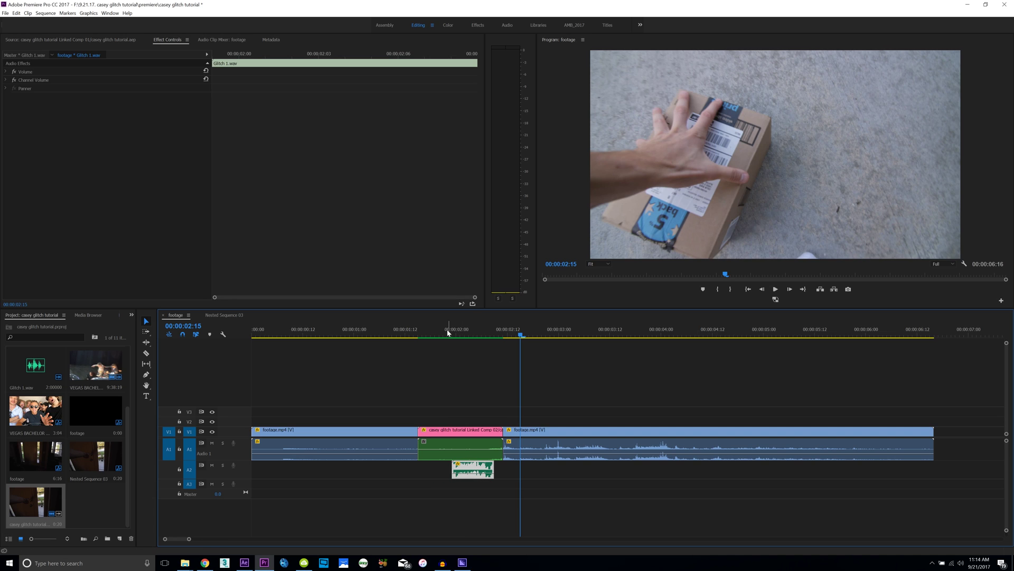
click(430, 333)
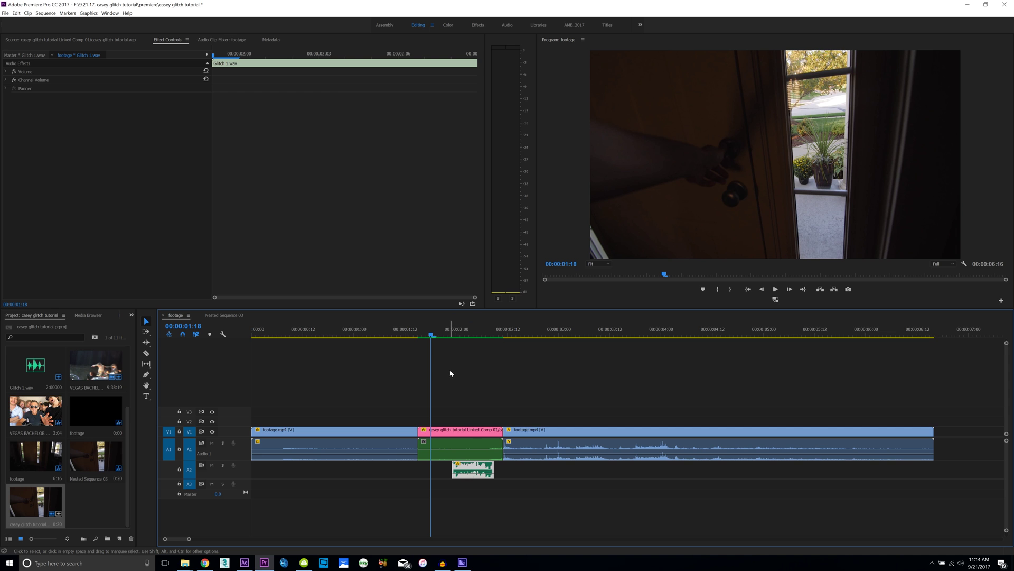
key(space)
click(432, 334)
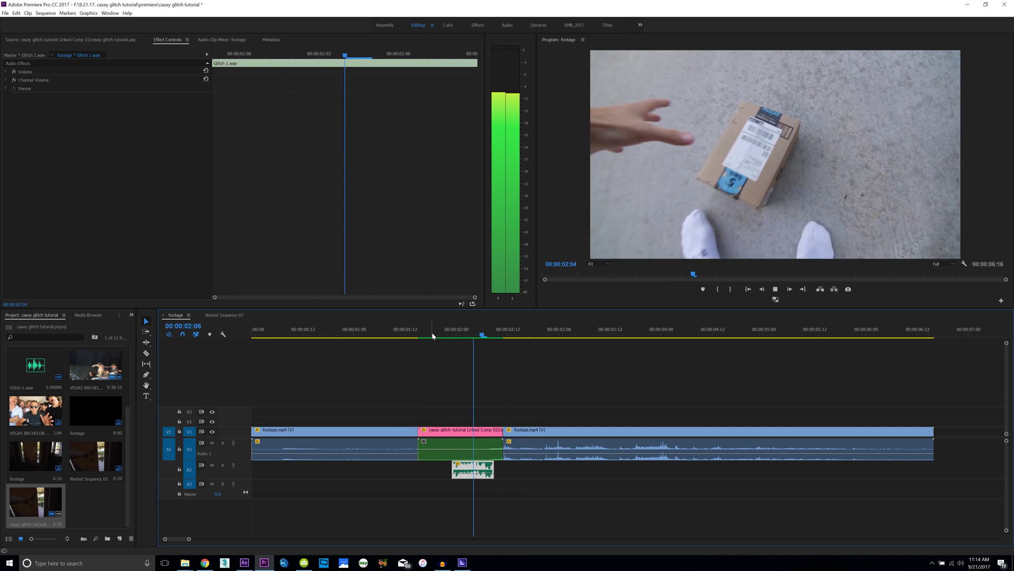
click(392, 328)
key(space)
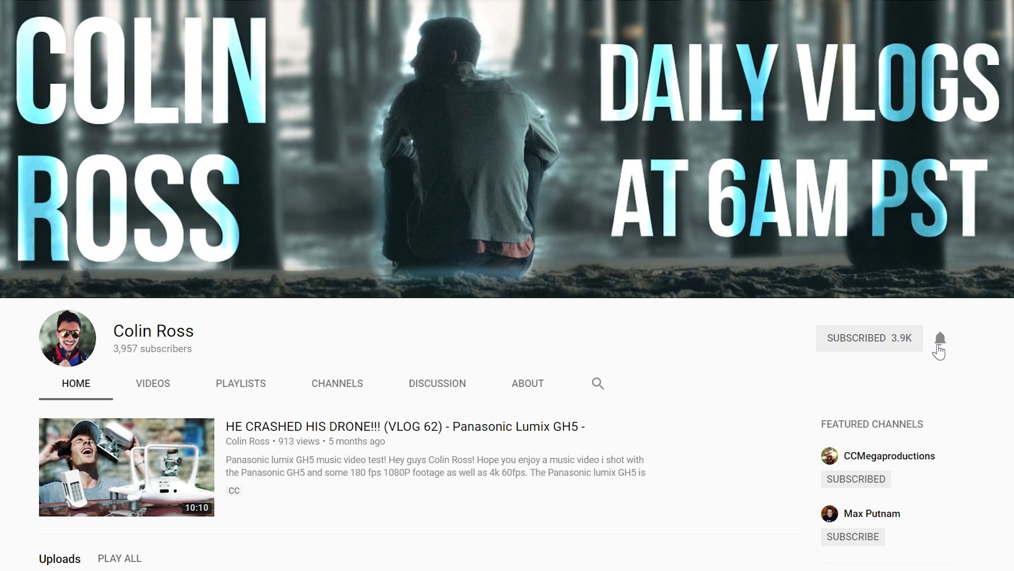
click(939, 349)
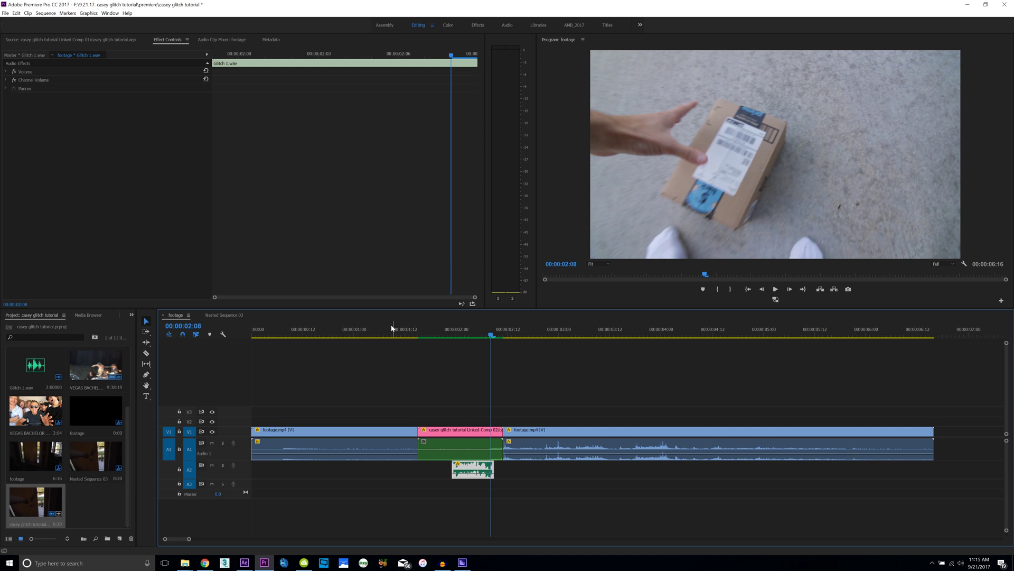